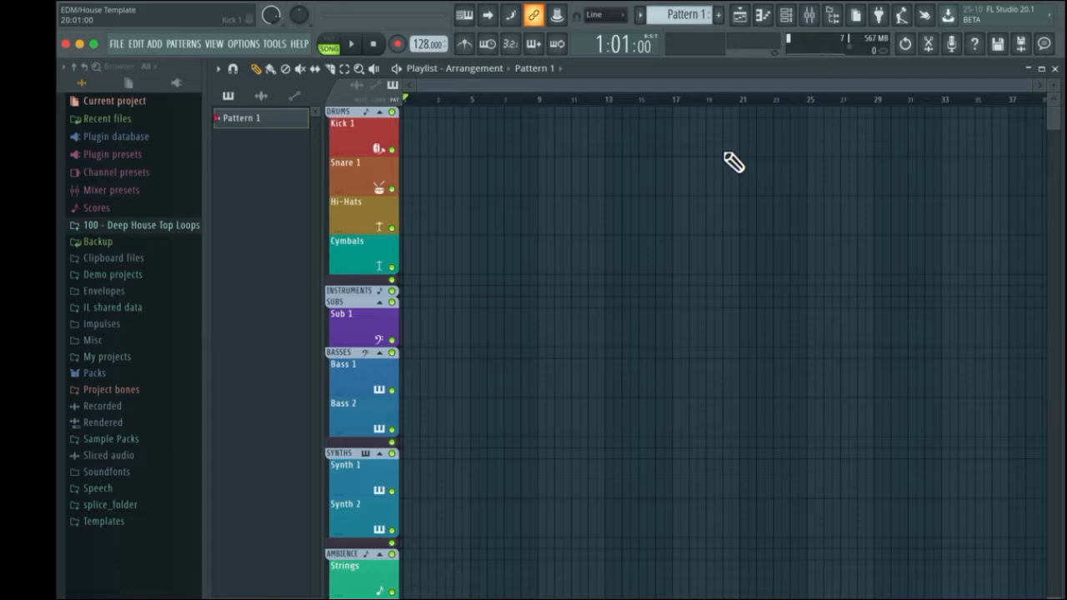
- Browse the available project templates, including the Advanced and Utility categories, without choosing one
left_click(115, 44)
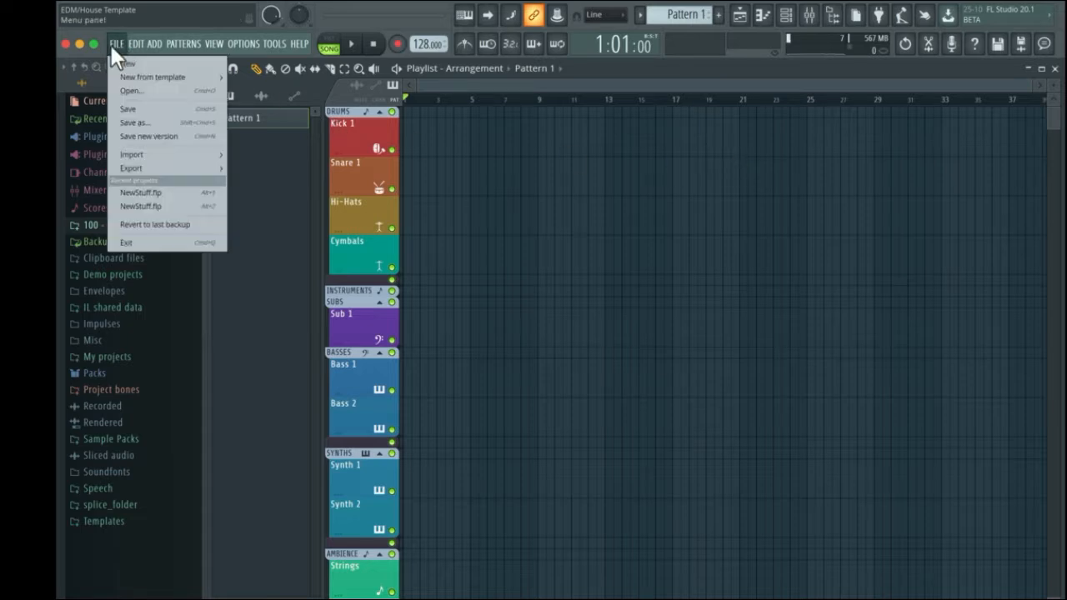
mouse_move(121, 74)
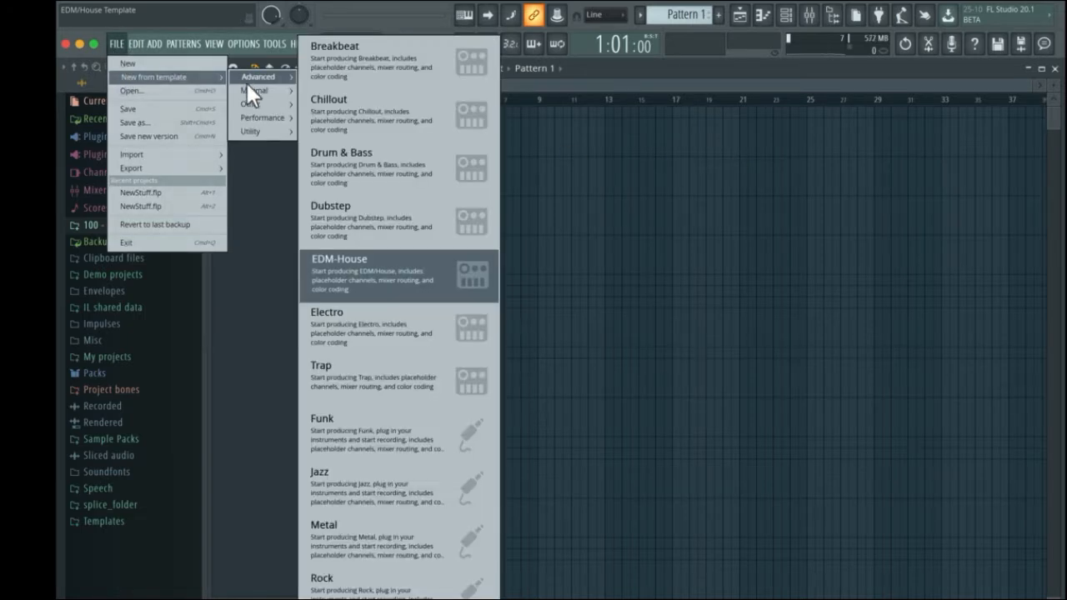
mouse_move(252, 117)
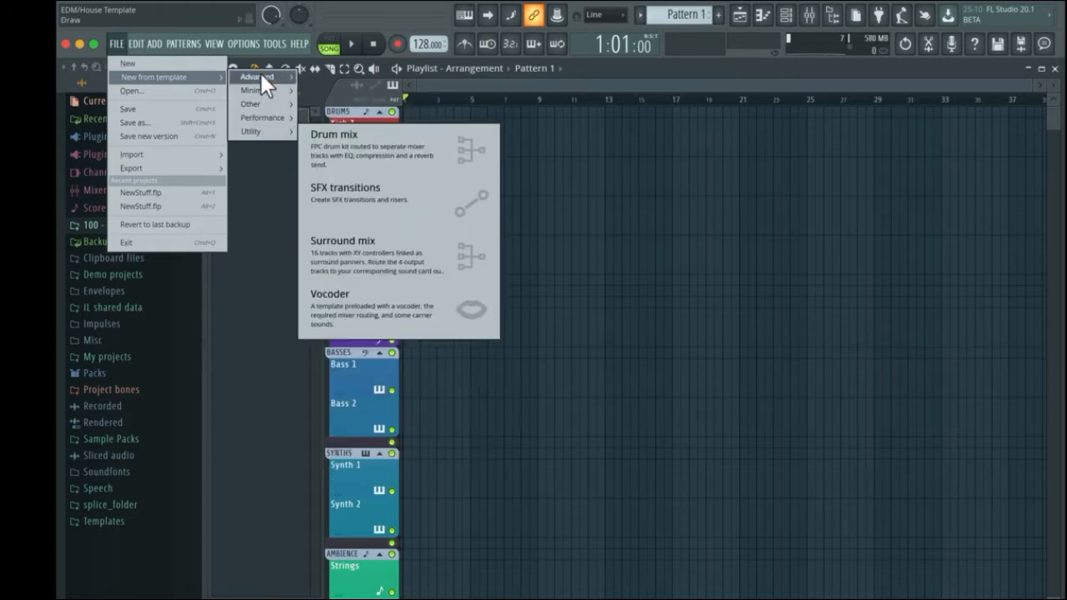
mouse_move(262, 75)
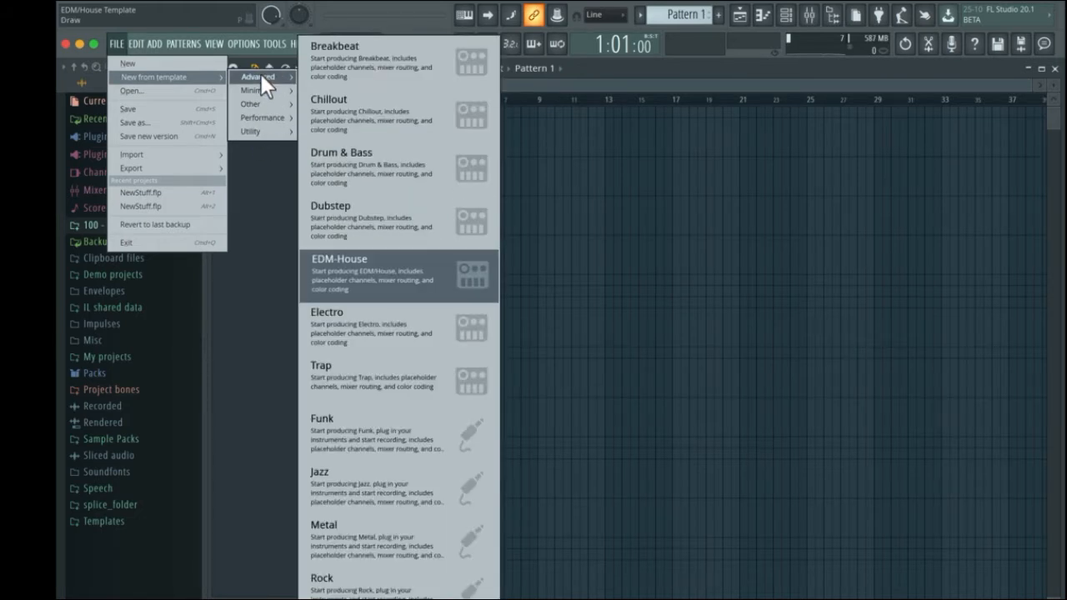
left_click(737, 100)
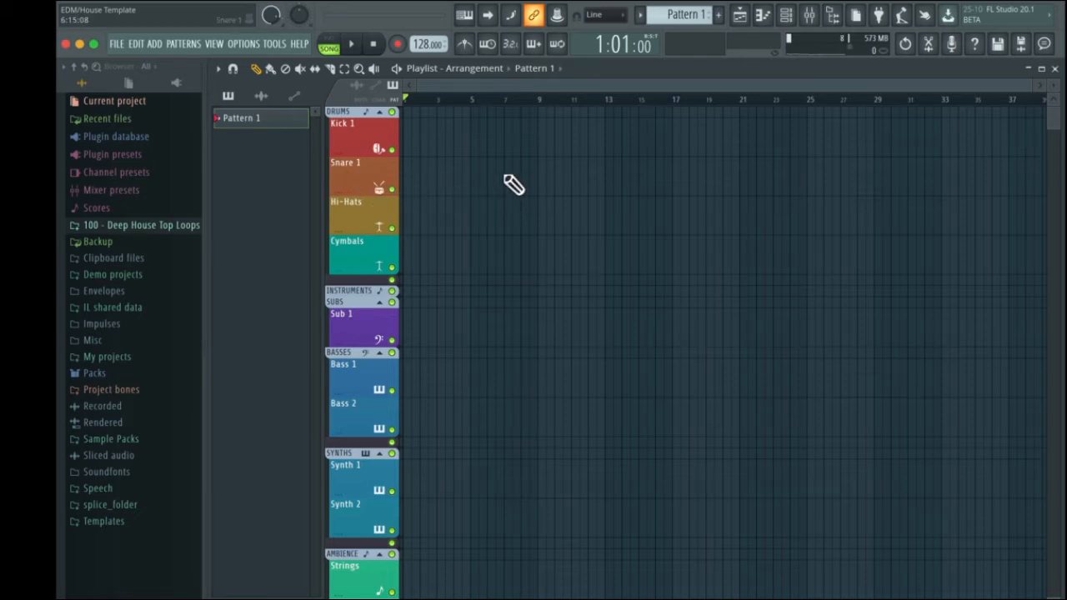
- Look through the template's colour-coded playlist tracks from Drums to Risers and check the Drums group
scroll(514, 185, "down", 10)
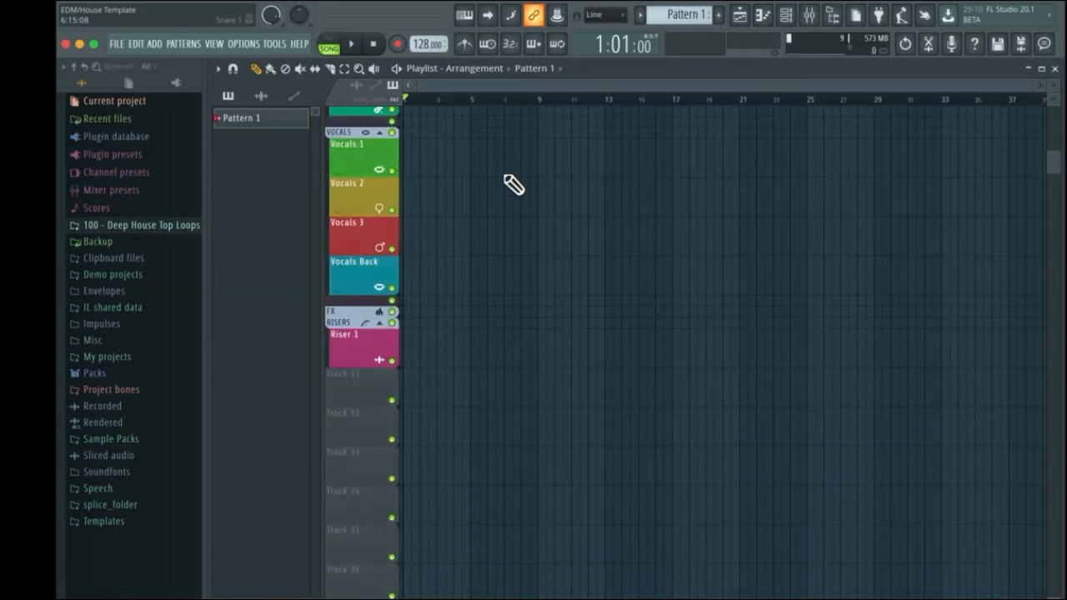
scroll(510, 184, "up", 10)
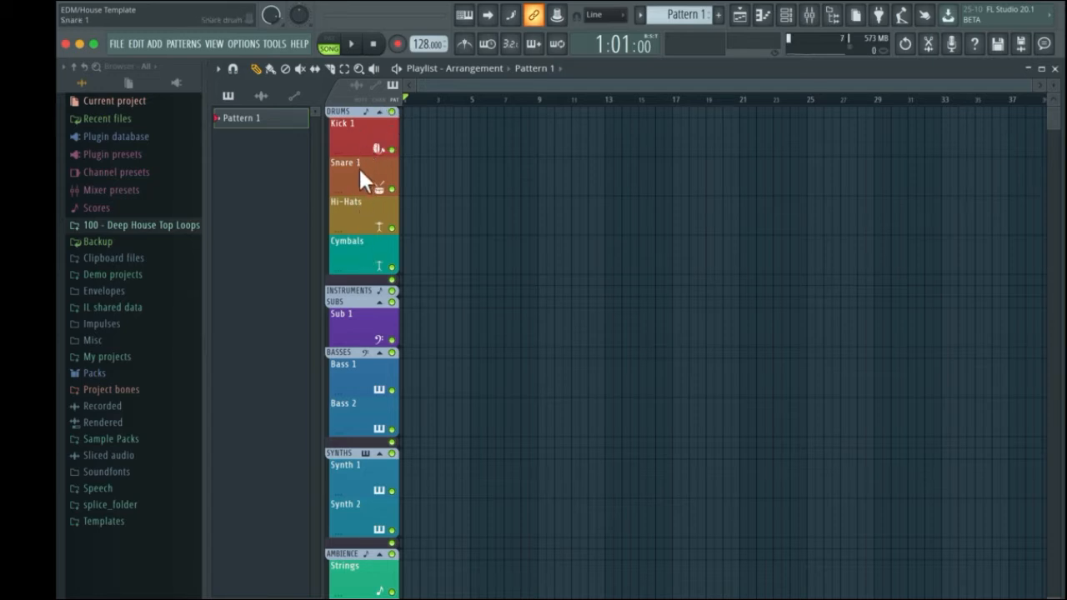
left_click(385, 114)
left_click(385, 114)
- Show the channel rack and the mixer, and place the channel rack above the mixer so both are readable
left_click(785, 15)
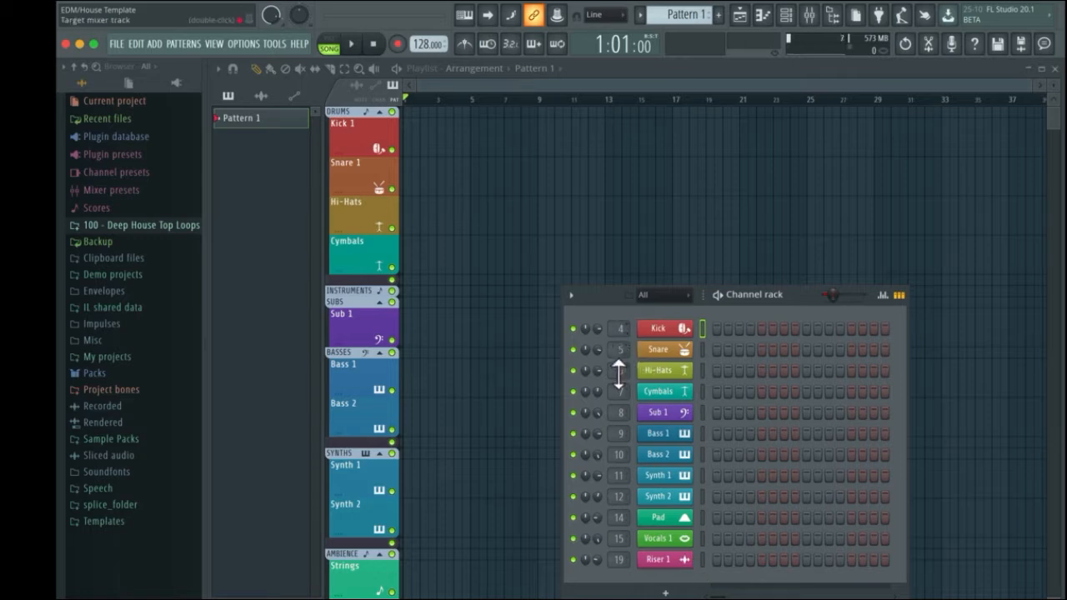
left_click(808, 14)
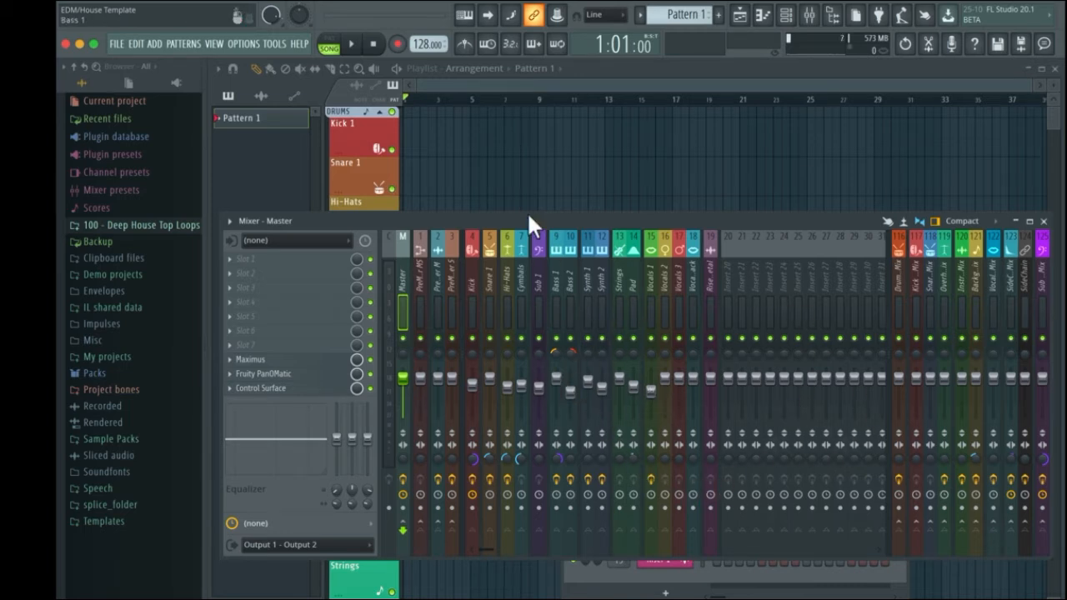
left_click_drag(509, 220, 508, 410)
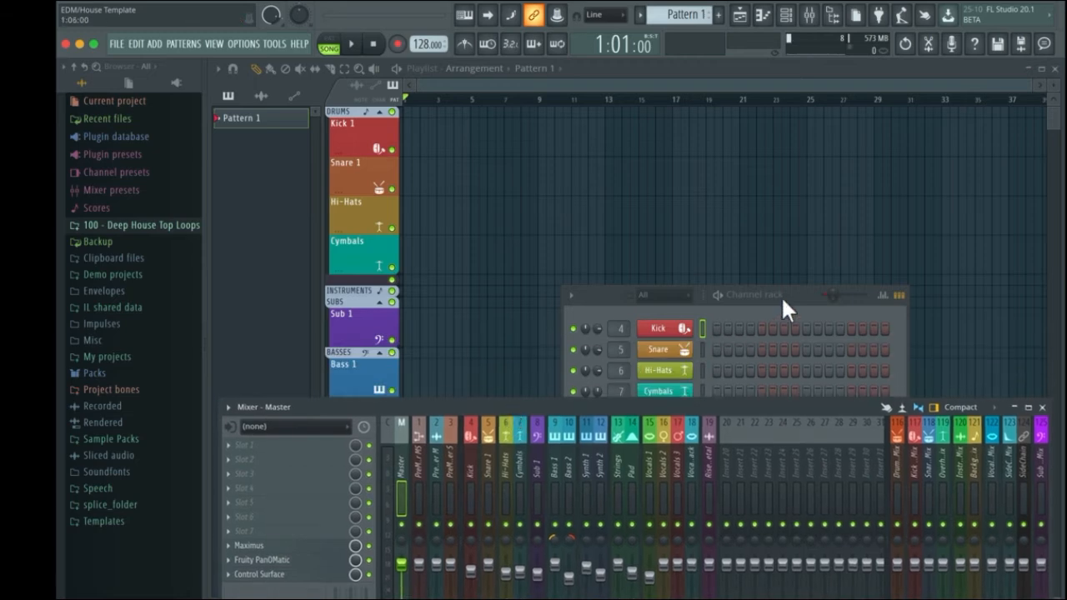
left_click_drag(780, 295, 572, 12)
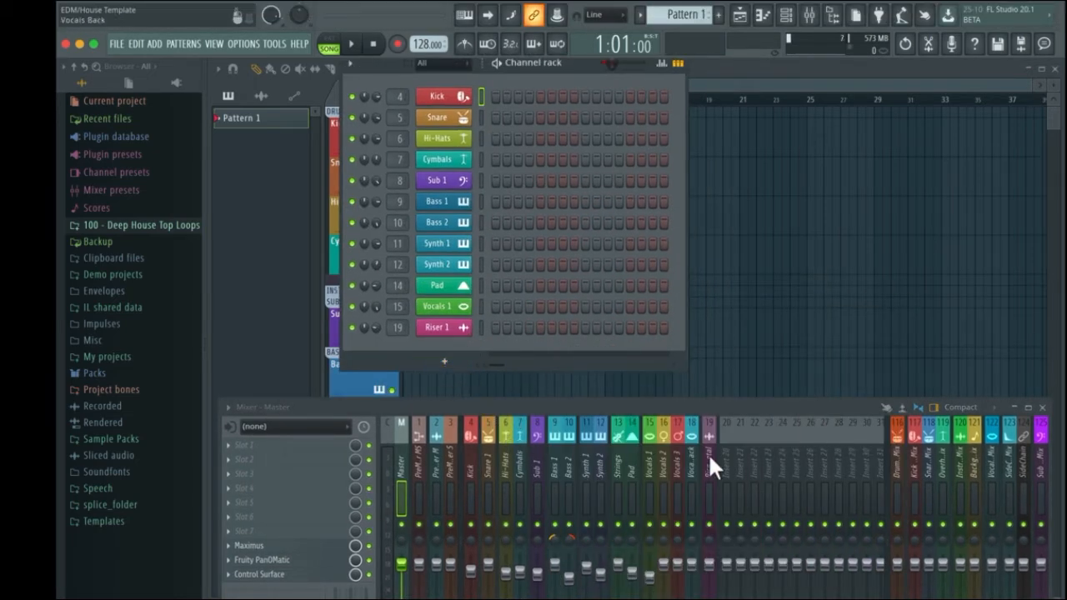
- Move the channel rack and the mixer aside to uncover the playlist's track headers
left_click_drag(764, 405, 754, 383)
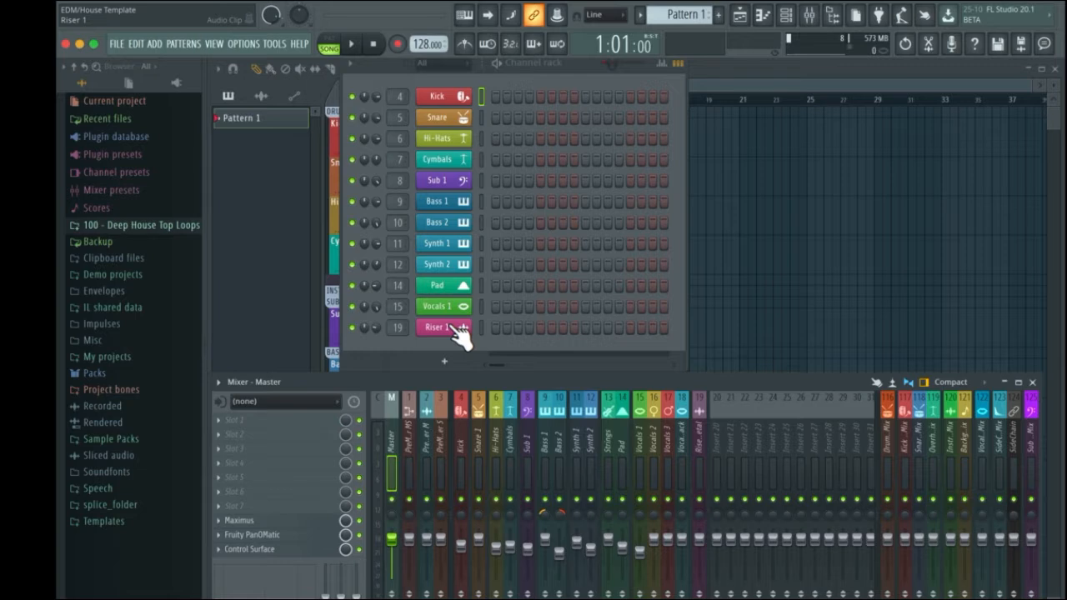
mouse_move(459, 331)
left_mouse_down()
mouse_move(172, 492)
mouse_move(192, 372)
mouse_move(178, 440)
mouse_move(120, 381)
mouse_move(452, 345)
left_mouse_up()
left_click_drag(389, 64, 821, 112)
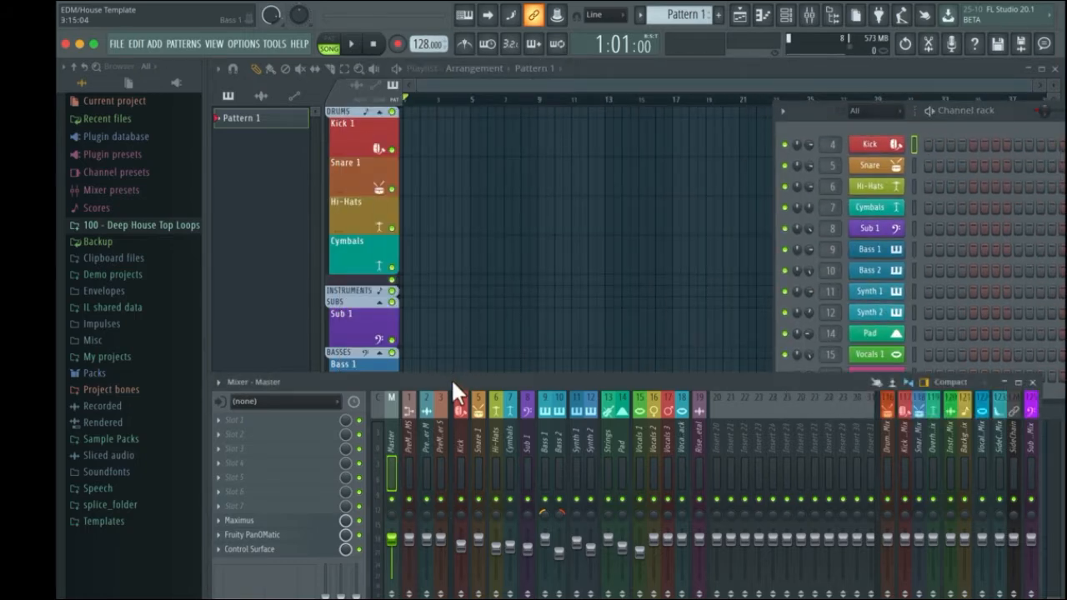
left_click_drag(451, 377, 844, 333)
- Review the playlist's track groups, including Basses, Synths, Ambience, Vocals and Risers
scroll(538, 269, "down", 8)
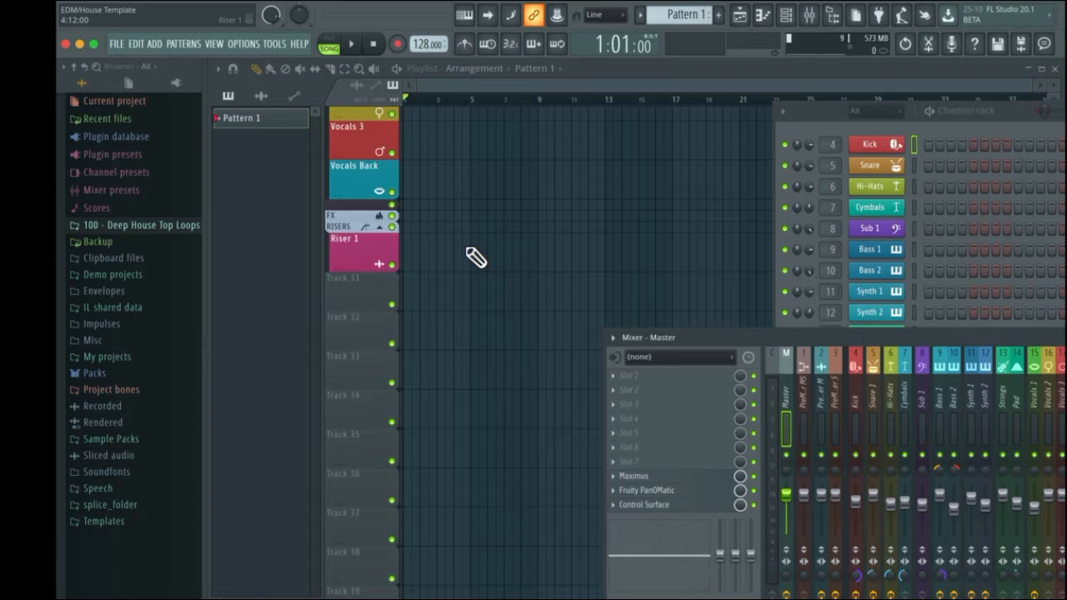
scroll(475, 258, "up", 5)
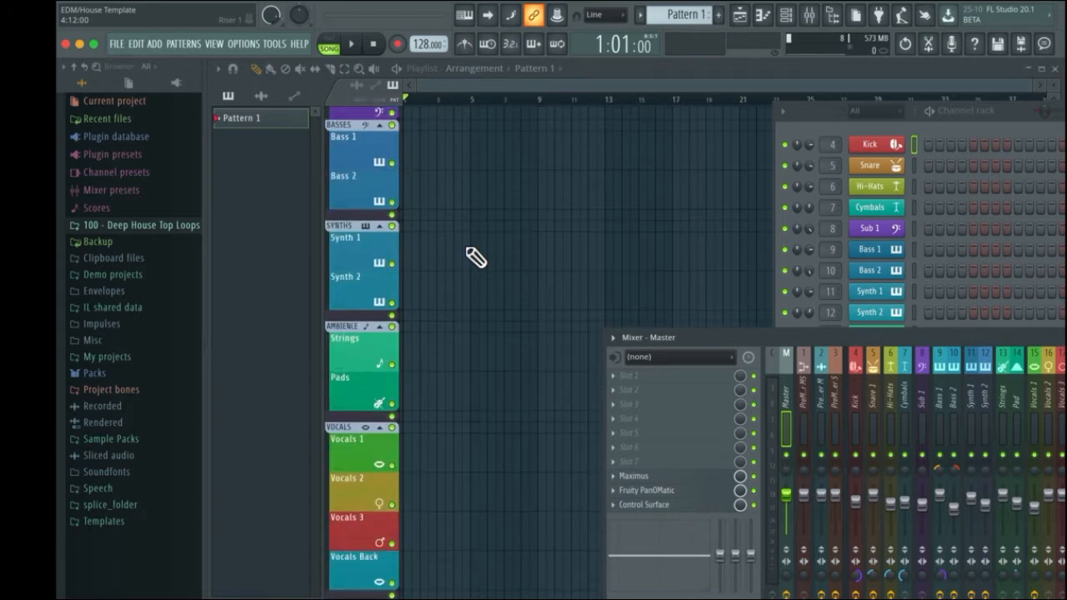
scroll(475, 258, "up", 3)
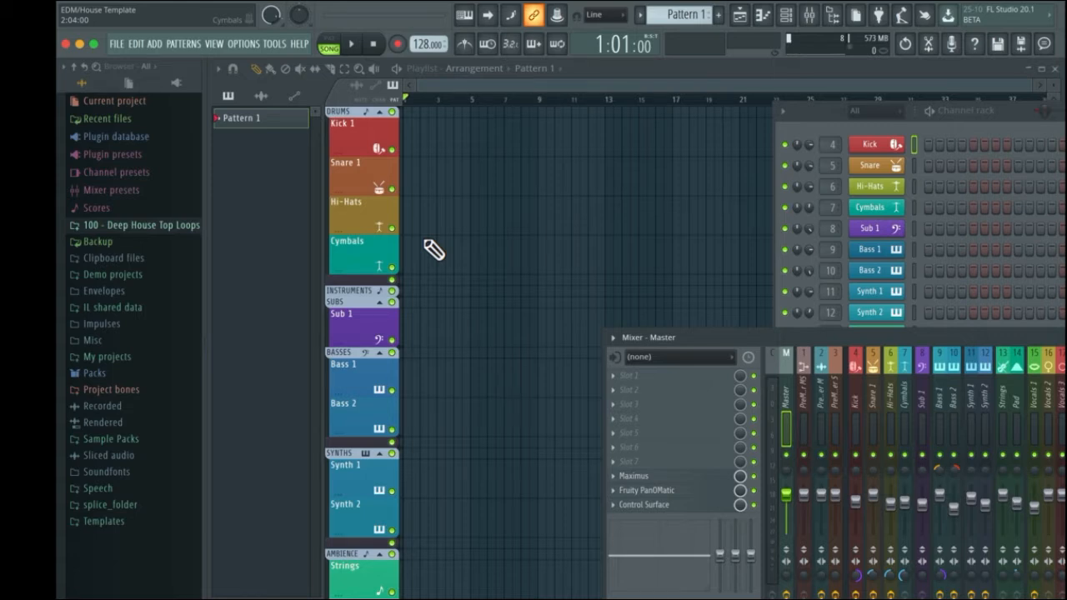
- Review the template categories Advanced, Minimal, Other and Performance, and leave the list without loading a template
left_click(114, 43)
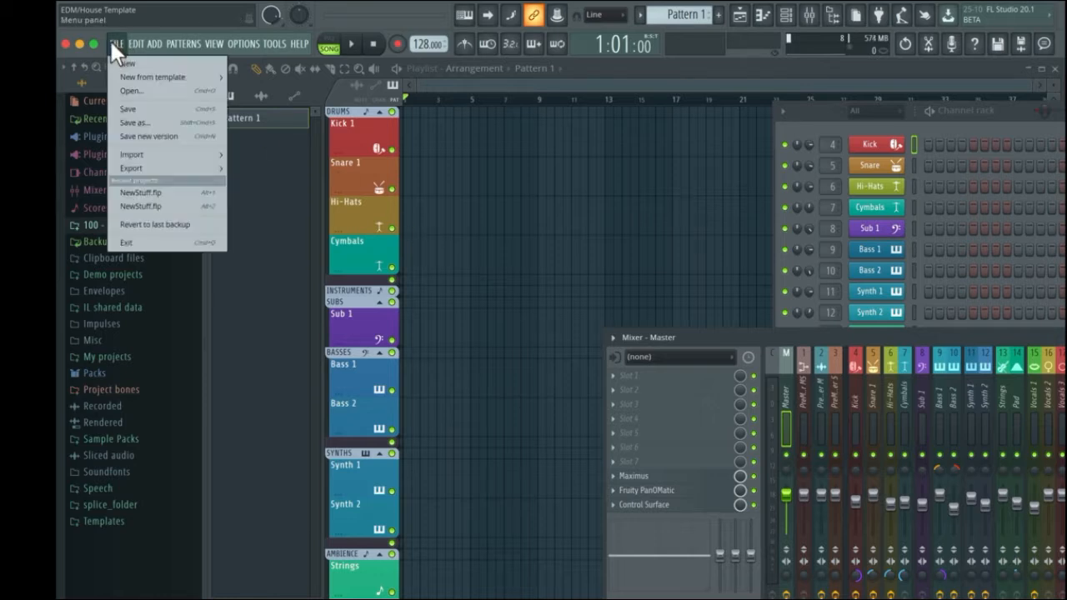
mouse_move(131, 75)
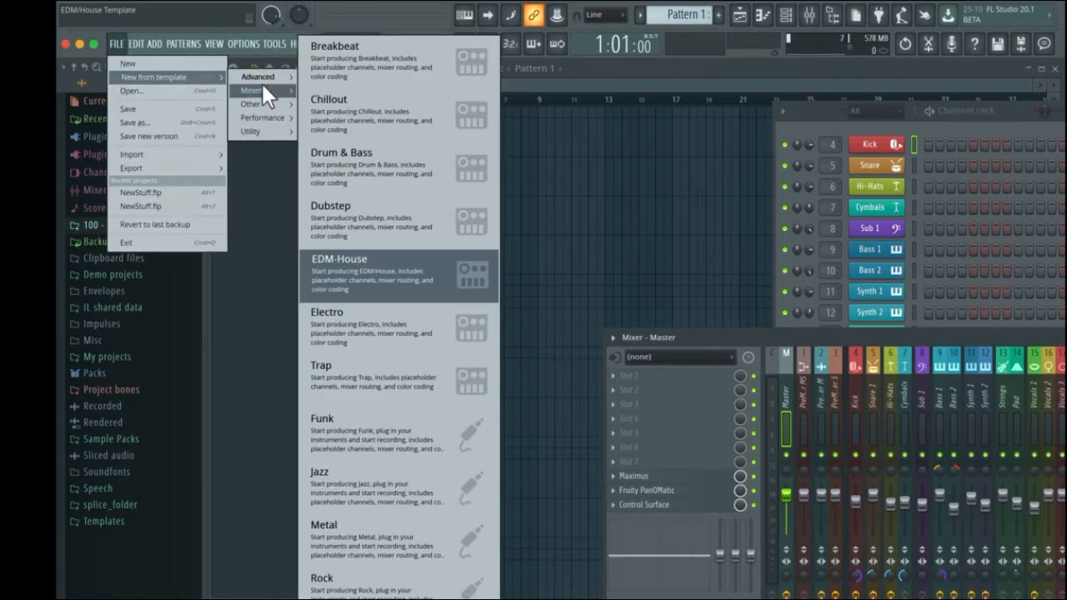
mouse_move(260, 87)
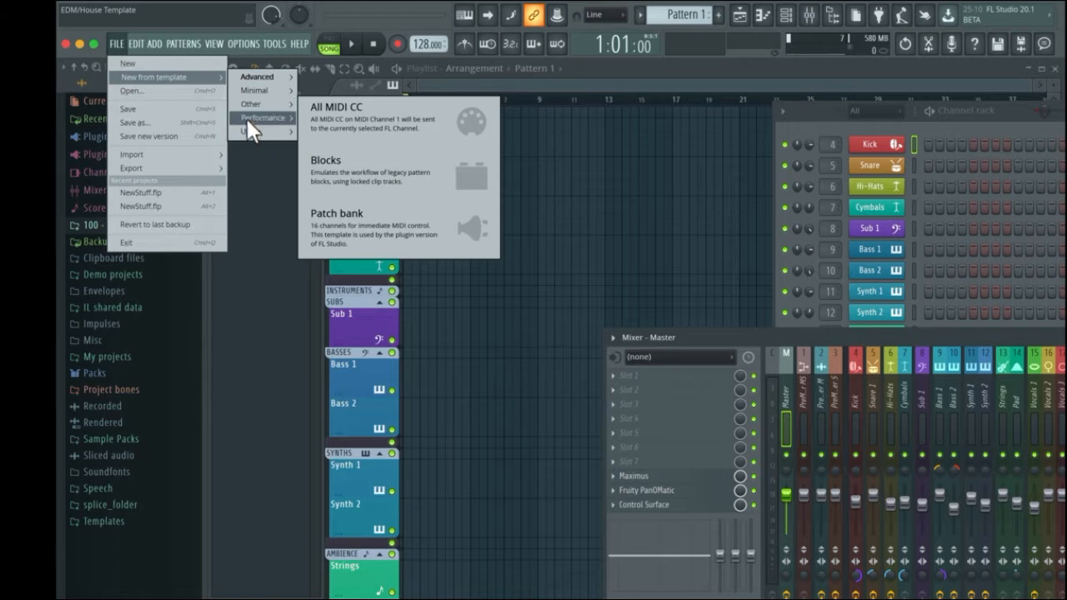
mouse_move(247, 124)
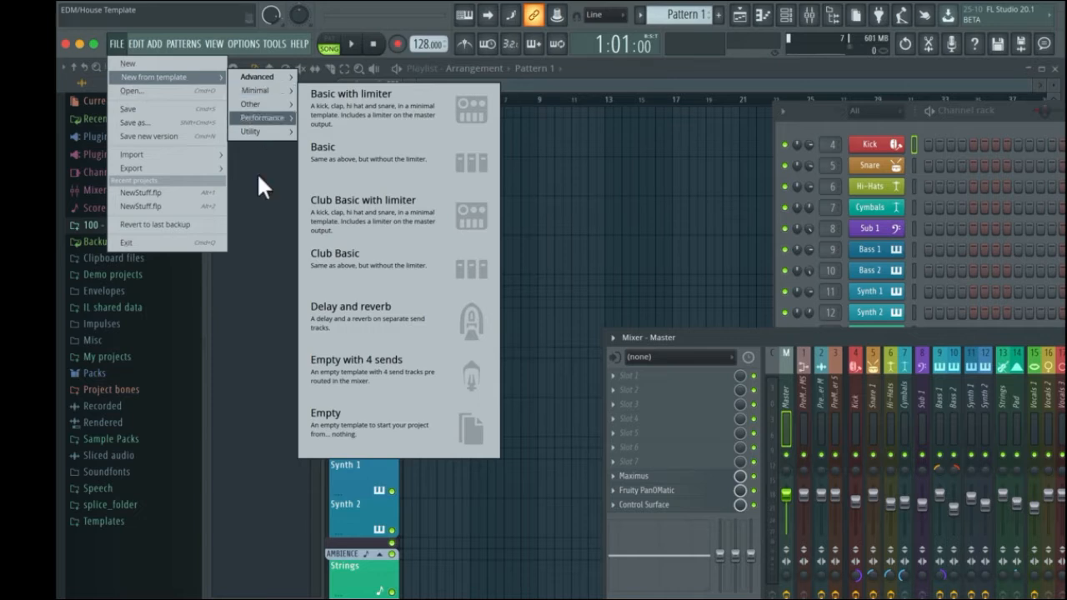
left_click(257, 254)
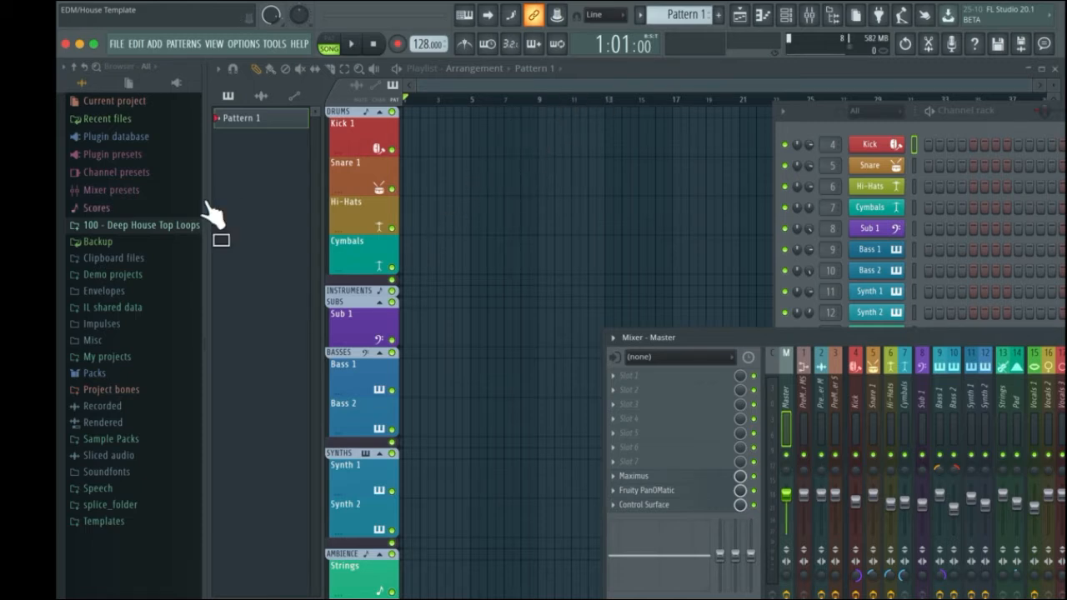
- Save the project as "My Own Template" in the Templates folder inside Projects, as an FL Studio song file (.flp)
left_click(117, 45)
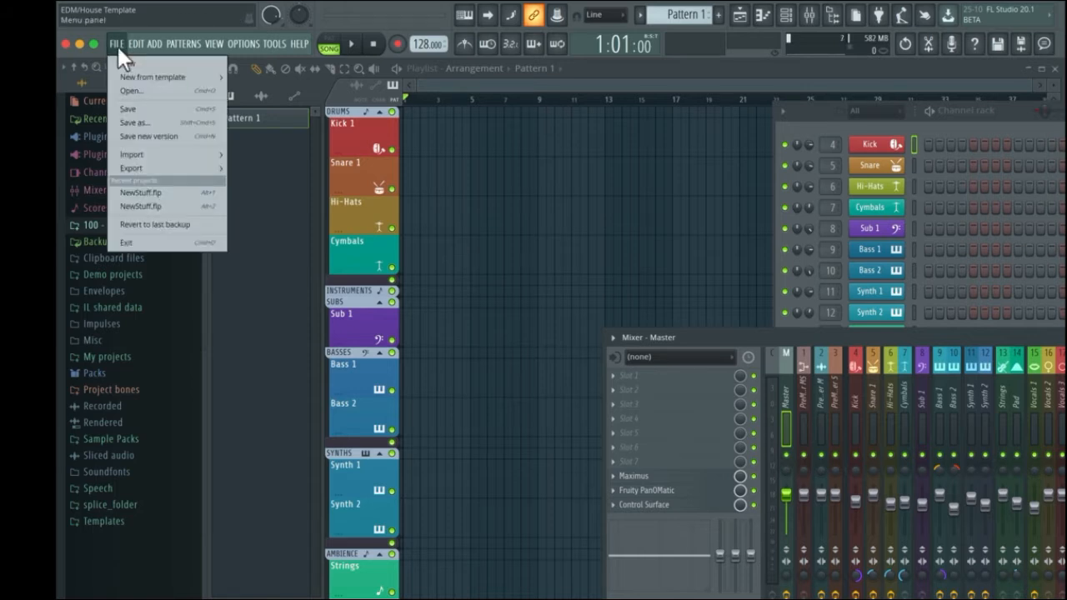
left_click(119, 121)
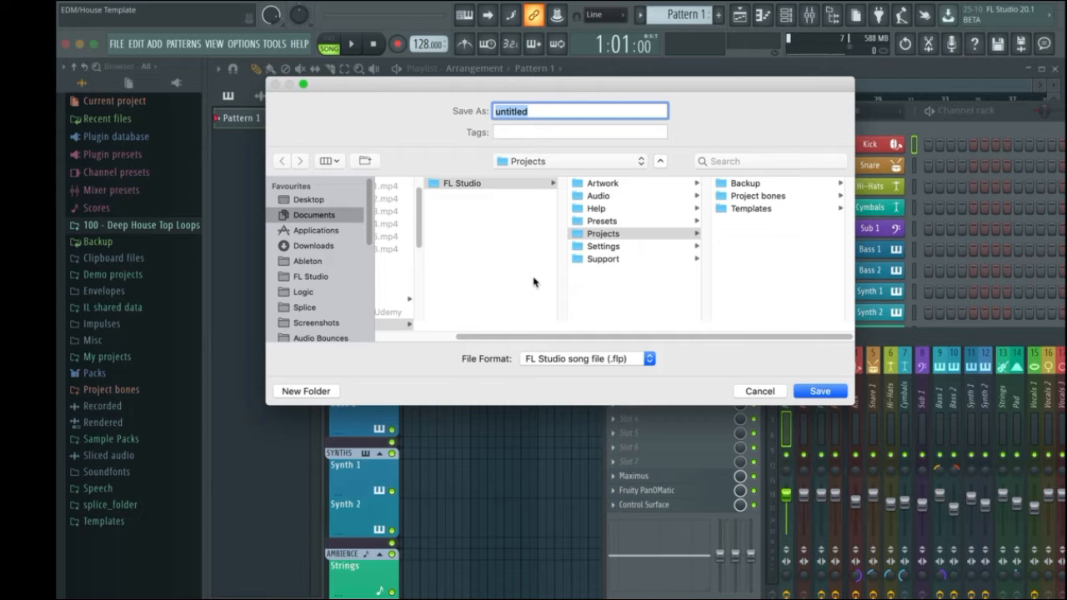
left_click(758, 210)
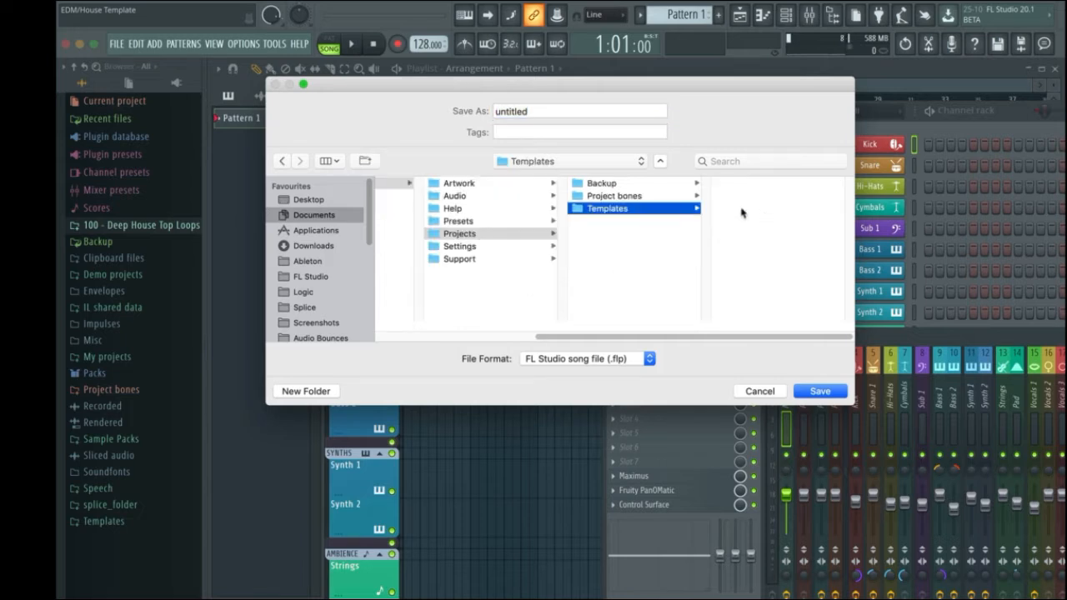
double_click(534, 110)
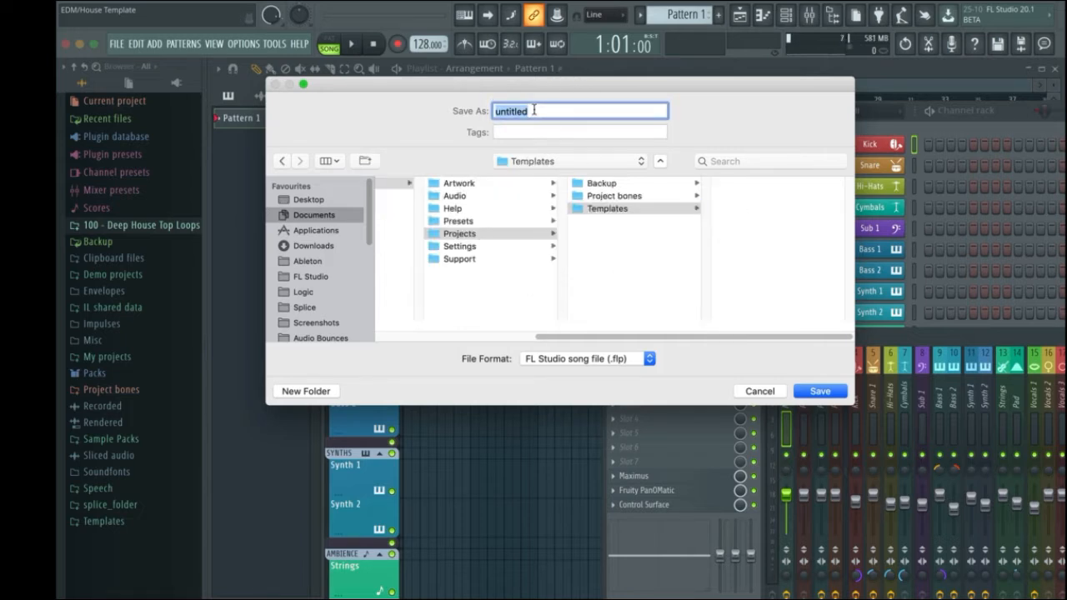
type("My Own Template")
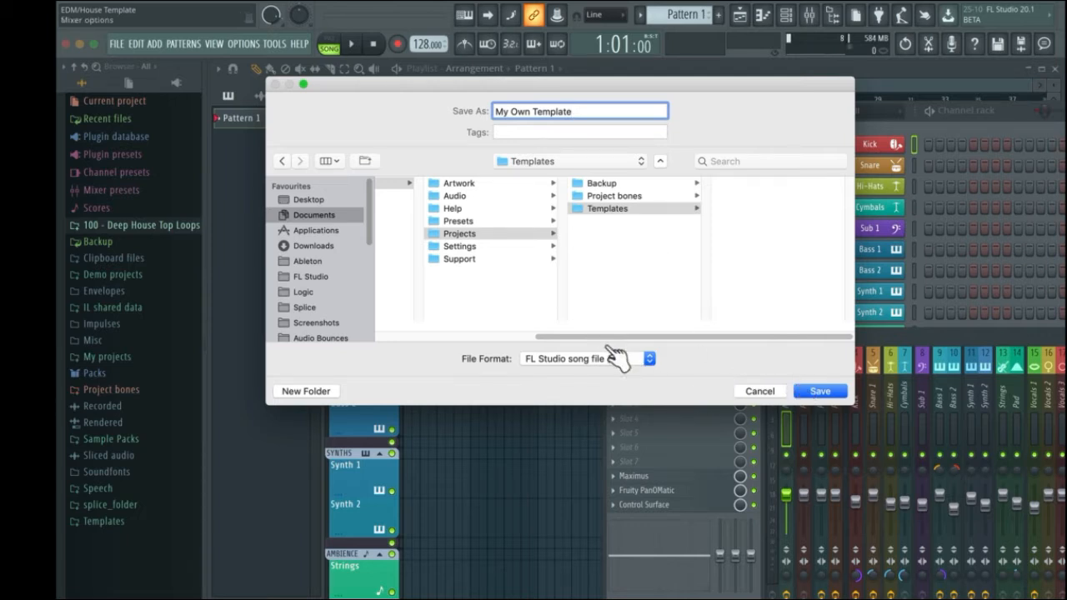
left_click(842, 390)
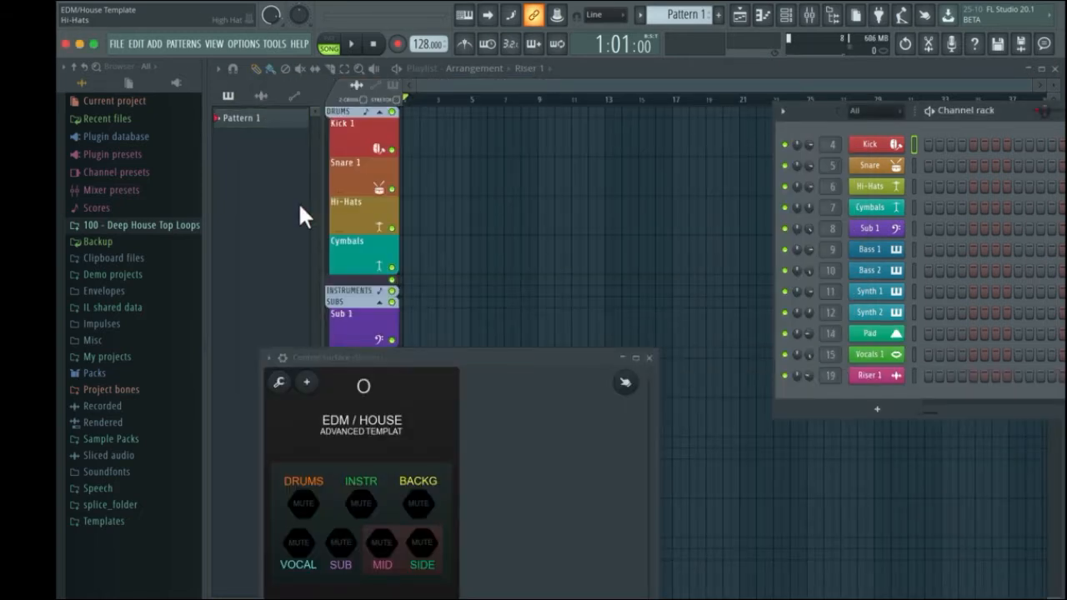
- Create a project from the My Own Template template, and start another new project
left_click(116, 44)
mouse_move(125, 76)
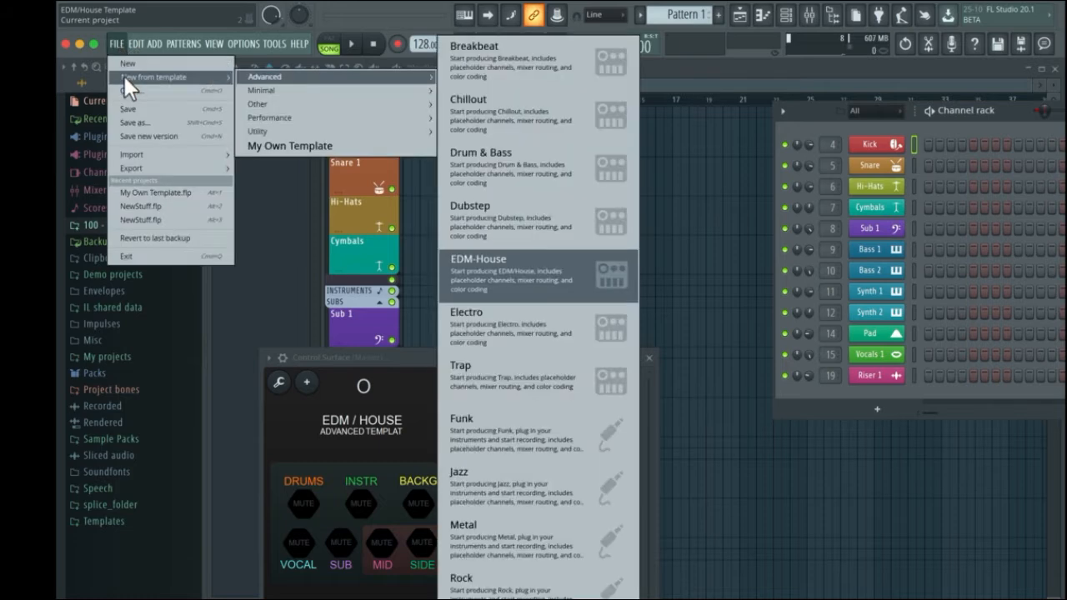
left_click(277, 145)
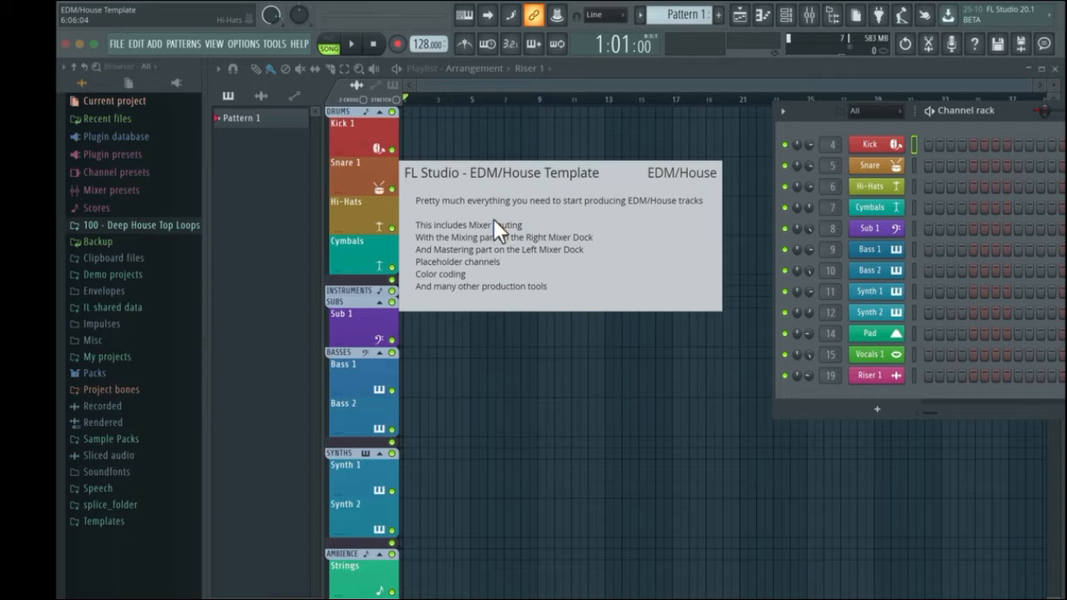
left_click(117, 44)
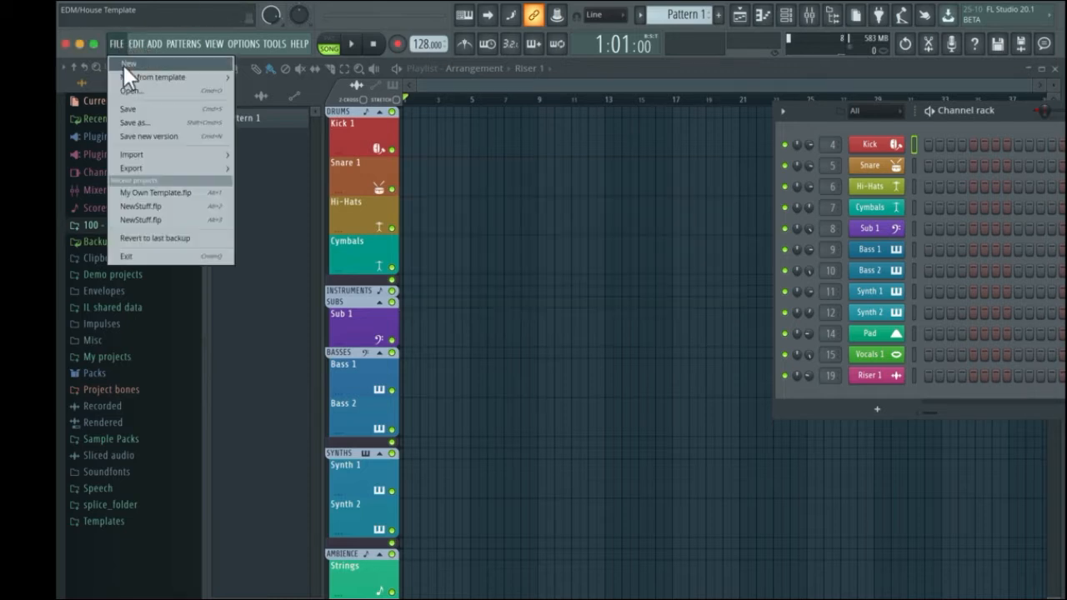
left_click(123, 65)
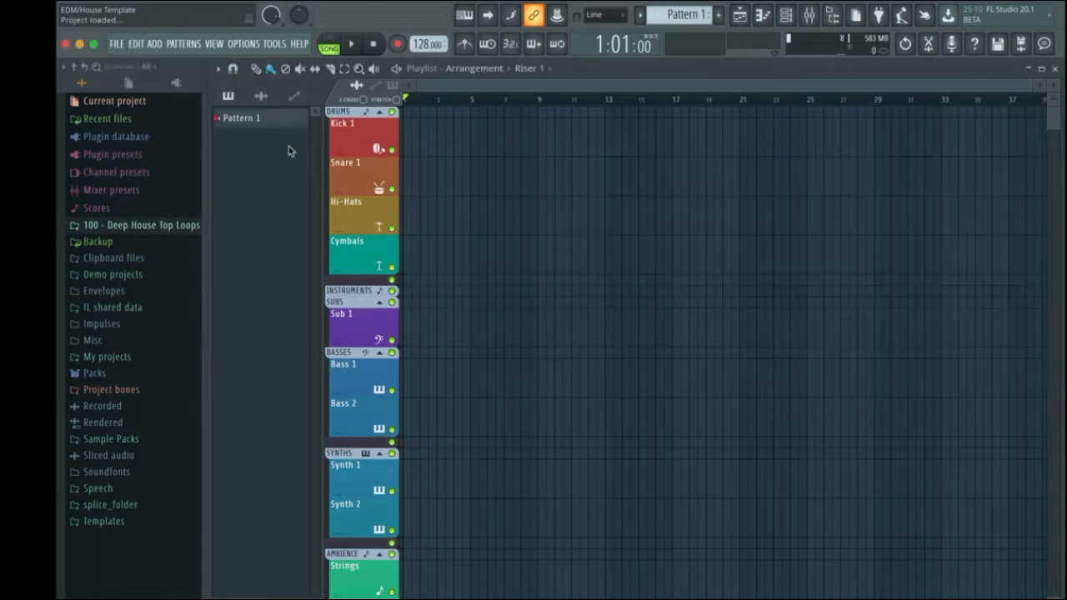
- Check the template list with My Own Template and browse the Utility, Other and Minimal categories
left_click(114, 44)
mouse_move(132, 80)
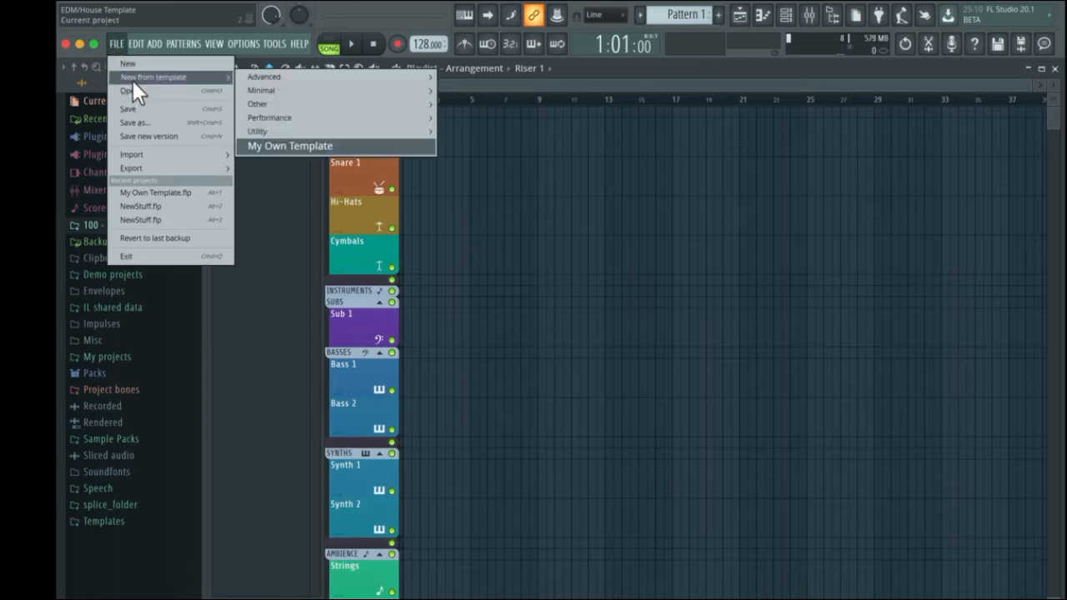
mouse_move(305, 134)
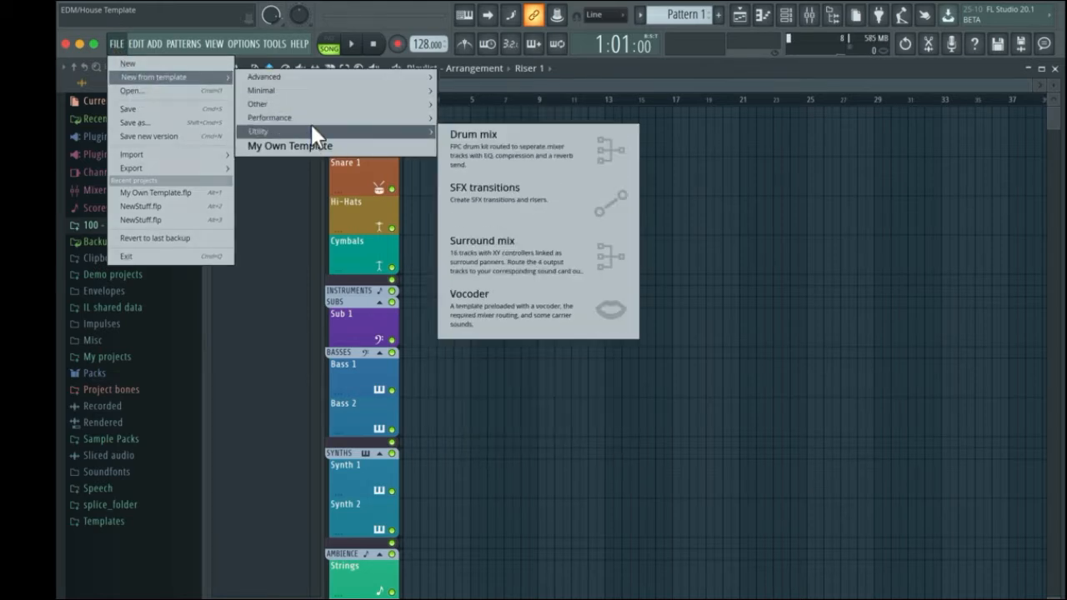
mouse_move(330, 104)
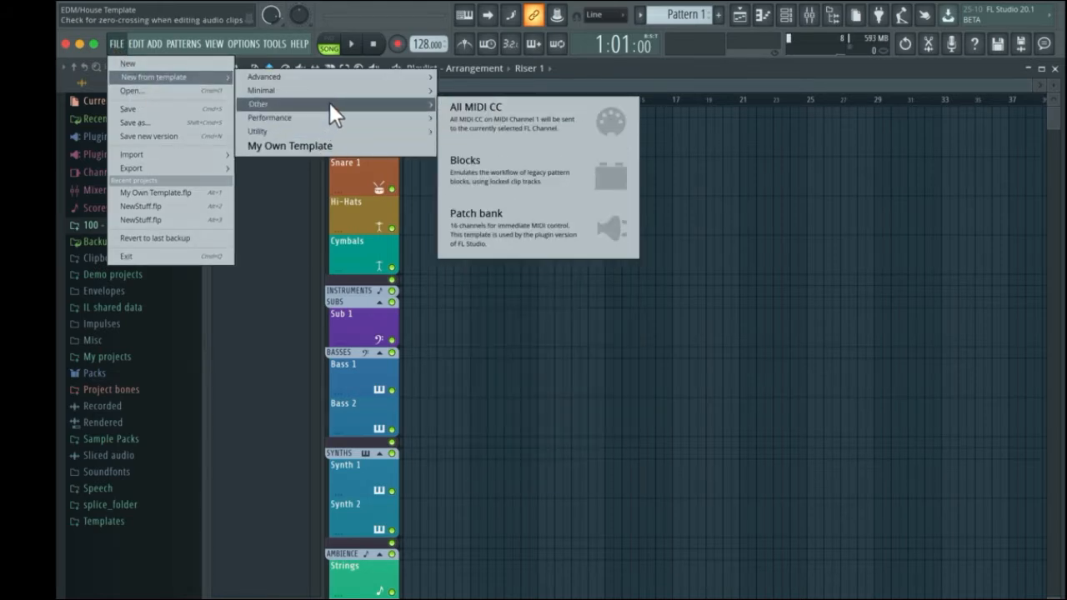
mouse_move(380, 90)
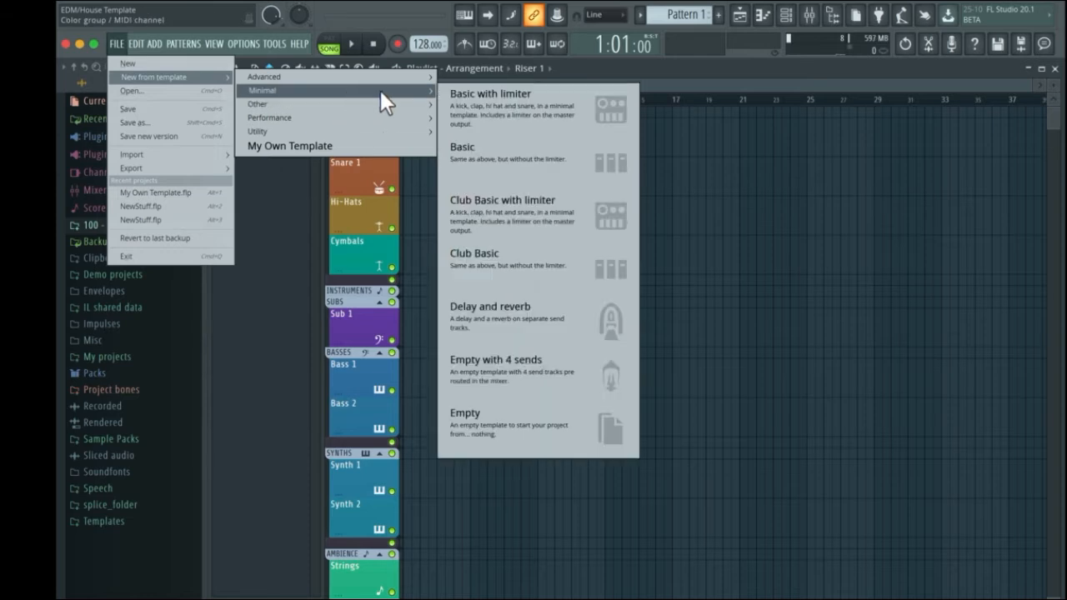
- Create a project from the Empty template in the Minimal category and set the tempo to 128 BPM
left_click(512, 446)
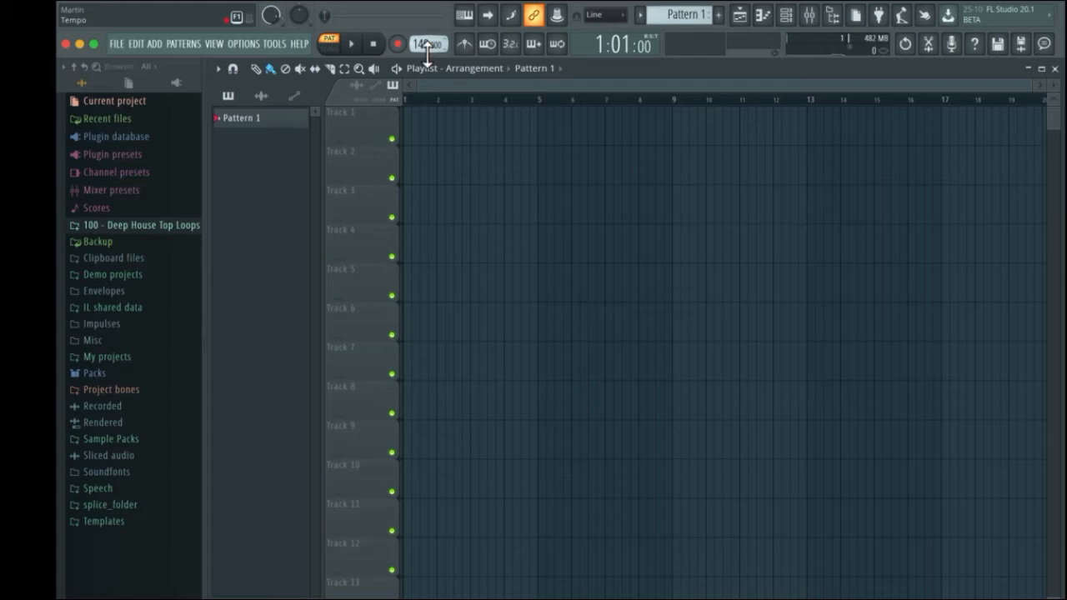
mouse_move(427, 52)
left_mouse_down()
mouse_move(426, 72)
mouse_move(427, 52)
left_mouse_up()
- Name playlist track 1 "Kick" and color it red
right_click(341, 115)
left_click(350, 114)
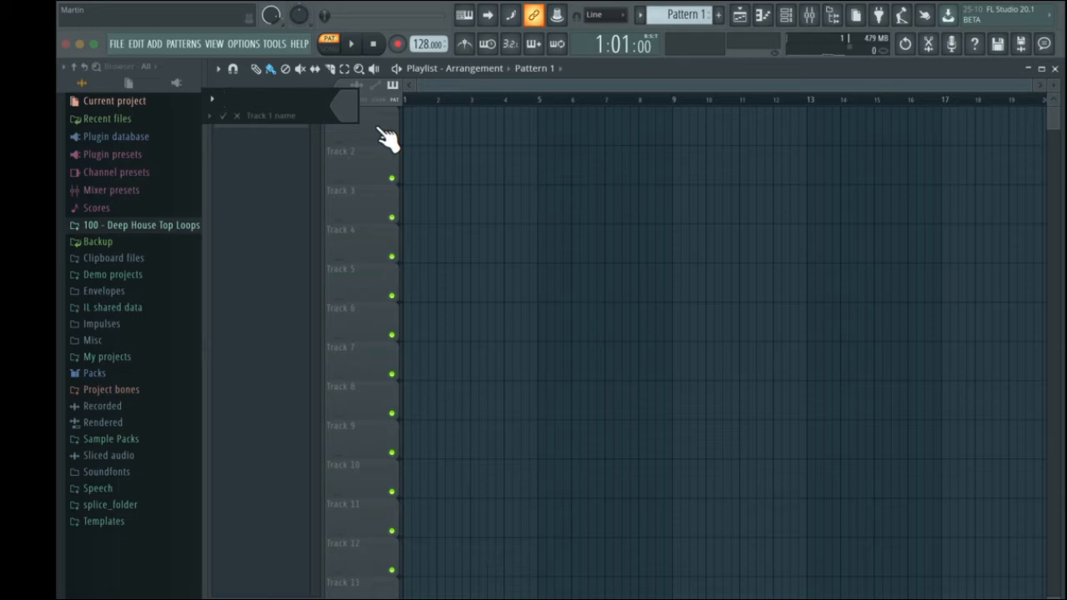
type("Kick")
left_click(350, 104)
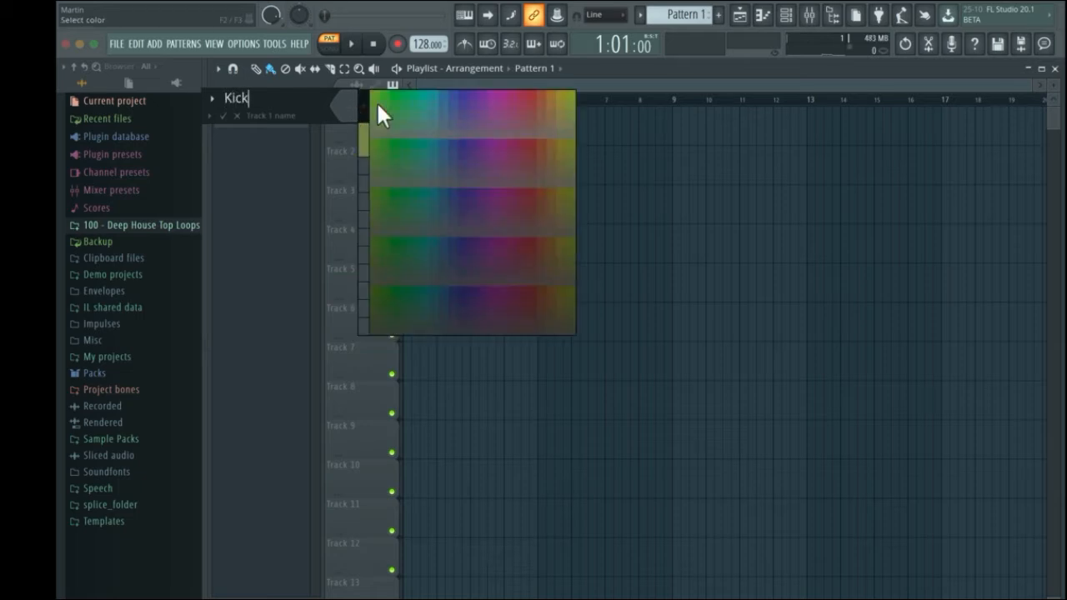
left_click(528, 98)
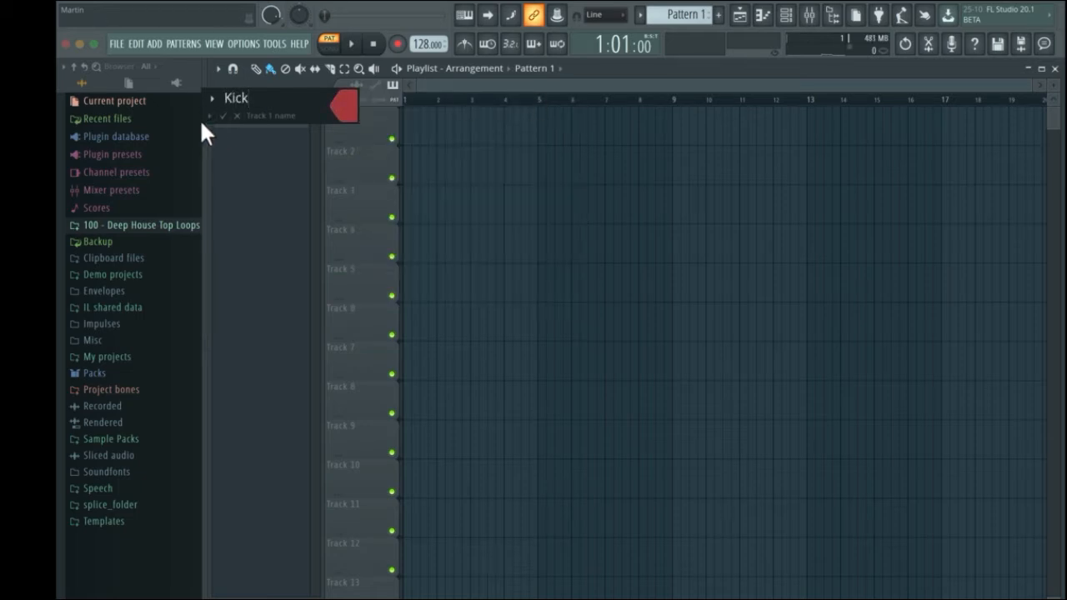
key("Return")
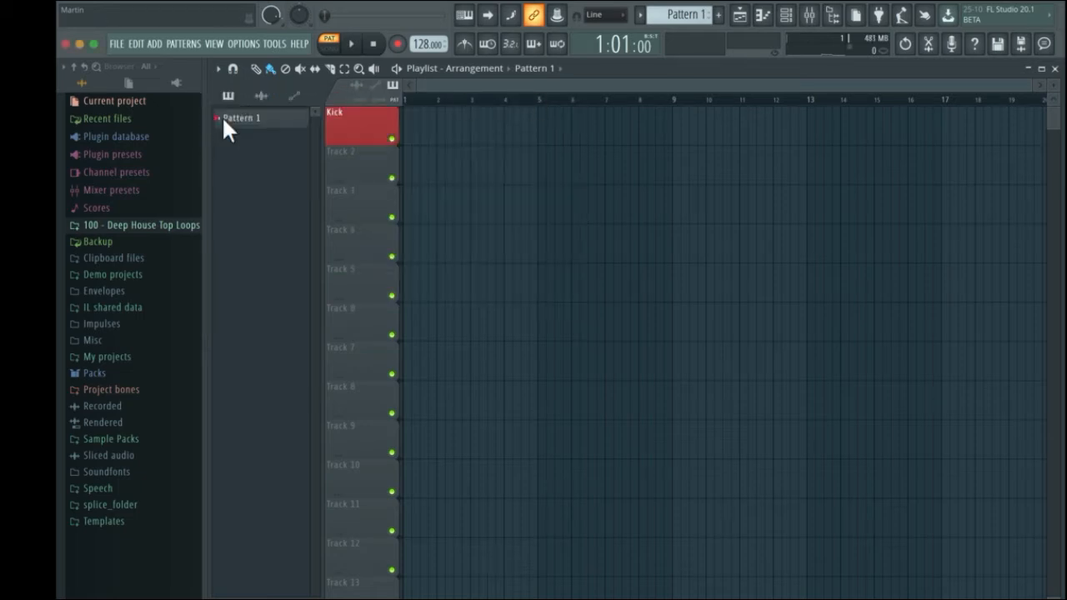
- Name playlist track 2 "Drums 1" and color it orange
right_click(345, 156)
left_click(364, 154)
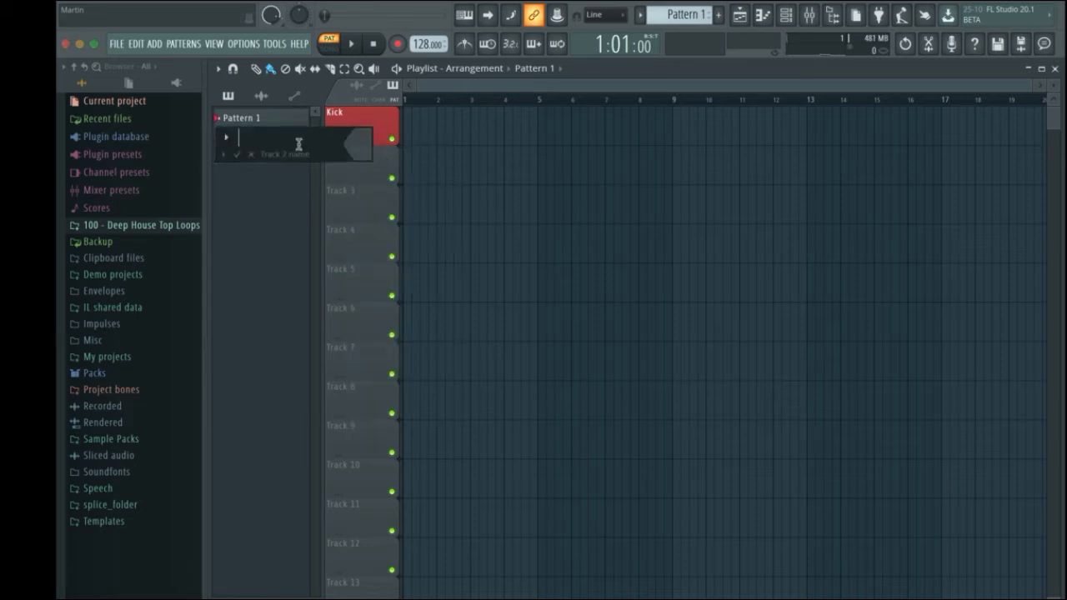
type("Drums 1")
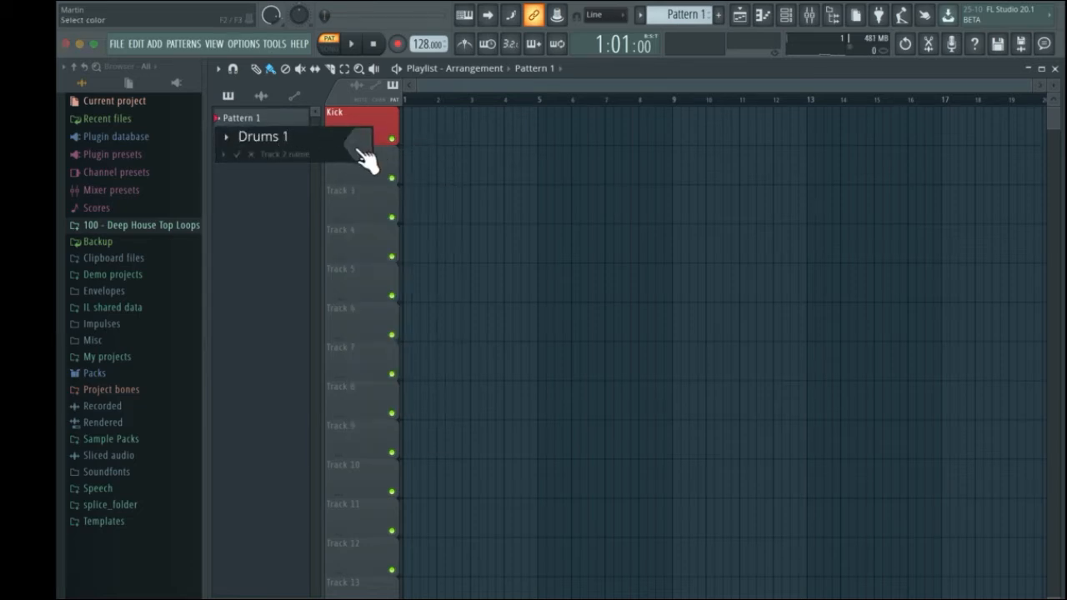
left_click(363, 148)
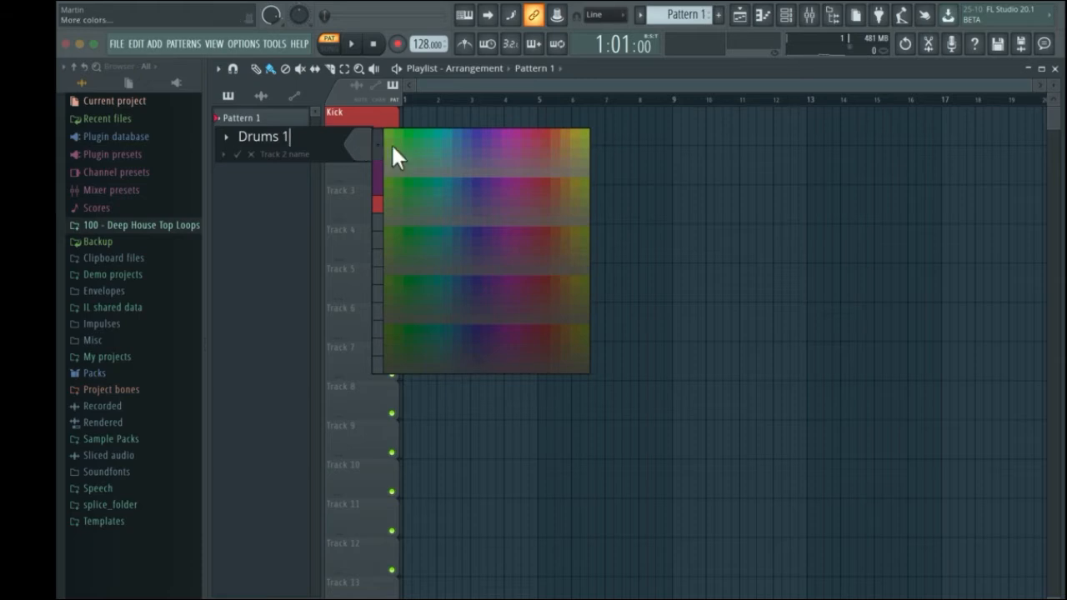
left_click(567, 132)
left_click(238, 154)
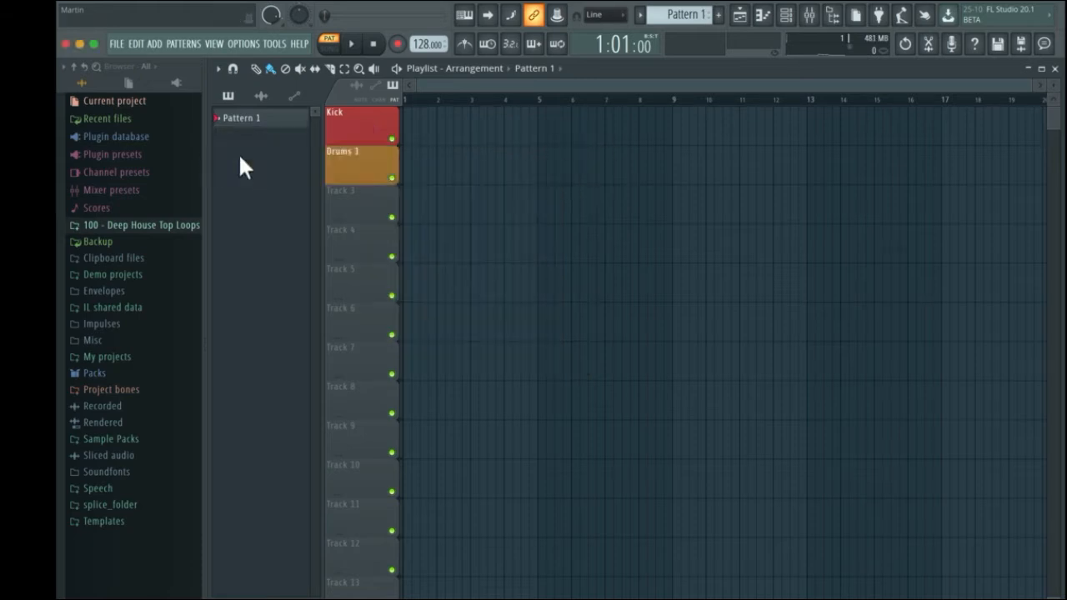
- Name playlist track 3 "Drums 2" and give it the same orange as the Drums 1 track
right_click(339, 204)
left_click(369, 197)
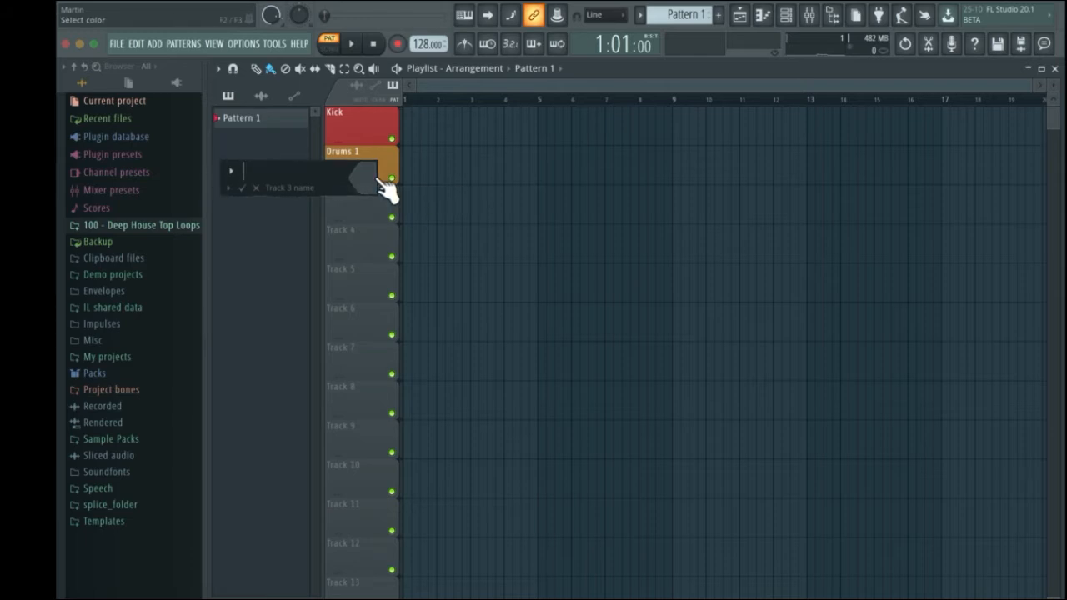
type("Drums 2")
left_click(368, 173)
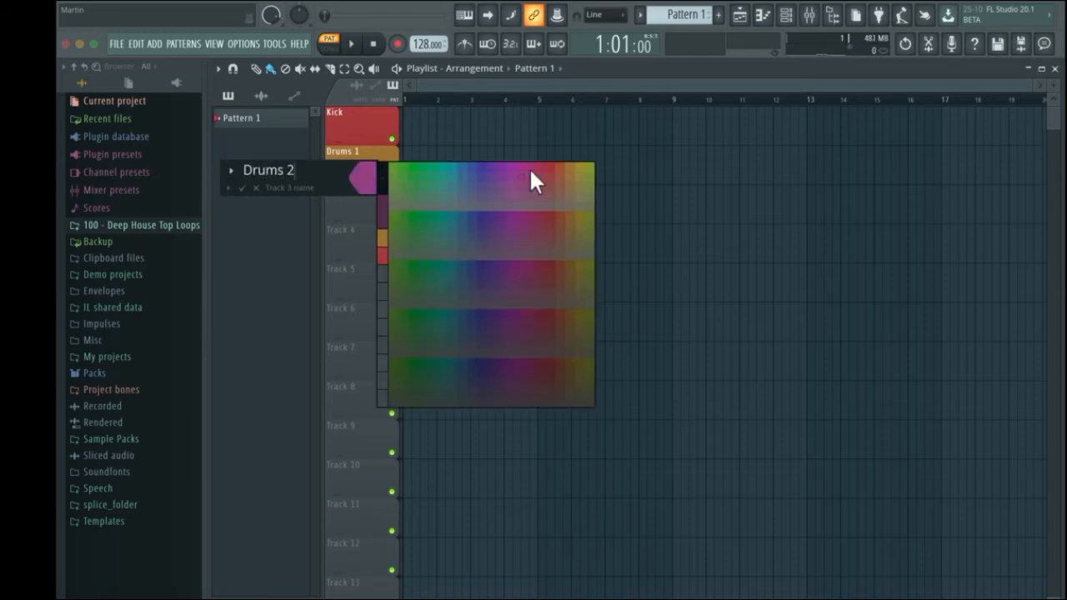
left_click(241, 187)
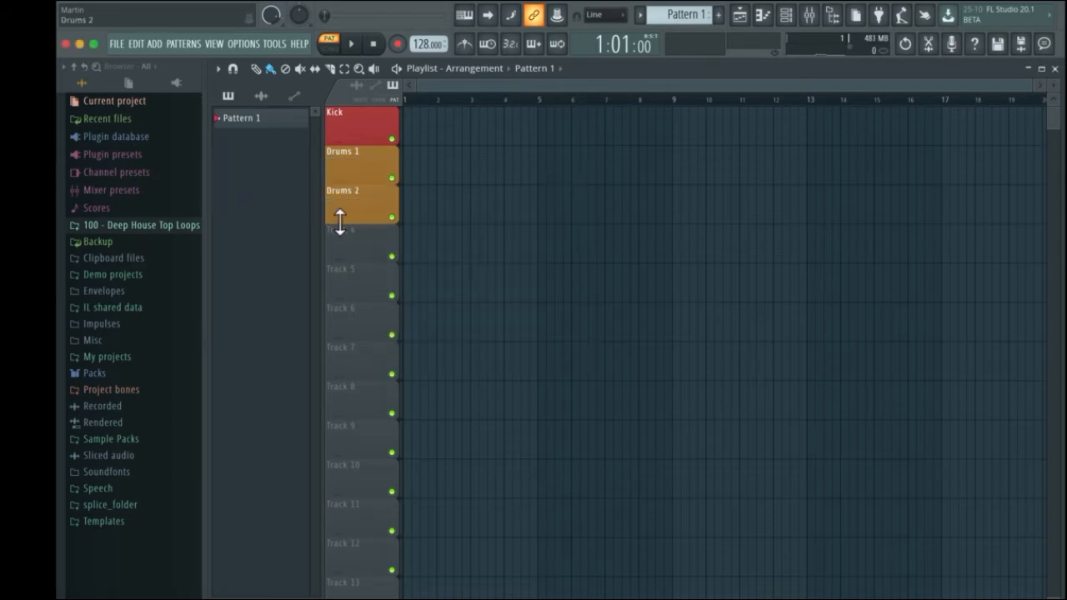
- Name playlist track 4 "Drums 3" and color it orange like the other drum tracks
right_click(336, 240)
left_click(369, 234)
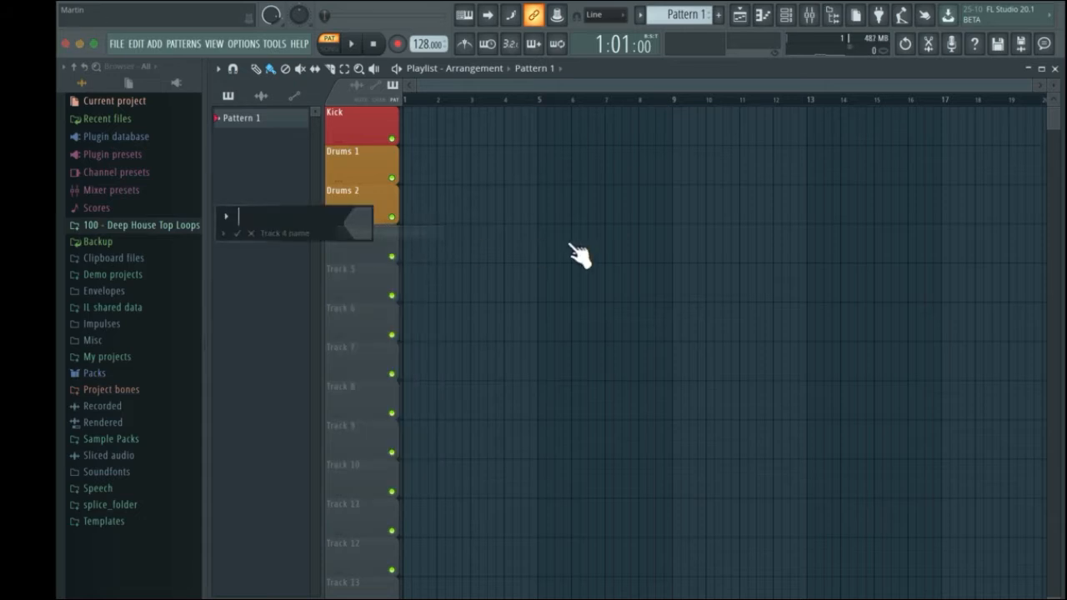
type("Drums ")
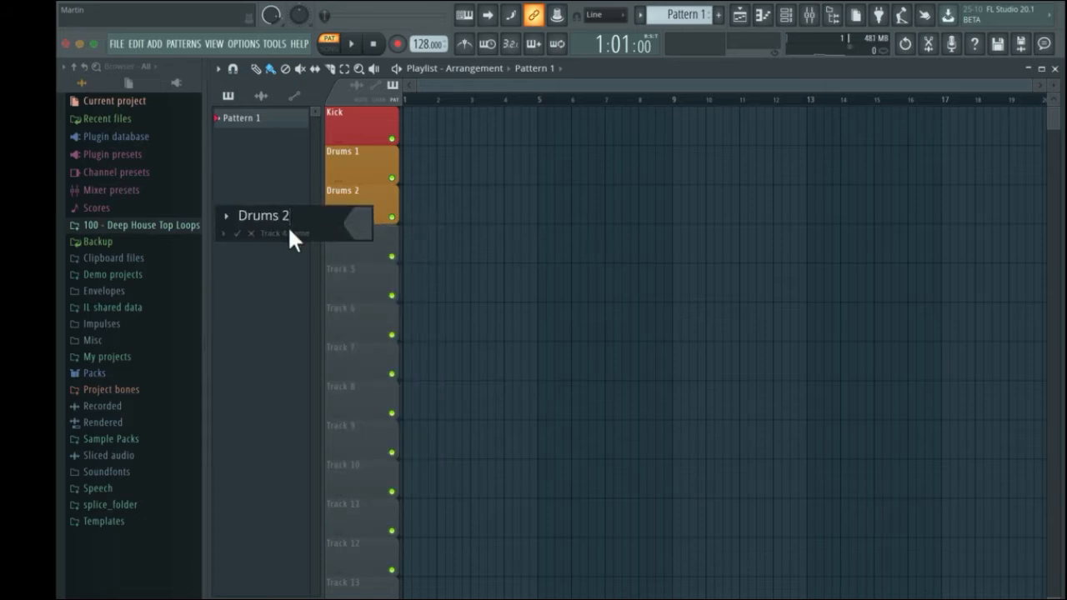
type("2")
key("BackSpace")
type("3")
left_click(356, 224)
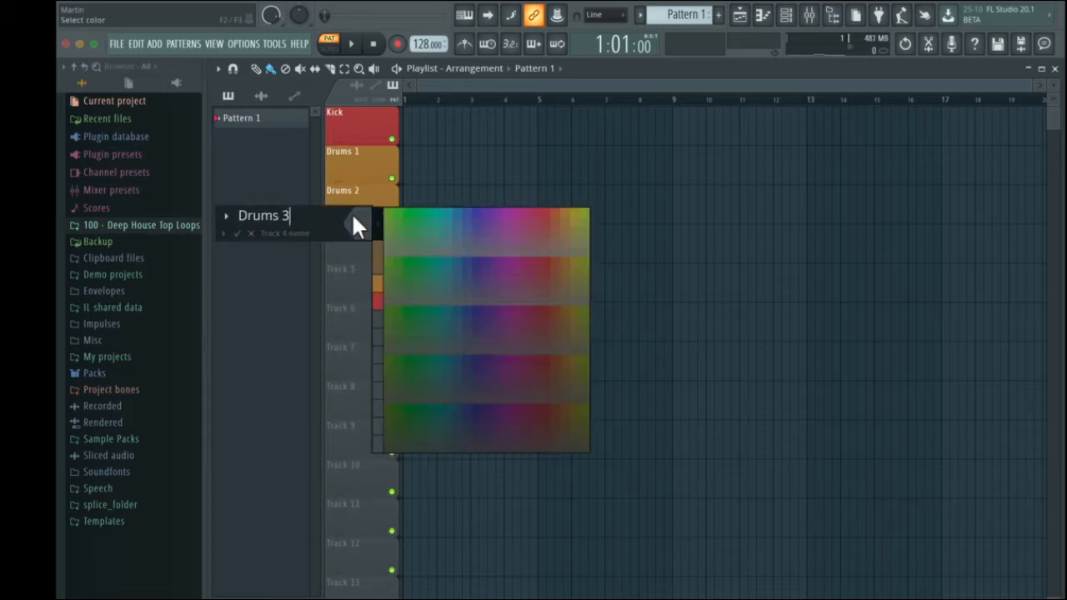
left_click(564, 223)
left_click(236, 234)
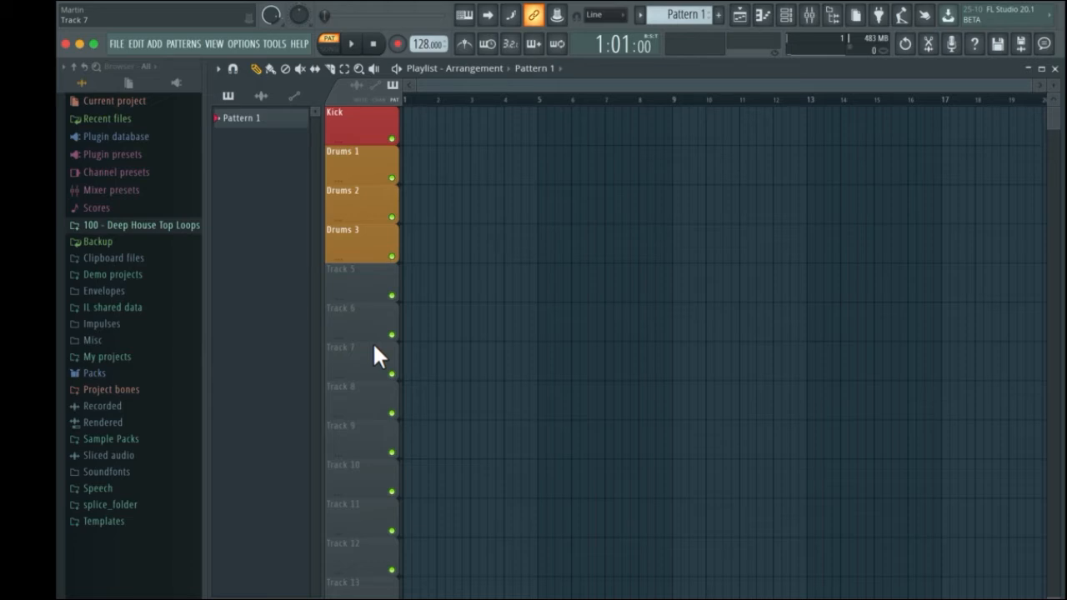
- Name playlist track 5 "Synth" and color it teal green
right_click(369, 279)
left_click(399, 273)
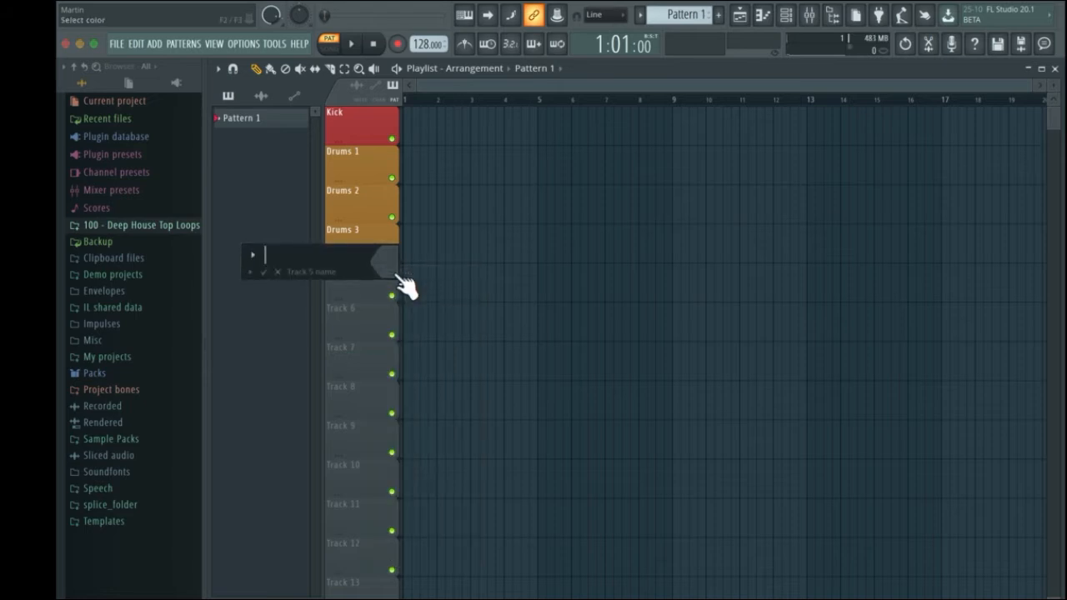
type("Synth")
left_click(389, 262)
left_click(440, 259)
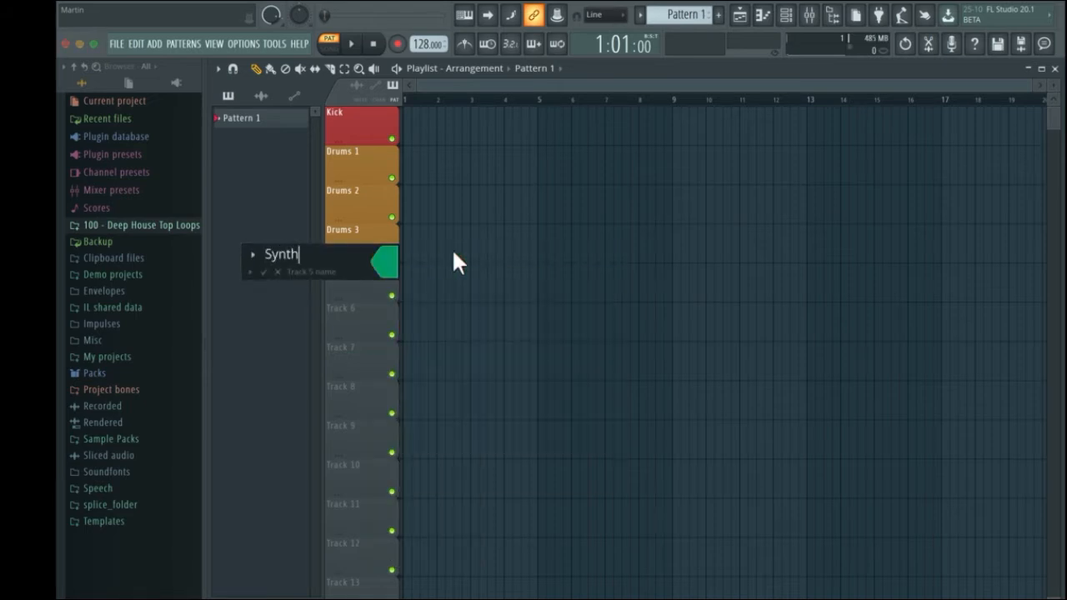
left_click(261, 271)
- Name playlist track 6 "Piano" and color it light green
right_click(364, 328)
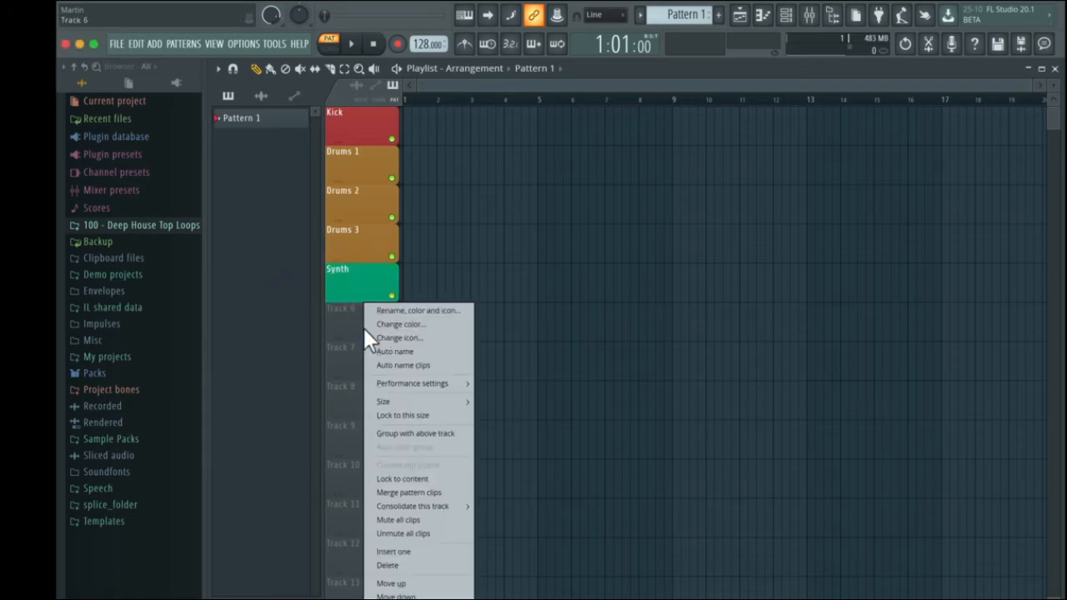
left_click(391, 309)
type("Piano")
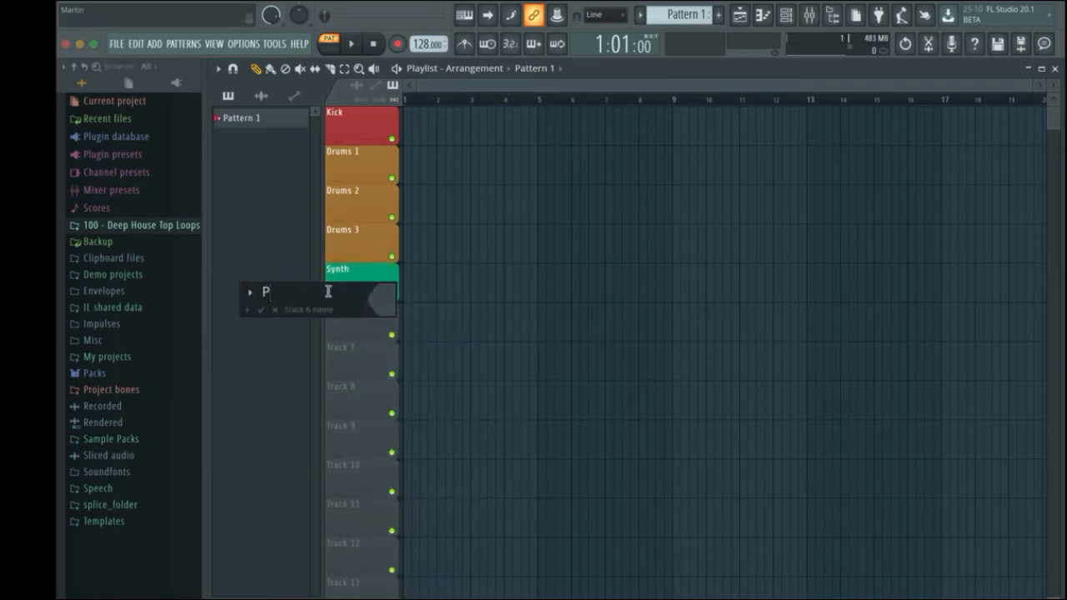
left_click(380, 301)
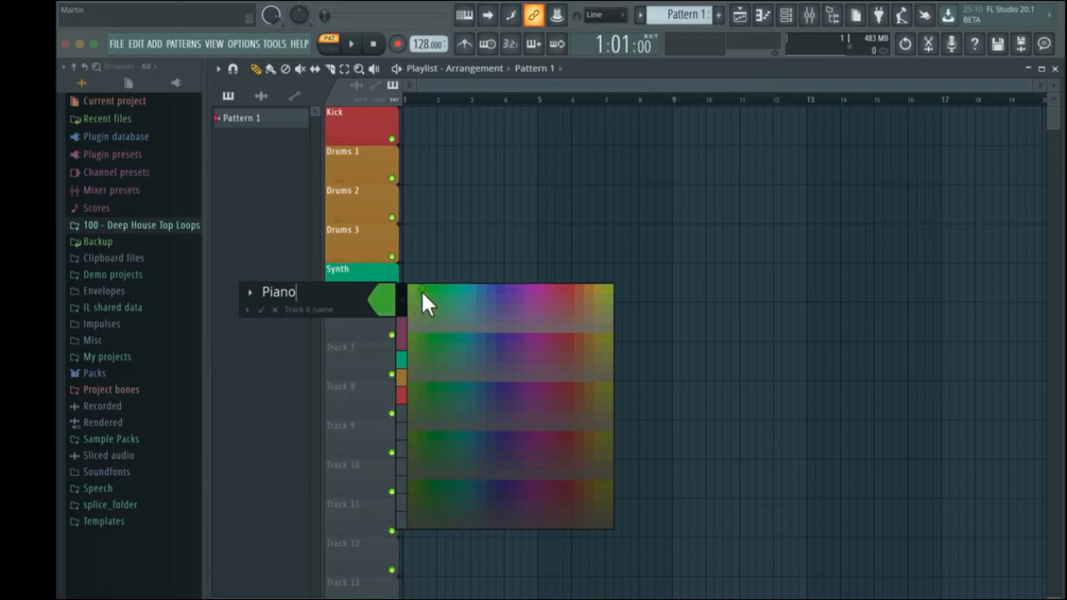
left_click(409, 286)
left_click(261, 310)
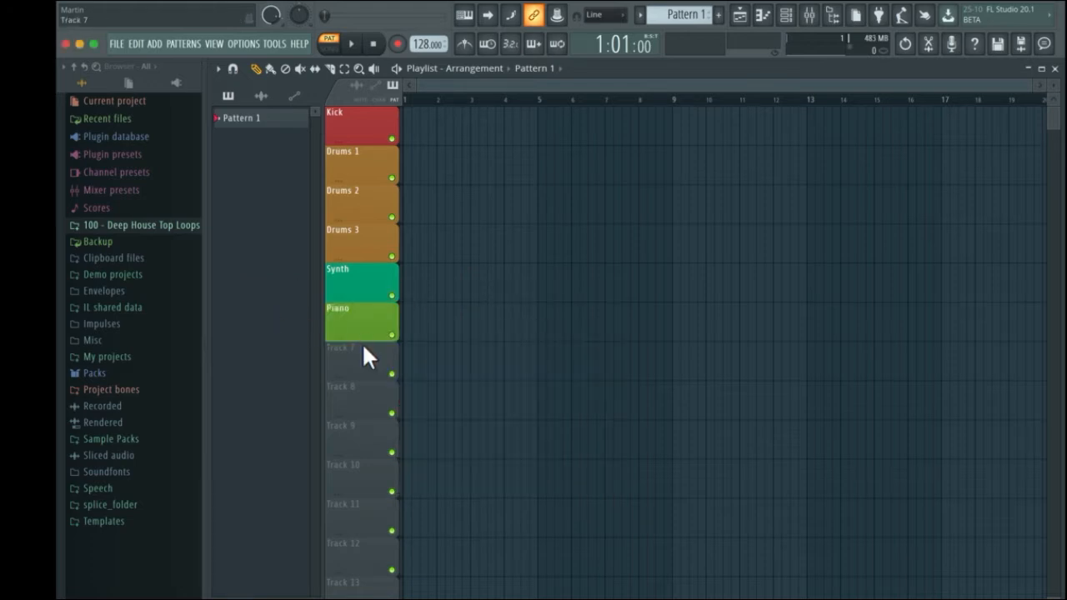
- Name playlist track 7 "Bass" and color it blue-violet
right_click(358, 353)
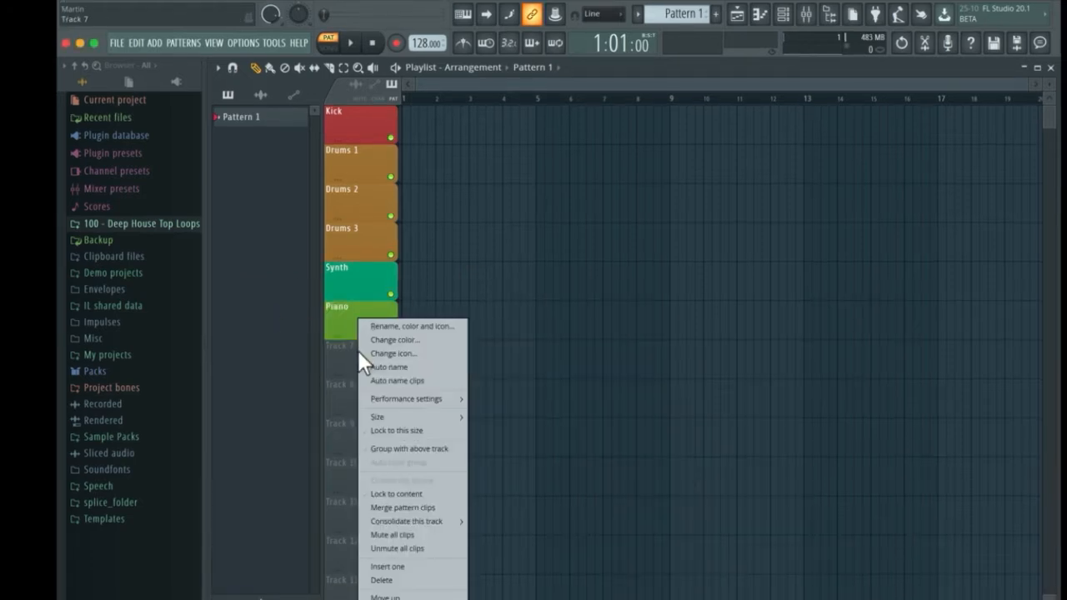
left_click(399, 326)
type("Bass")
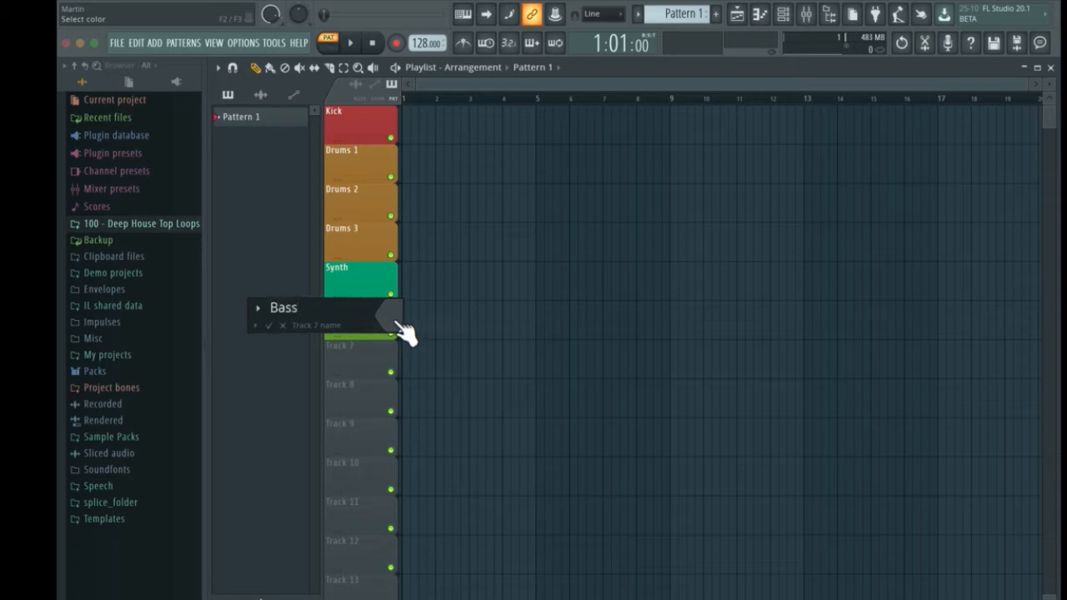
left_click(407, 330)
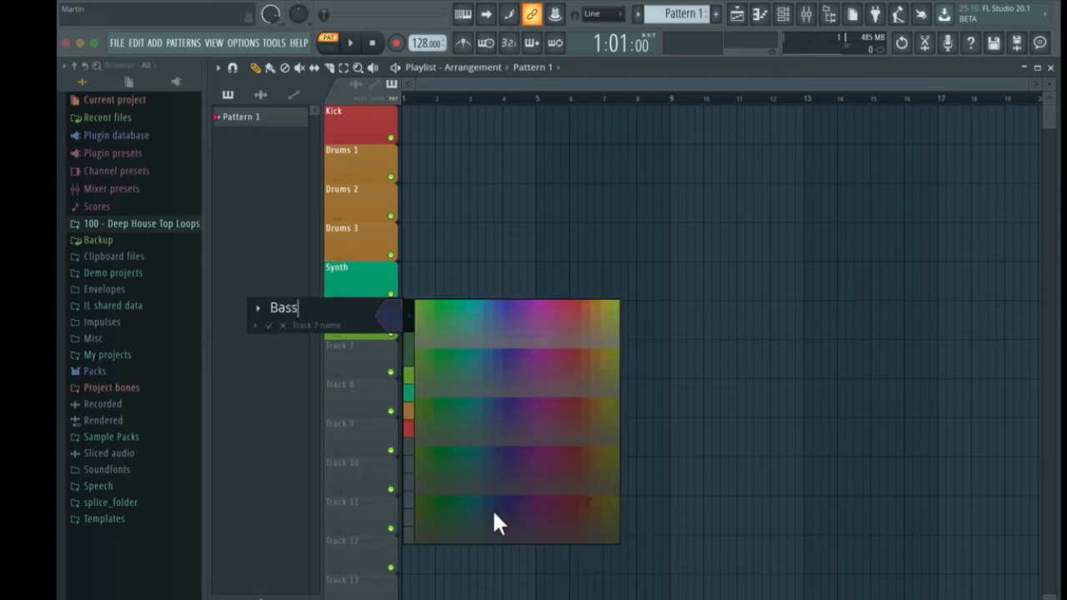
left_click(510, 310)
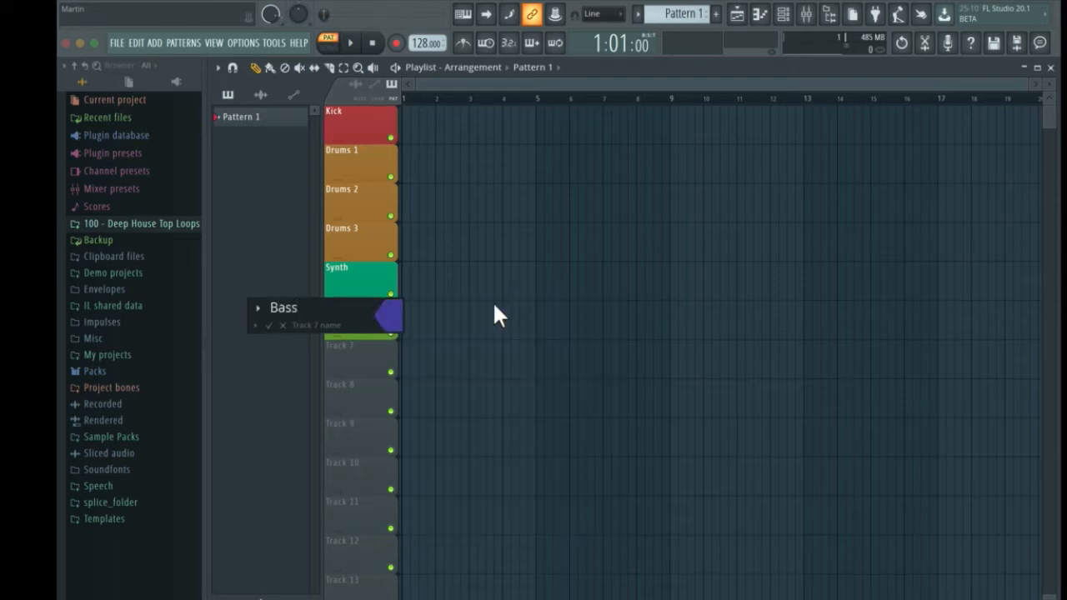
left_click(269, 325)
right_click(359, 395)
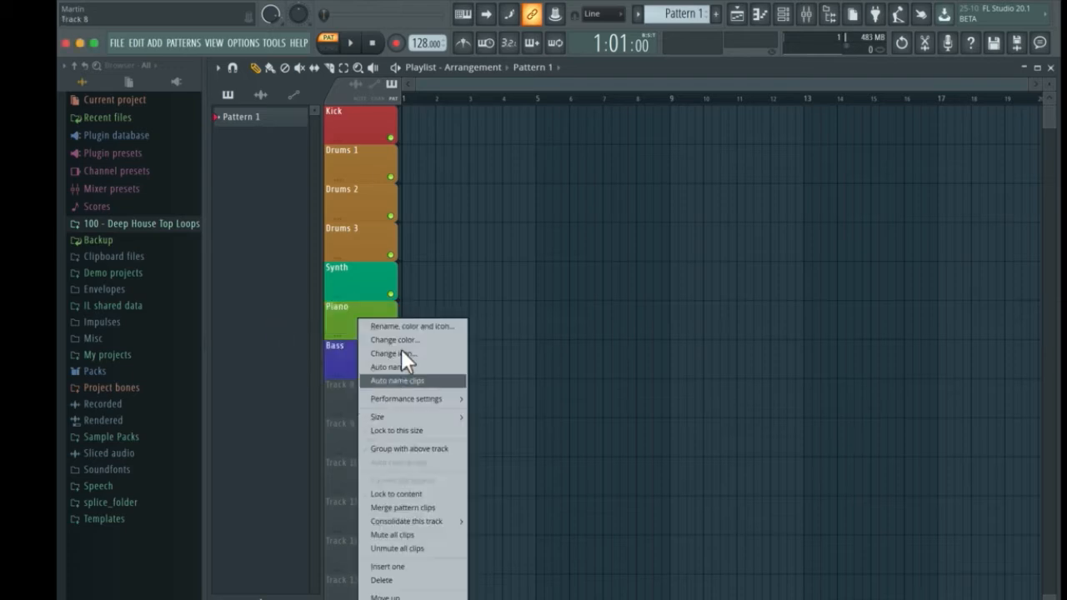
left_click(421, 328)
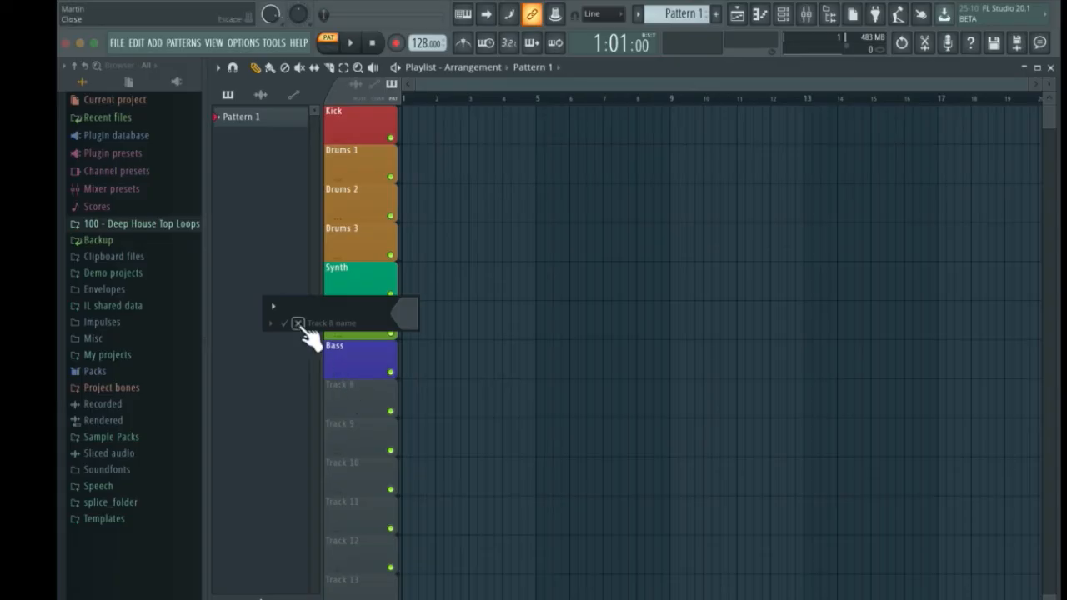
left_click(299, 324)
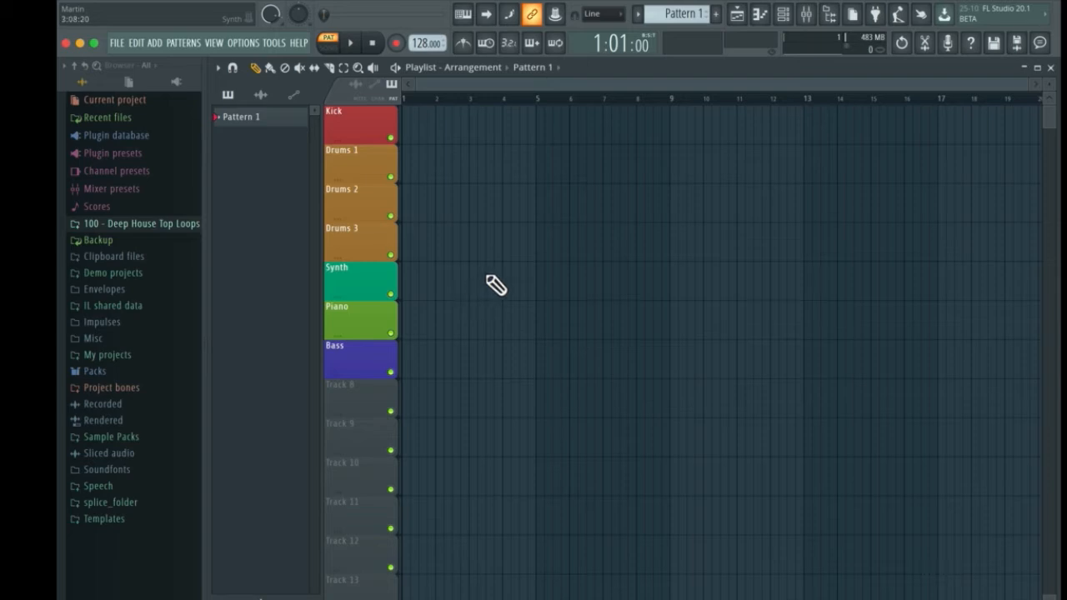
- Show the channel rack over the middle of the playlist and view the Sampler channel's settings
left_click(794, 25)
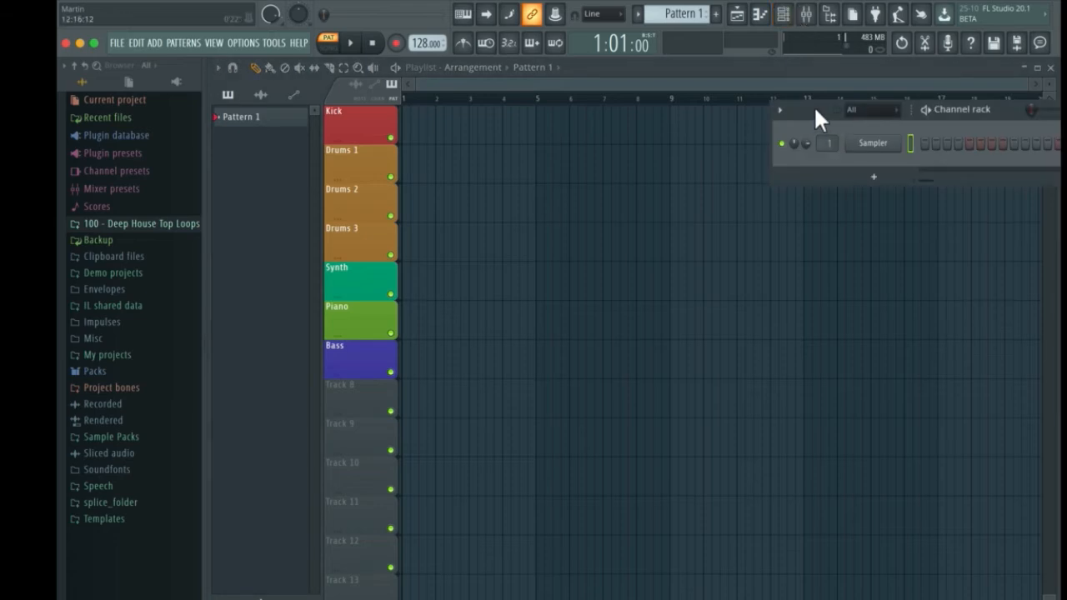
left_click_drag(815, 110, 585, 124)
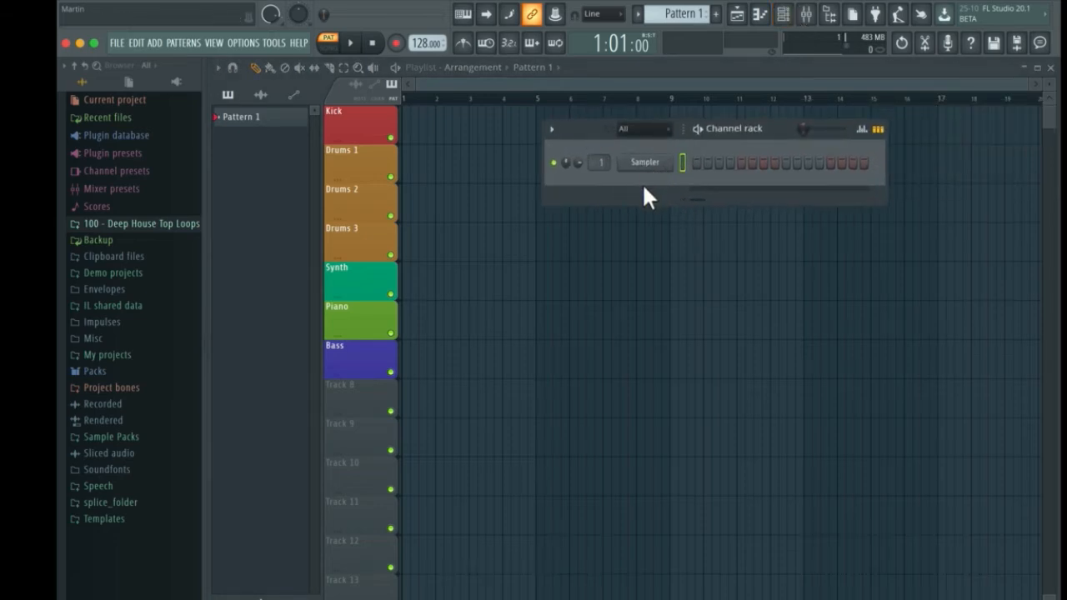
left_click(664, 169)
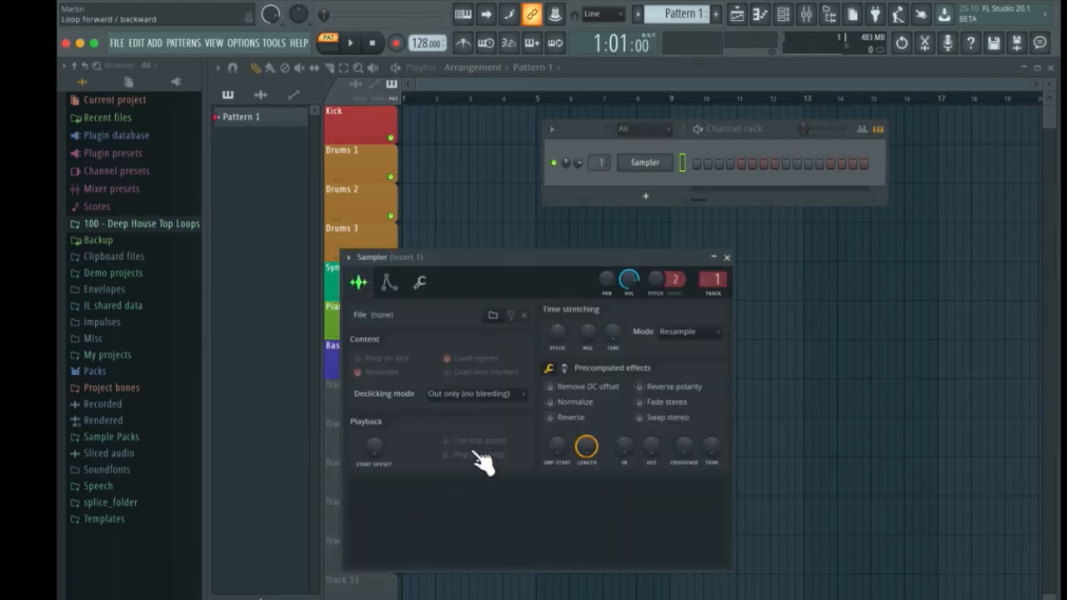
left_click(726, 257)
- Add an FL Keys instrument channel, and enable the typing keyboard as a piano to play a test note
left_click(645, 197)
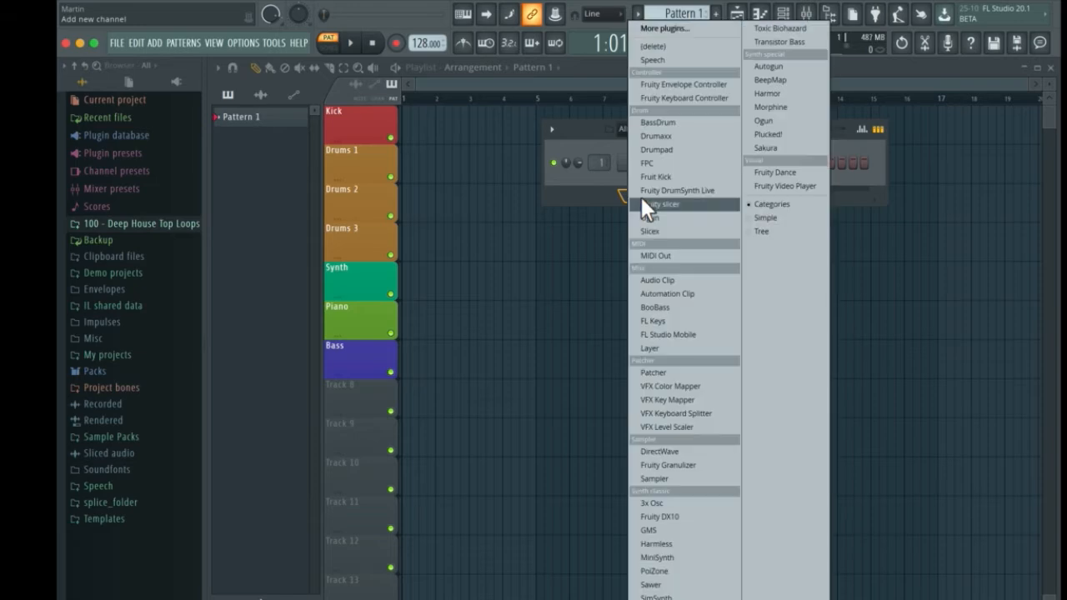
left_click(652, 320)
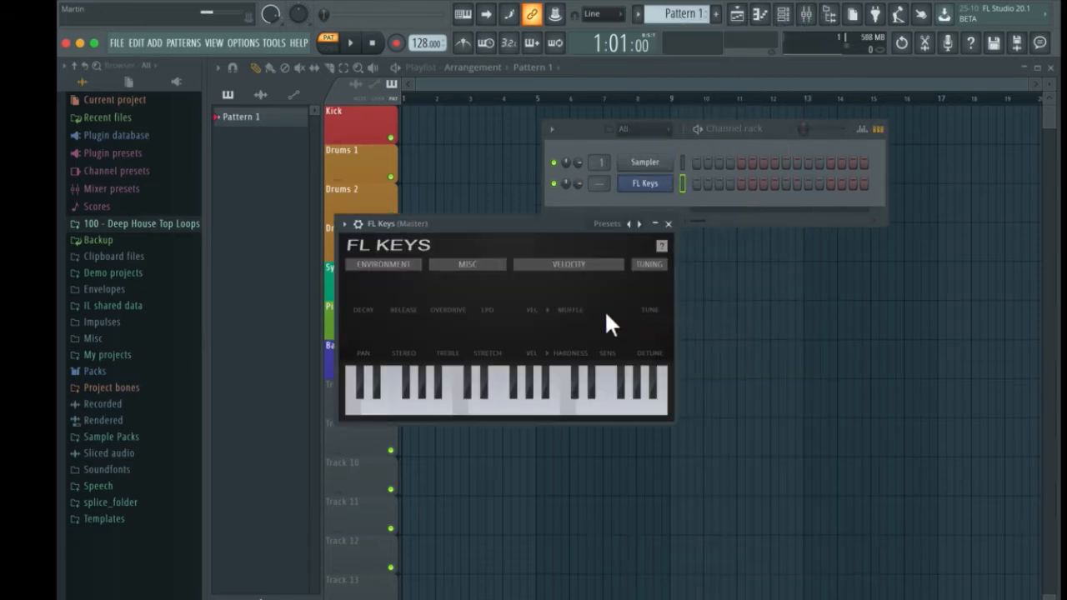
left_click(462, 14)
key("d")
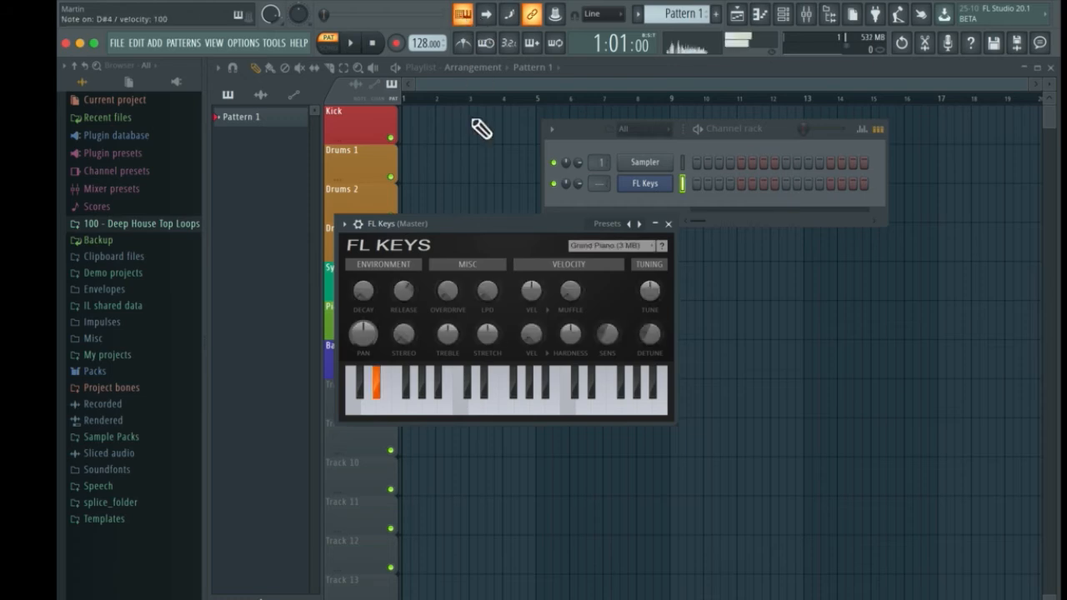
- Play a few more test notes on the FL Keys instrument and close its window
key("l")
key("j")
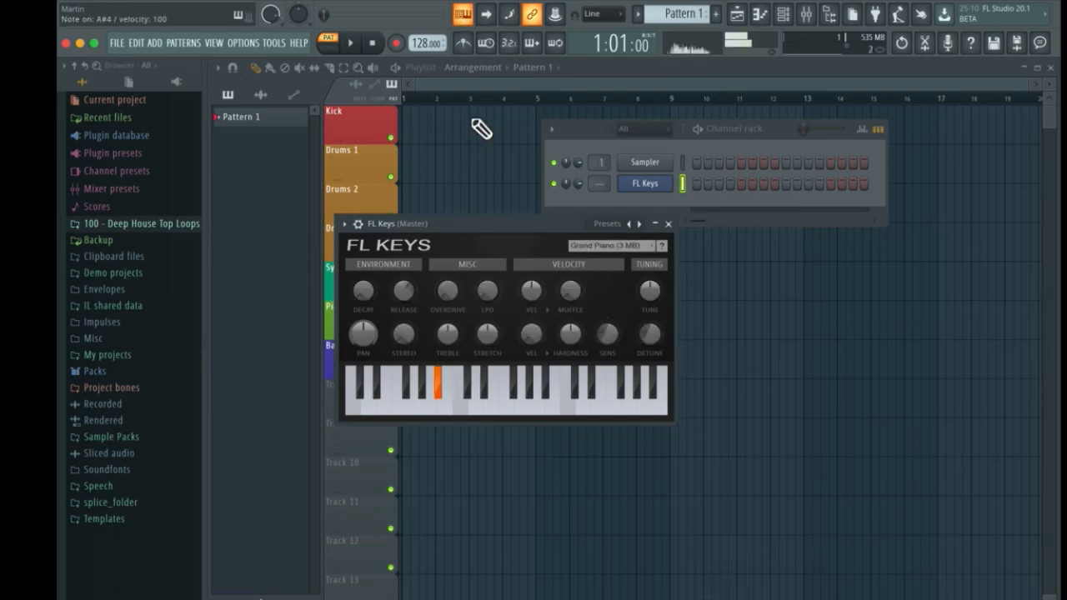
left_click(670, 222)
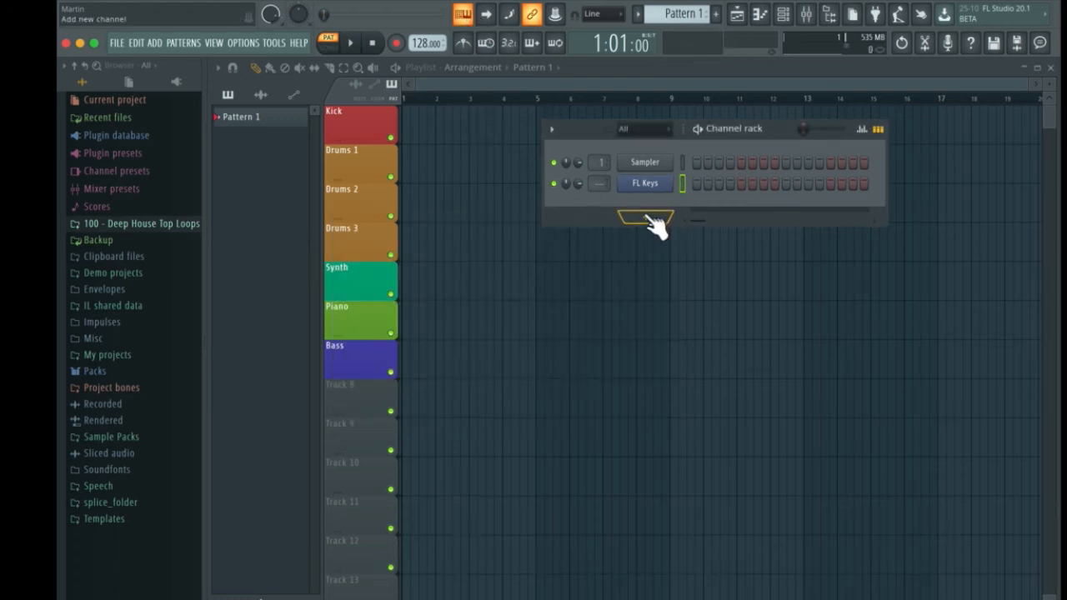
- Add a 3x Osc instrument channel and move its window down over the playlist, clear of the first channels
left_click(647, 217)
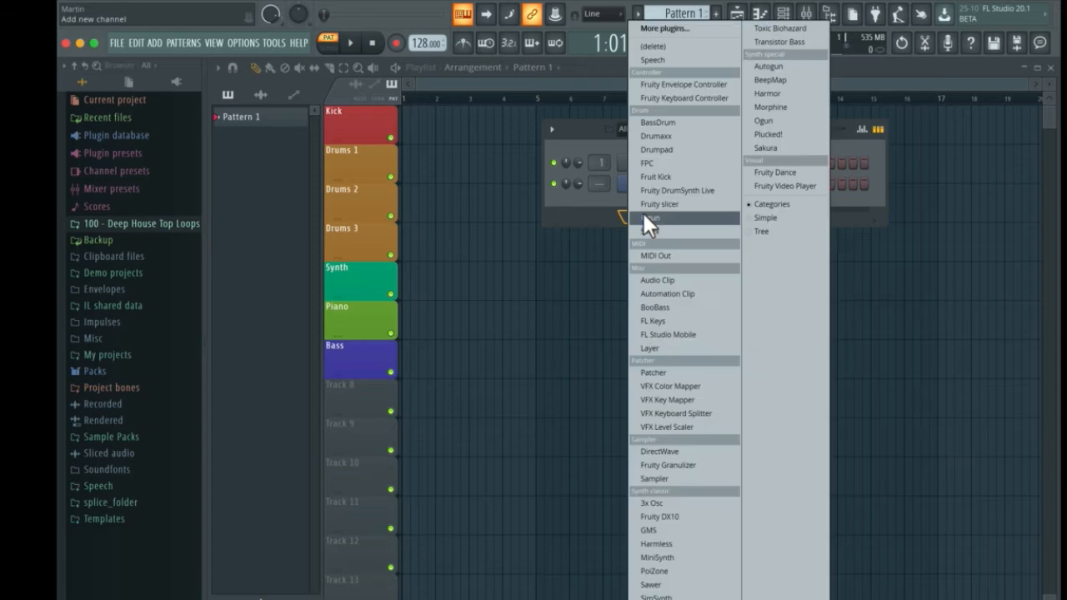
left_click(648, 504)
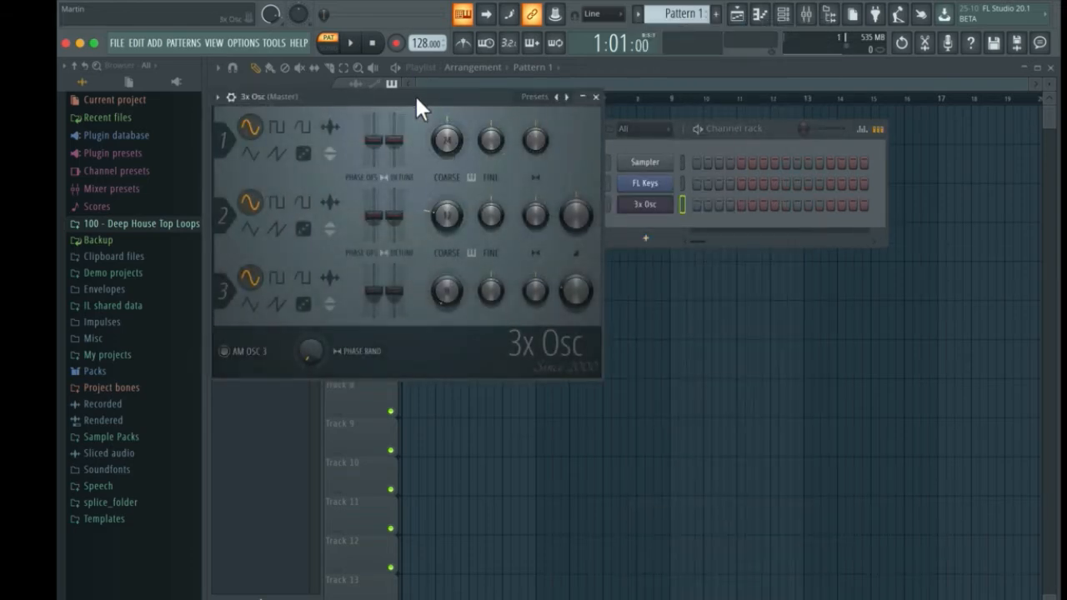
left_click_drag(416, 97, 526, 206)
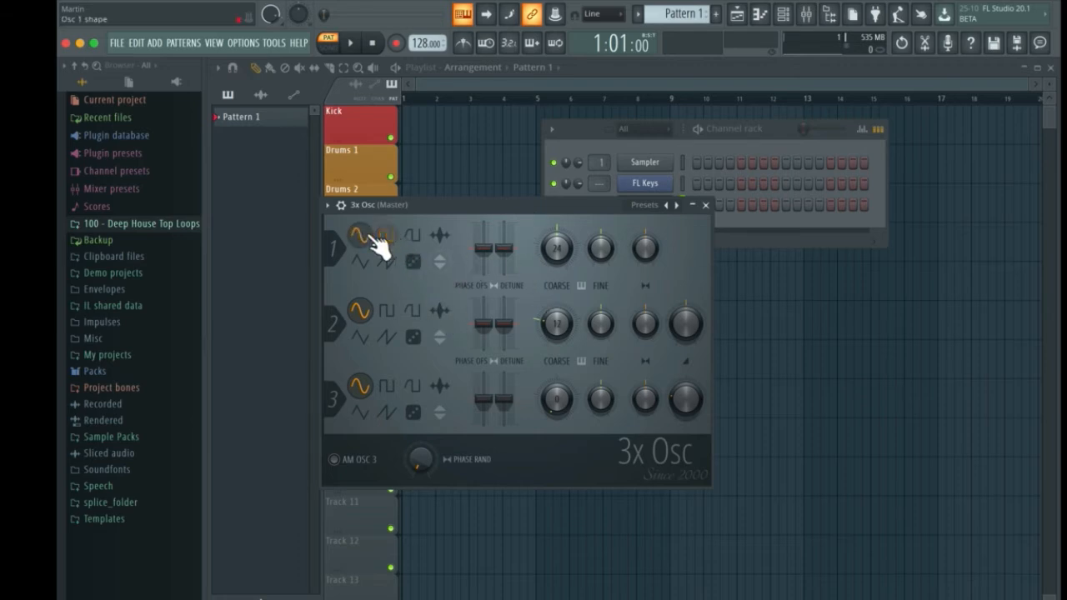
- Examine the 3x Osc's oscillator shapes and its preset options, and close the instrument window
left_click(385, 312)
left_click(359, 310)
left_click(646, 205)
left_click(645, 202)
left_click(644, 200)
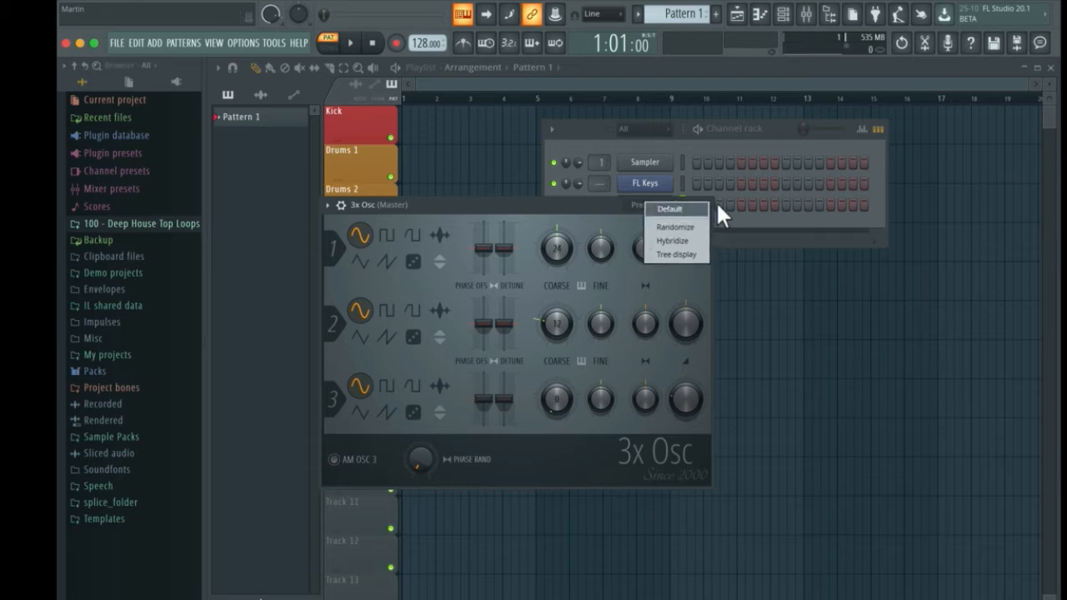
left_click(718, 201)
left_click(706, 204)
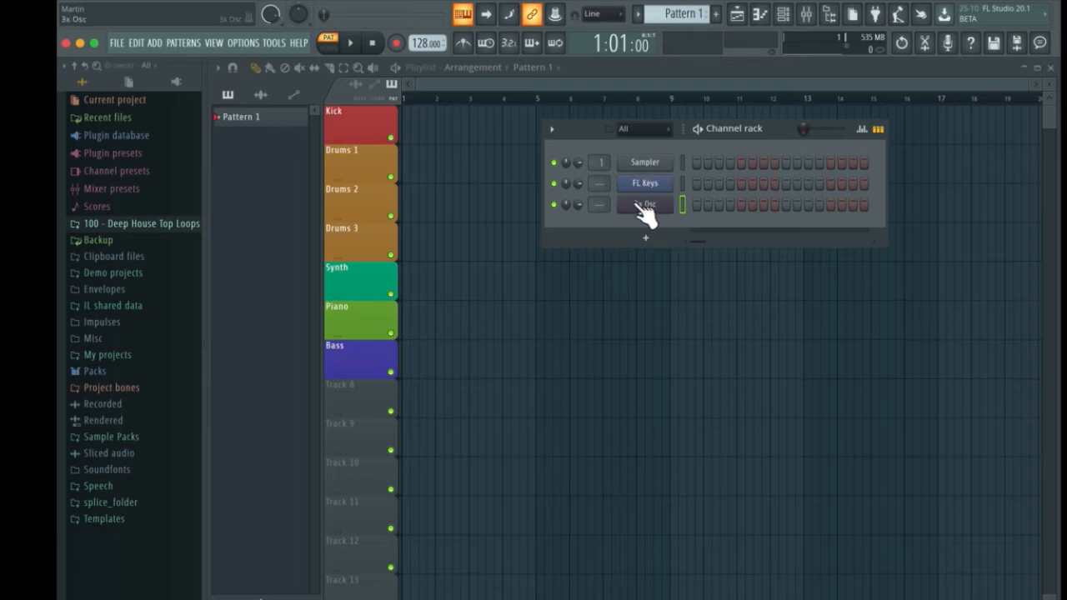
- Reposition the channel rack slightly and open the piano roll for the FL Keys channel
left_click_drag(576, 124, 562, 132)
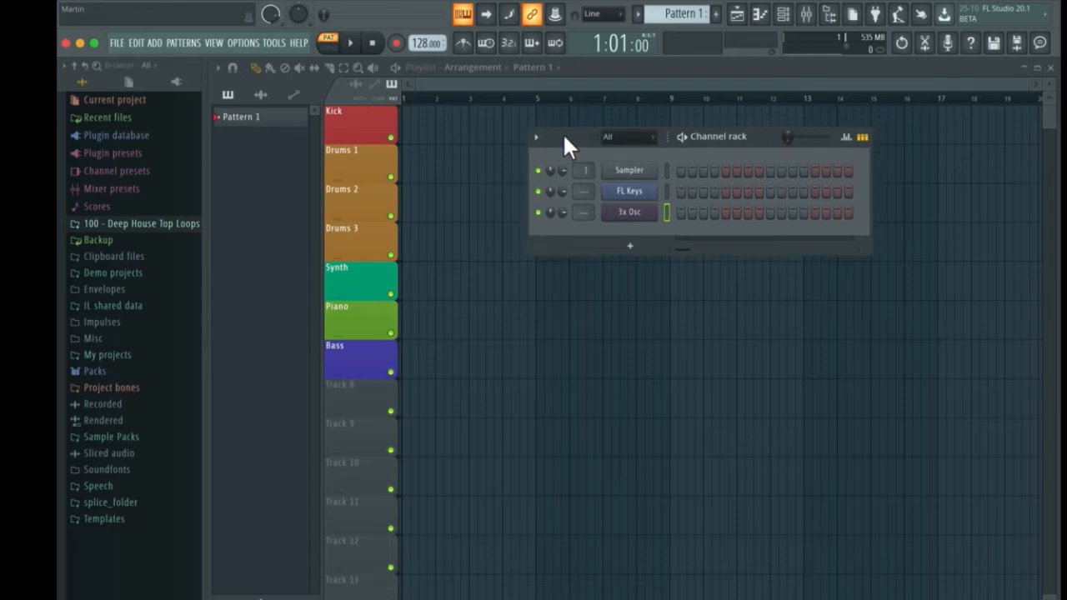
right_click(631, 190)
left_click(672, 187)
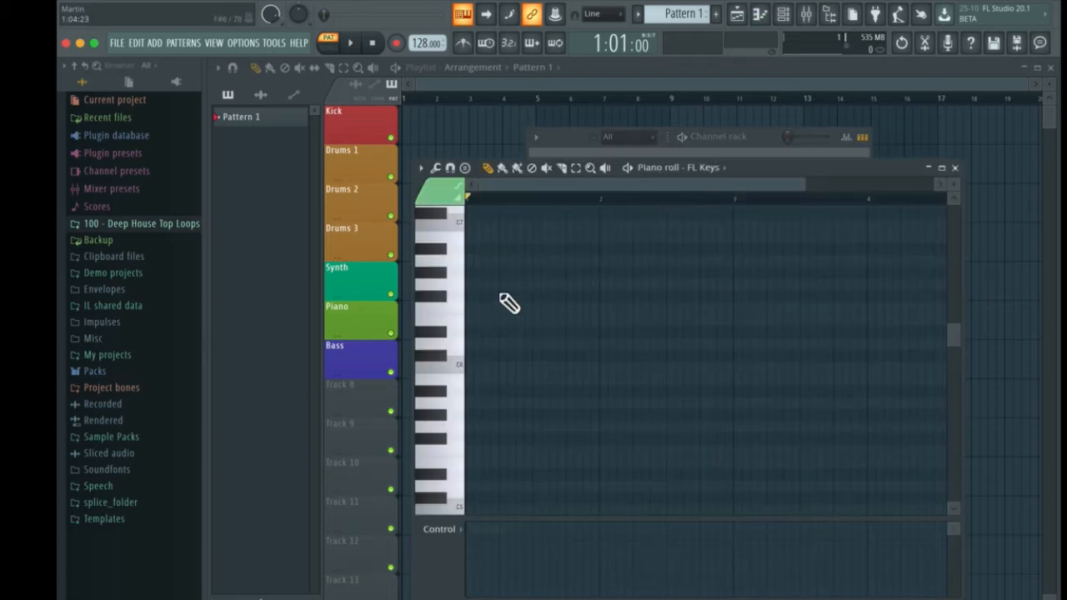
- Place a stacked chord of C6, D6 and E6 on the first beat of bar 1 and play it back
left_click(472, 368)
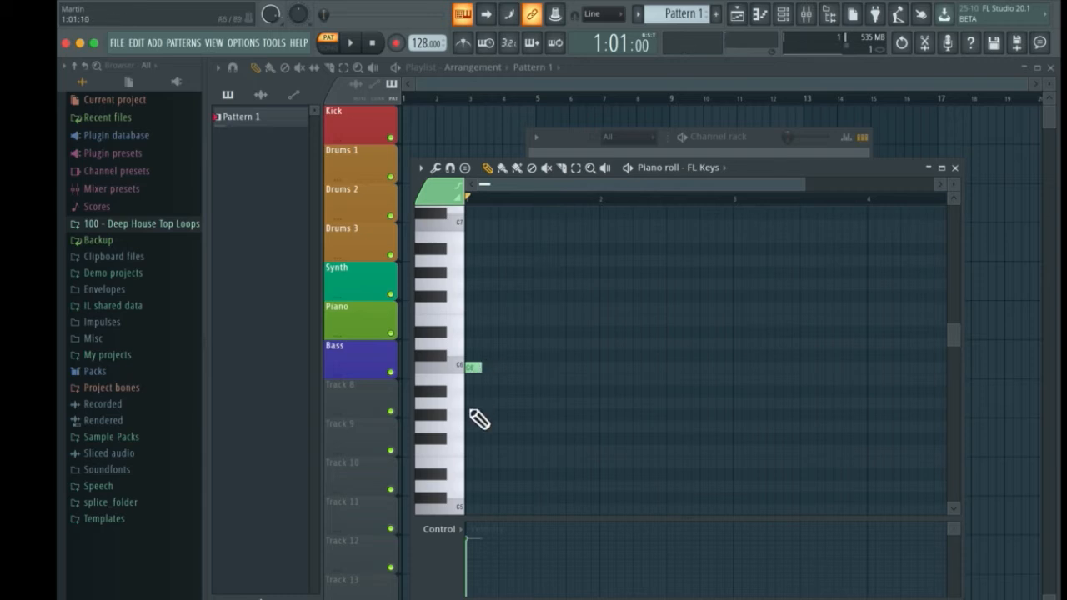
left_click(473, 439)
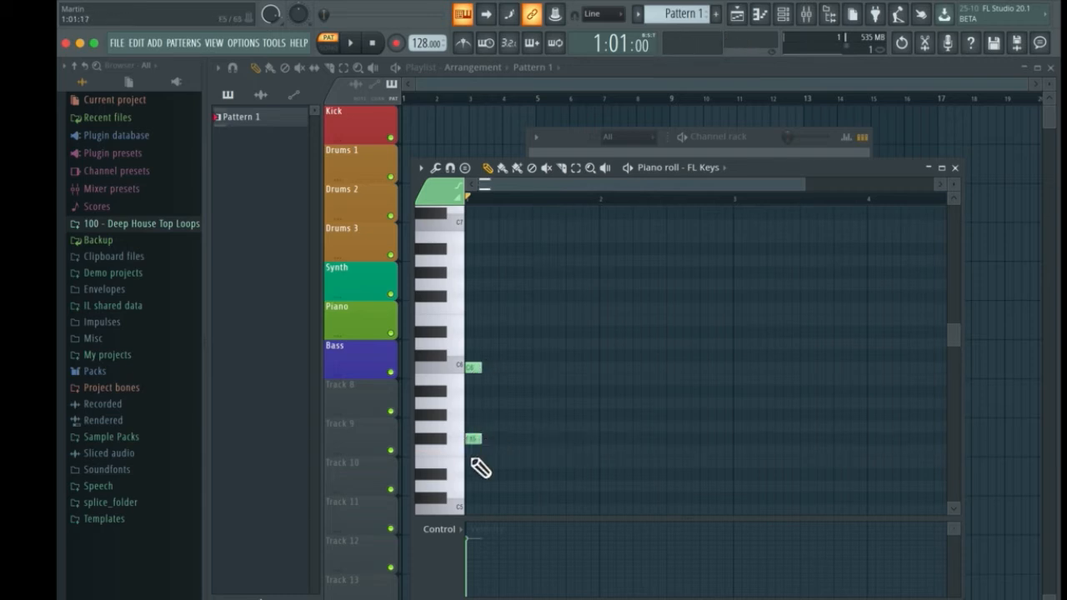
left_click(472, 474)
left_click_drag(476, 441, 474, 344)
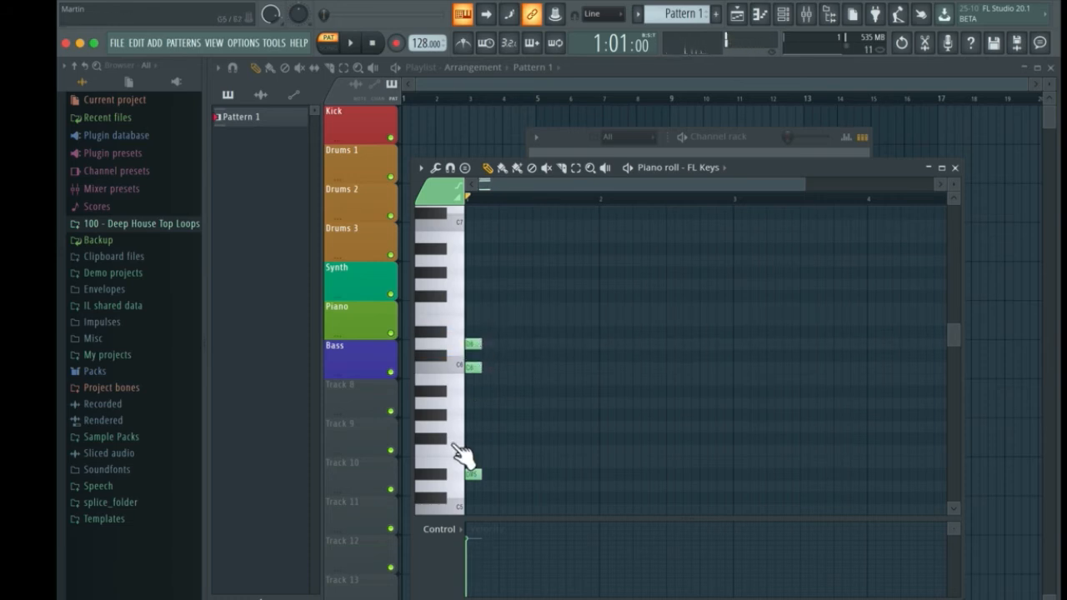
left_click_drag(476, 475, 477, 360)
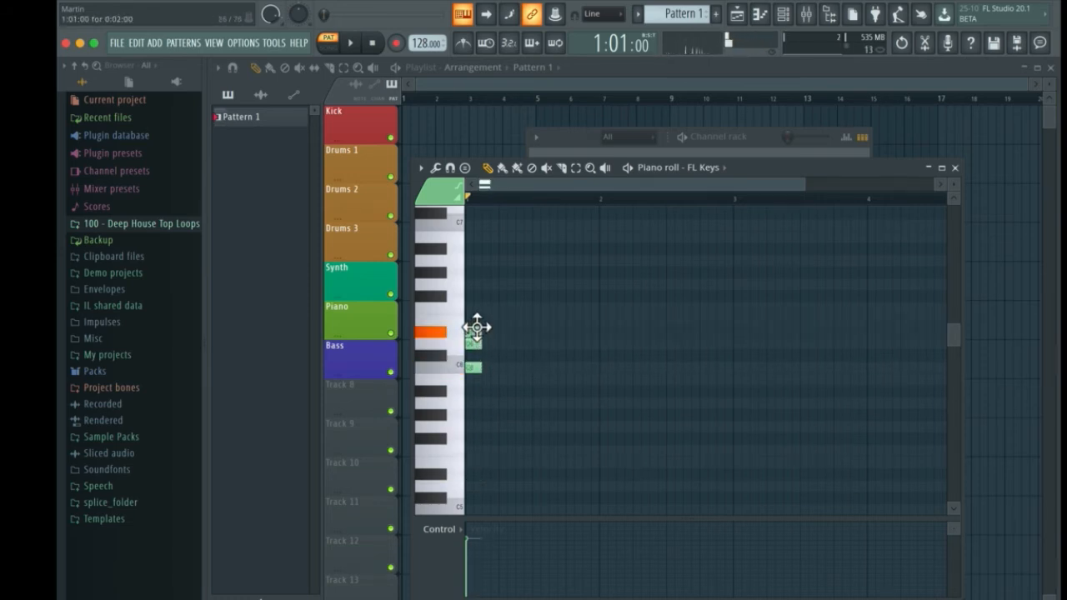
left_click(477, 320)
key("space")
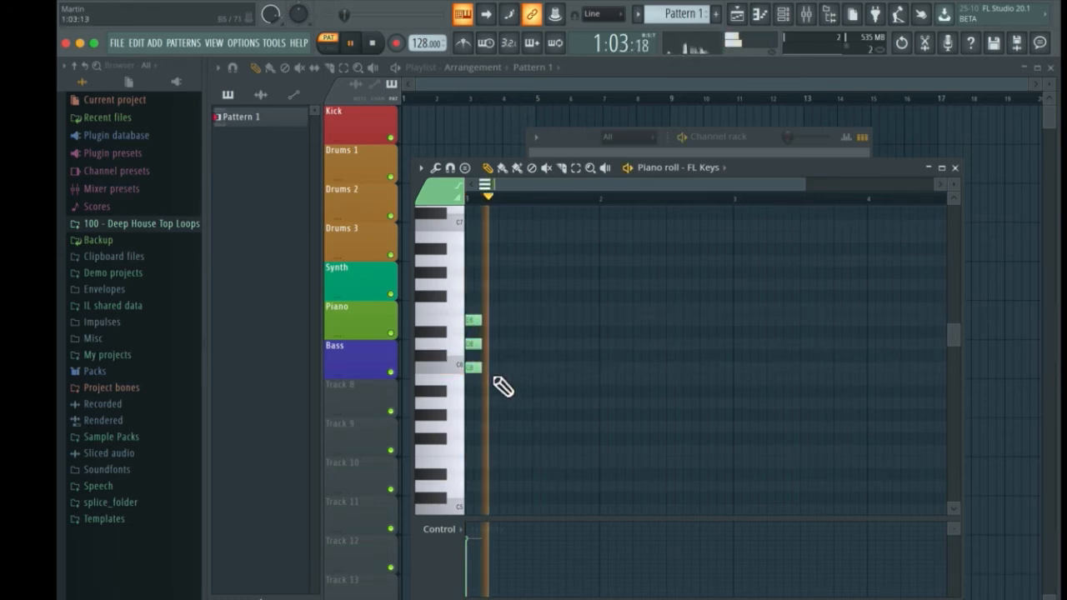
key("space")
- Repeat the C6, D6 and E6 chord on beats 2 and 3 of bar 1 and play the pattern
left_click(507, 319)
left_click(506, 344)
left_click(507, 367)
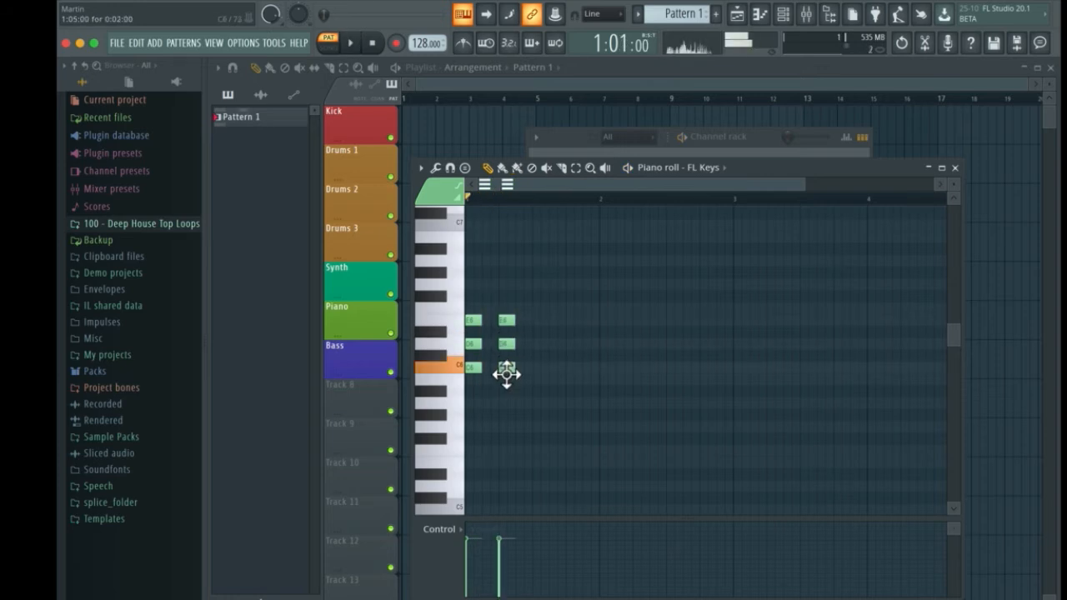
left_click(540, 319)
left_click(540, 343)
left_click(540, 366)
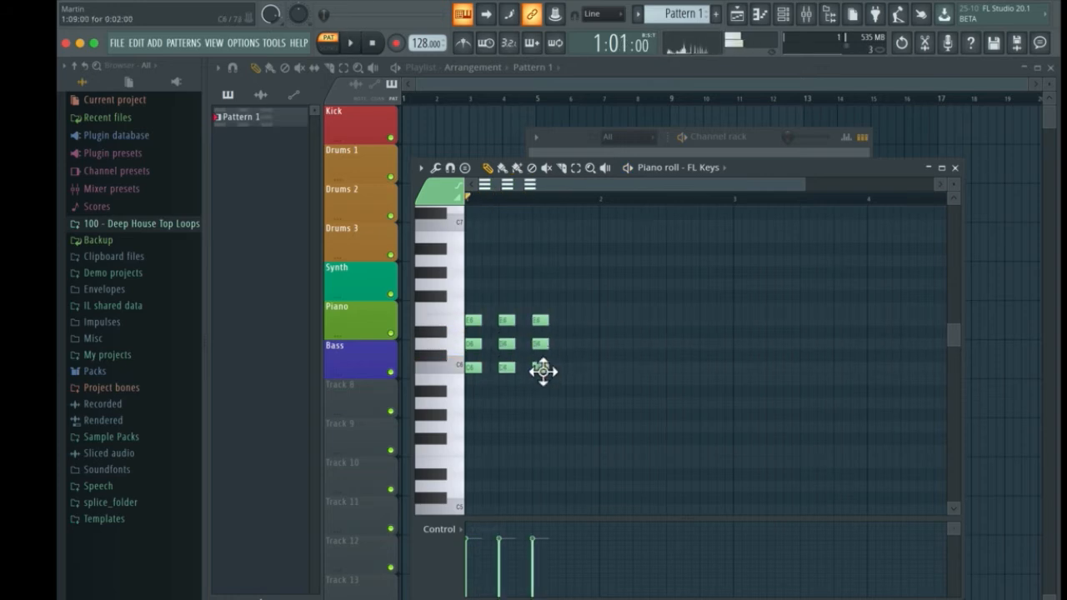
key("space")
key("space")
key("space")
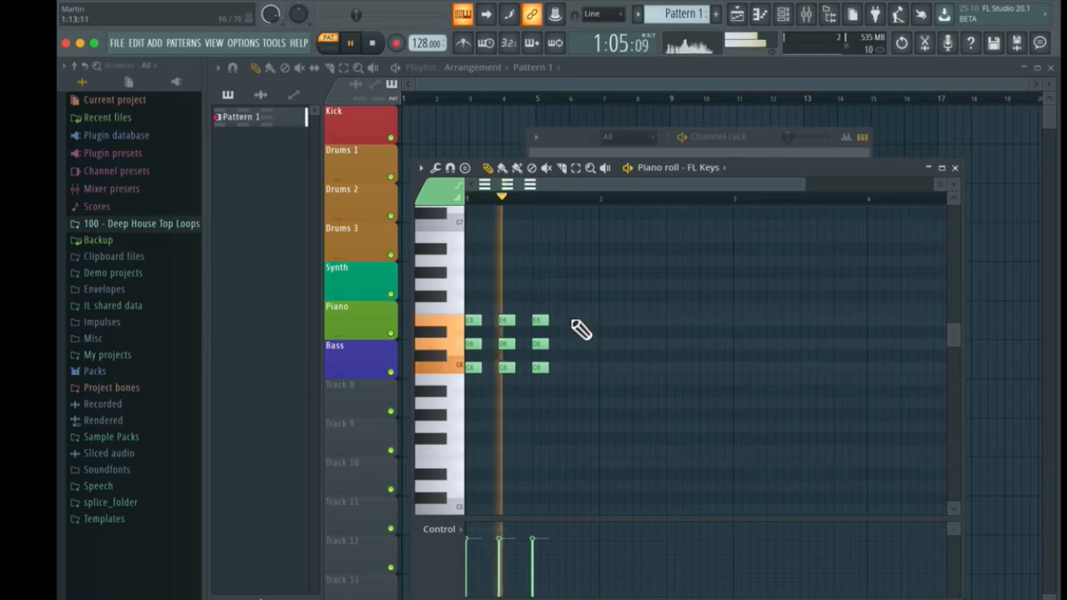
key("space")
- Add a chord of C6, D6 and F6 on beat 4 of bar 1 and play the pattern
left_click(573, 297)
mouse_move(575, 320)
left_mouse_down()
mouse_move(578, 310)
mouse_move(578, 323)
left_mouse_up()
left_click(573, 344)
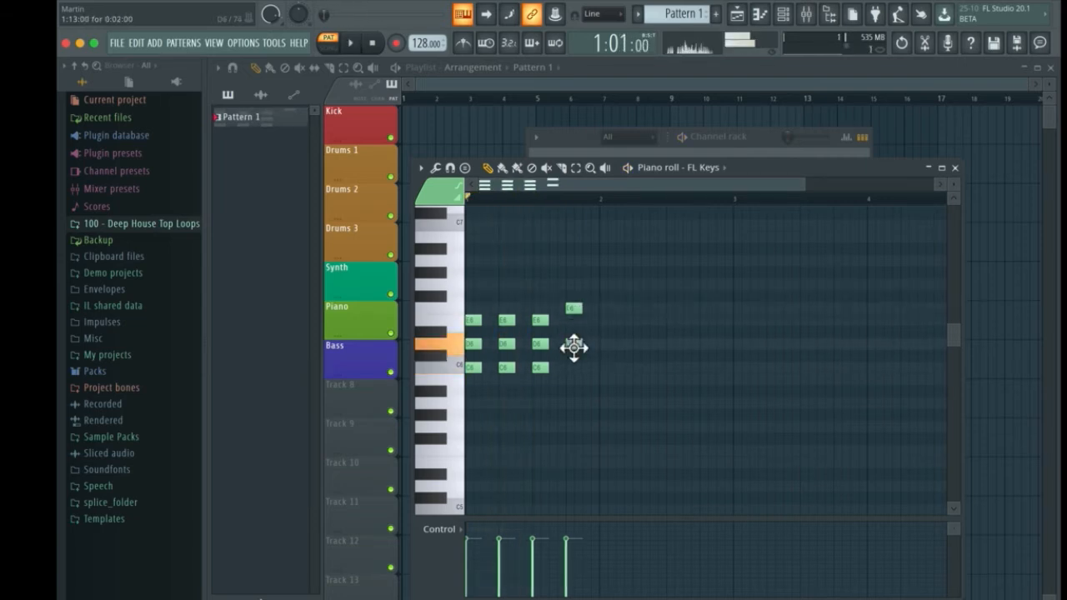
left_click(574, 366)
key("space")
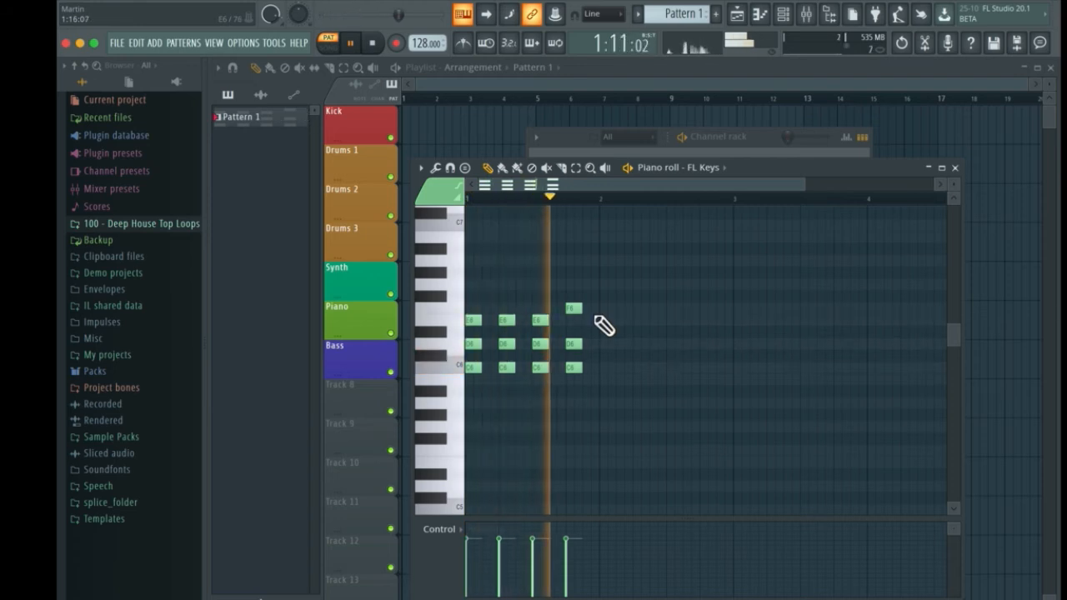
key("space")
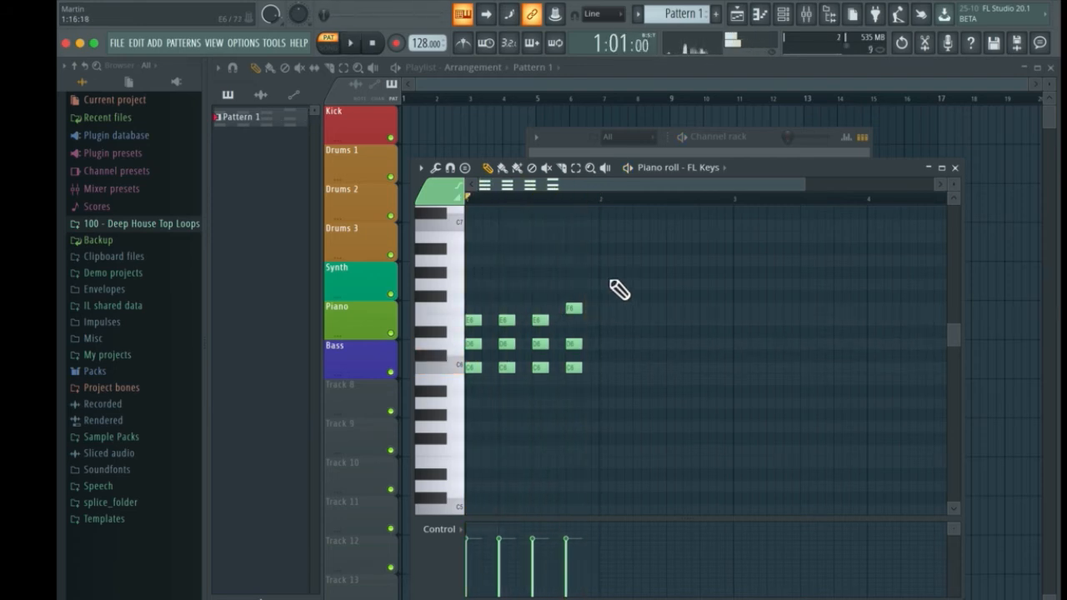
- Close the piano roll and place a Pattern 1 clip at bar 1 on the Piano playlist track
left_click(955, 168)
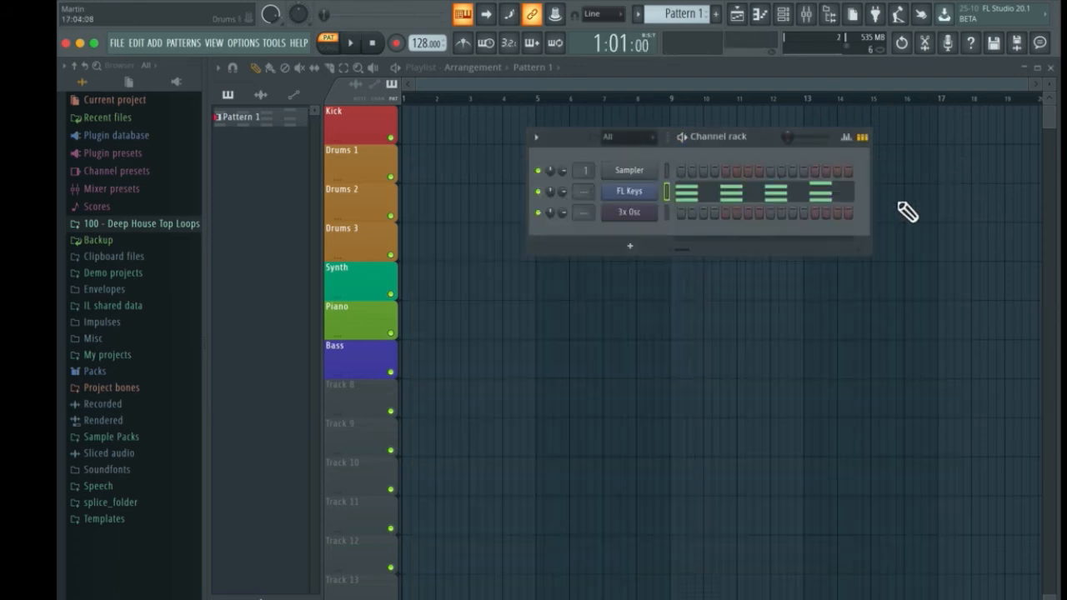
left_click(417, 320)
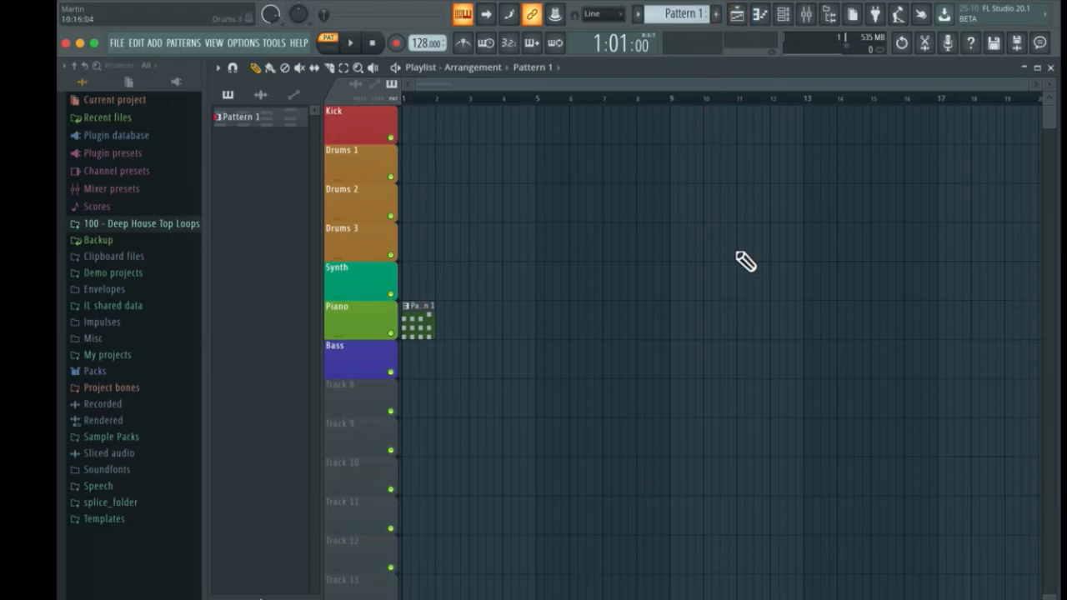
- Show the mixer below the channel rack with the playlist track names still visible, and select mixer Insert 1
left_click(806, 14)
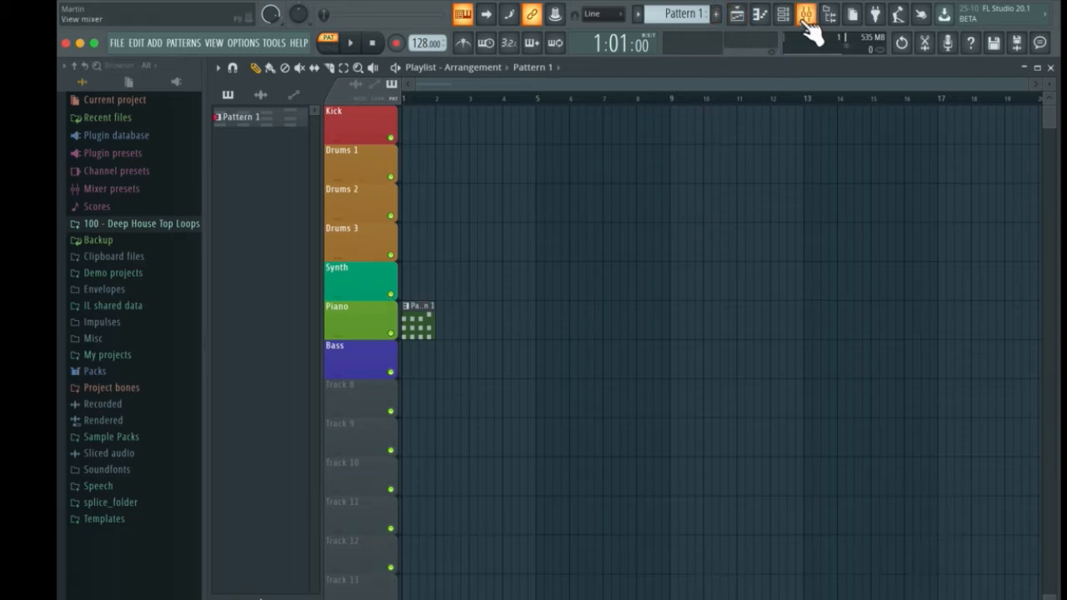
left_click_drag(793, 335, 417, 280)
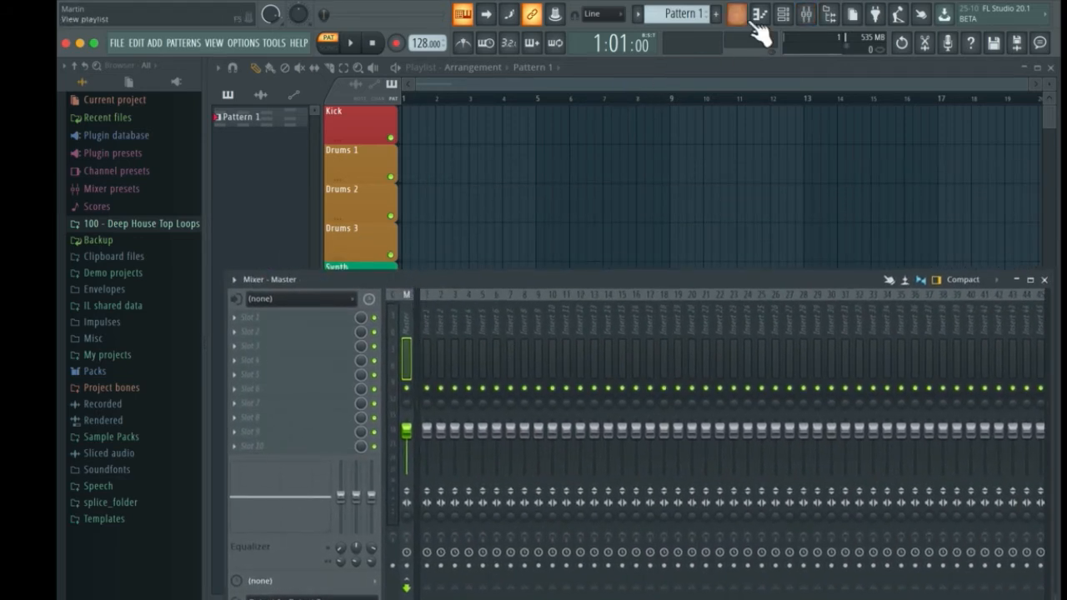
left_click(785, 18)
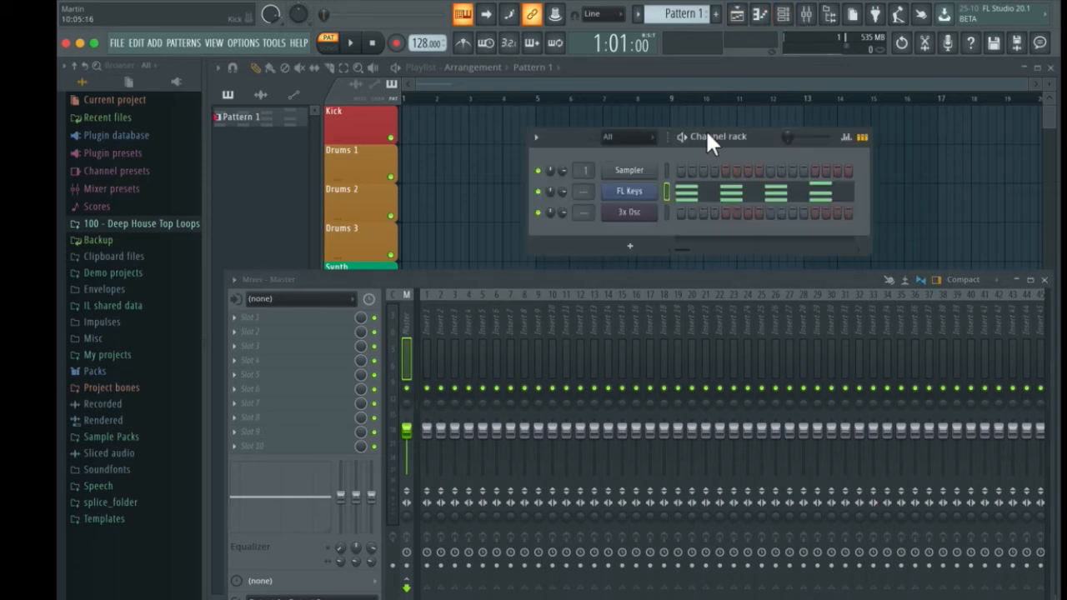
left_click_drag(578, 135, 636, 135)
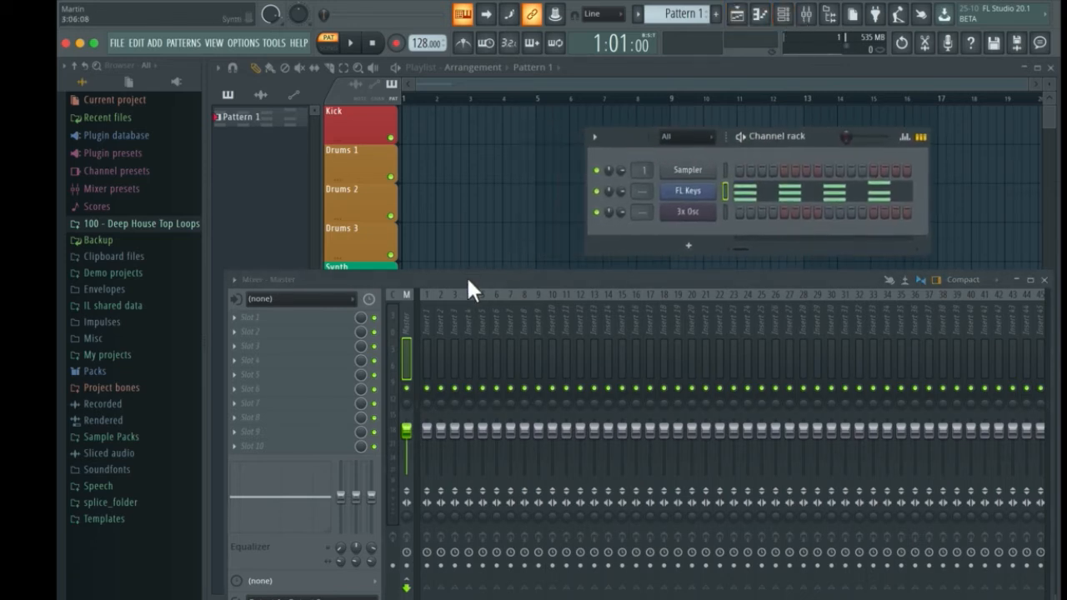
left_click_drag(466, 278, 699, 294)
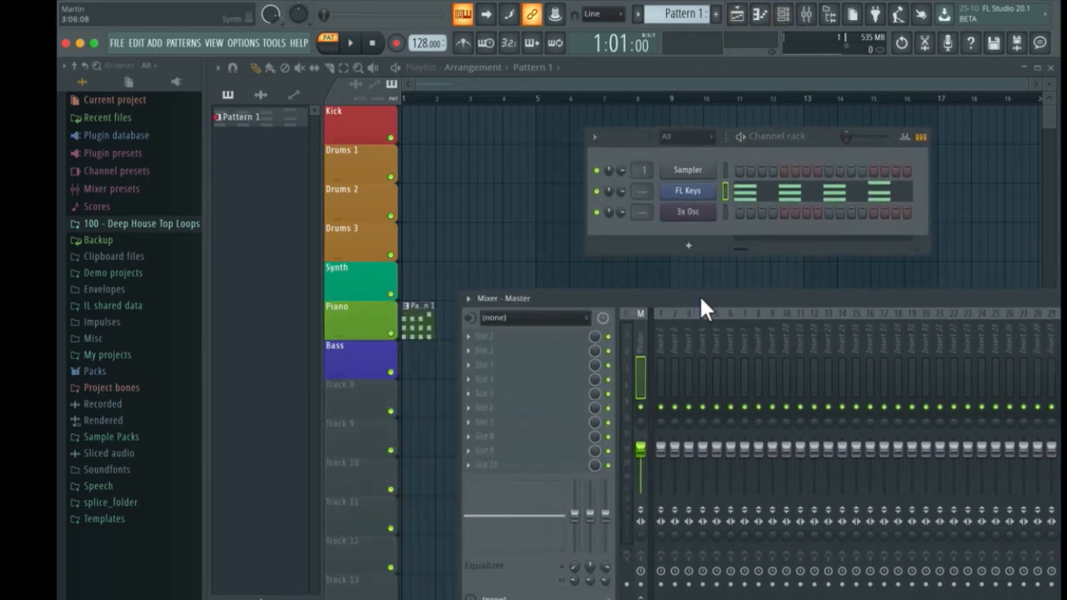
left_click(662, 319)
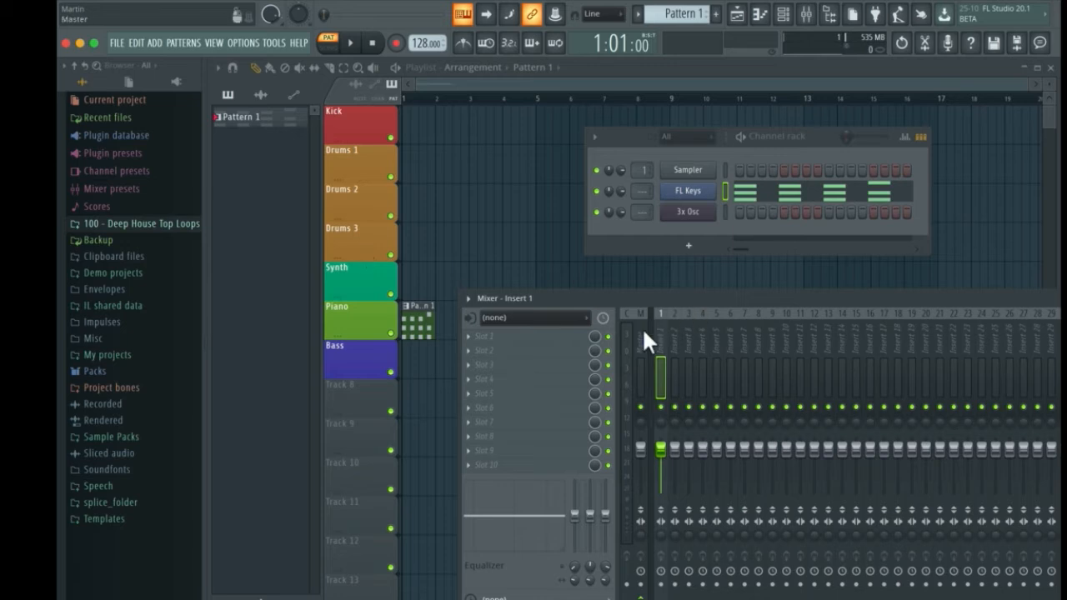
left_click_drag(720, 297, 658, 275)
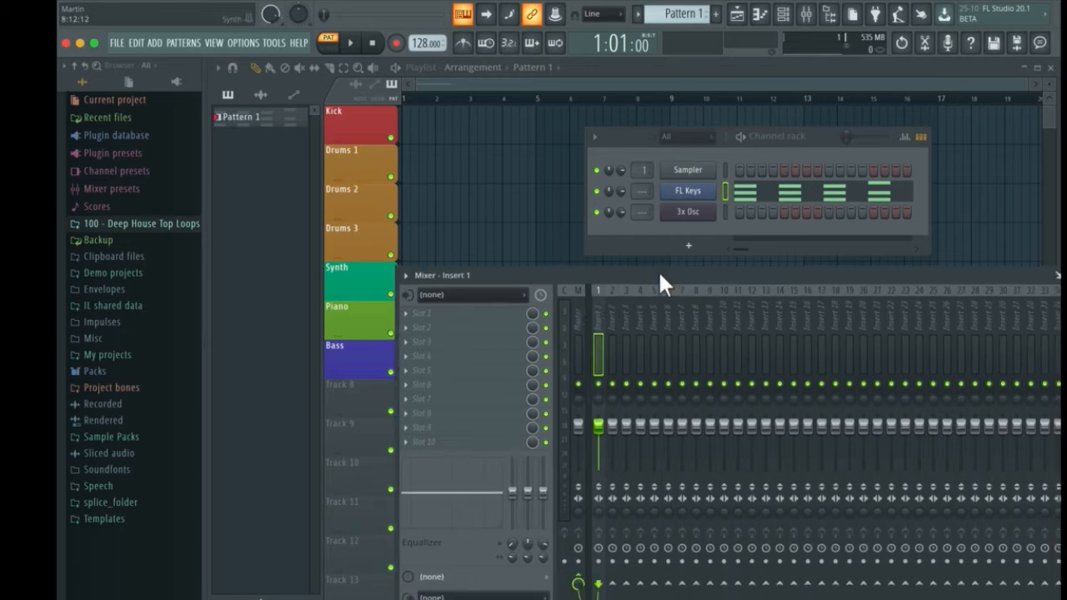
- Name mixer Insert 1 "Kick" and color it red
right_click(598, 310)
left_click(626, 300)
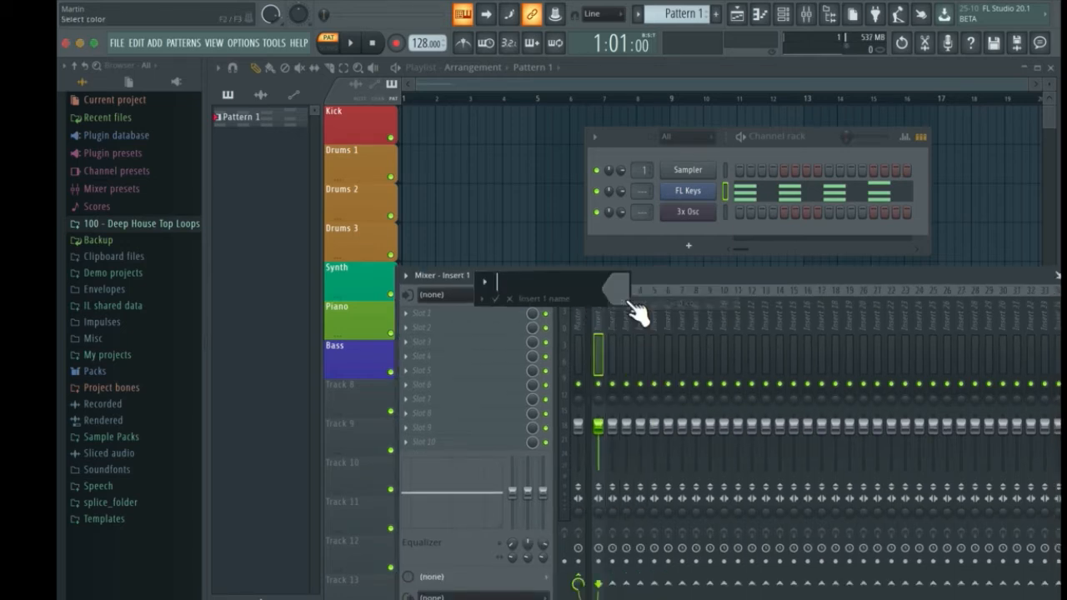
type("Kick")
left_click(626, 291)
left_click(800, 283)
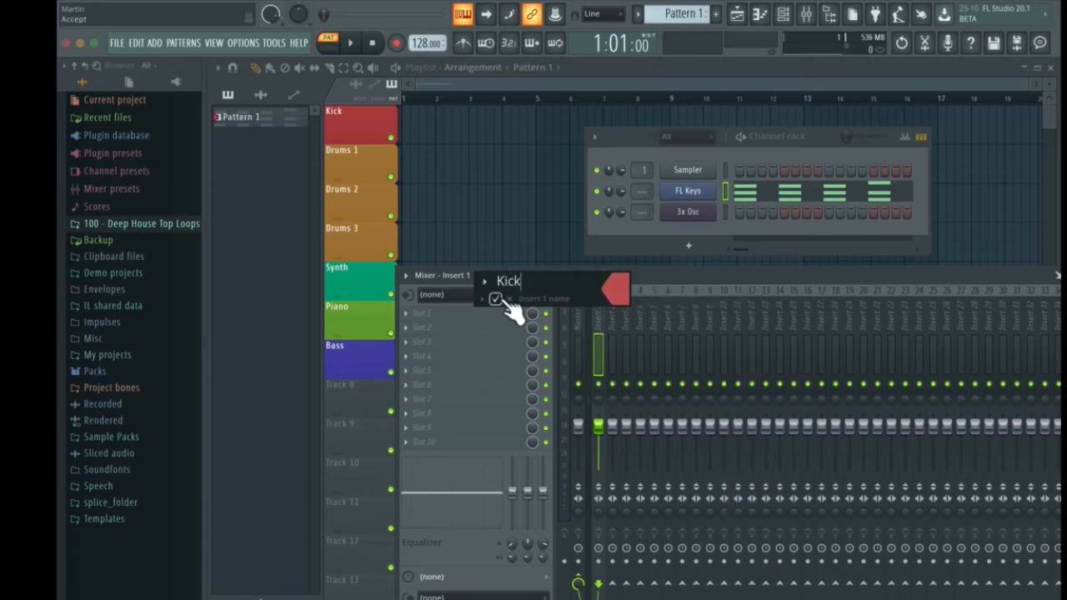
left_click(497, 298)
- Name mixer Insert 2 "Drums" and color it orange
left_click(612, 288)
right_click(612, 288)
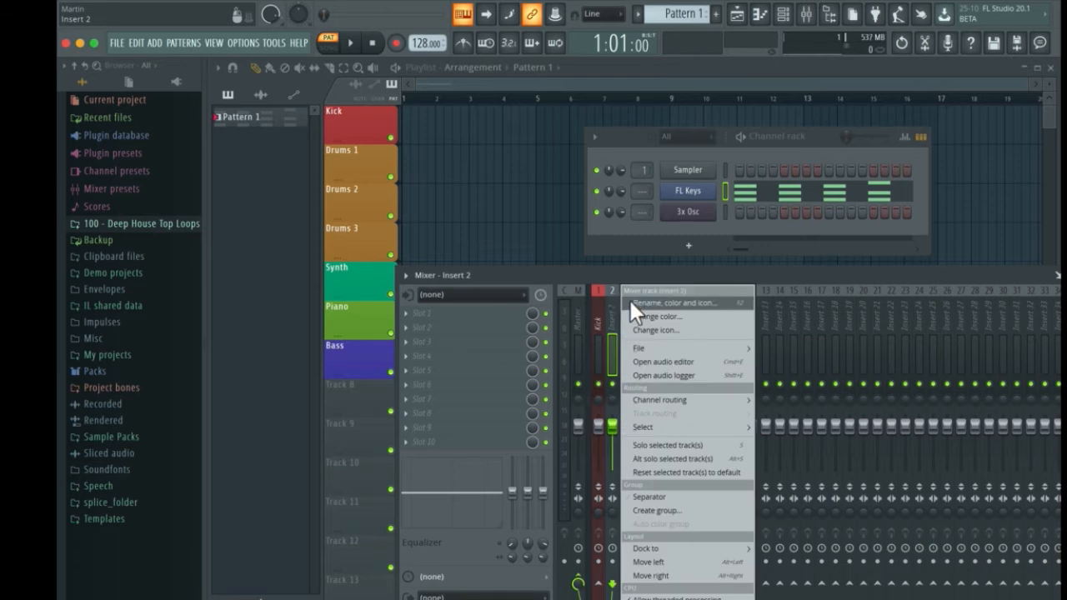
left_click(630, 300)
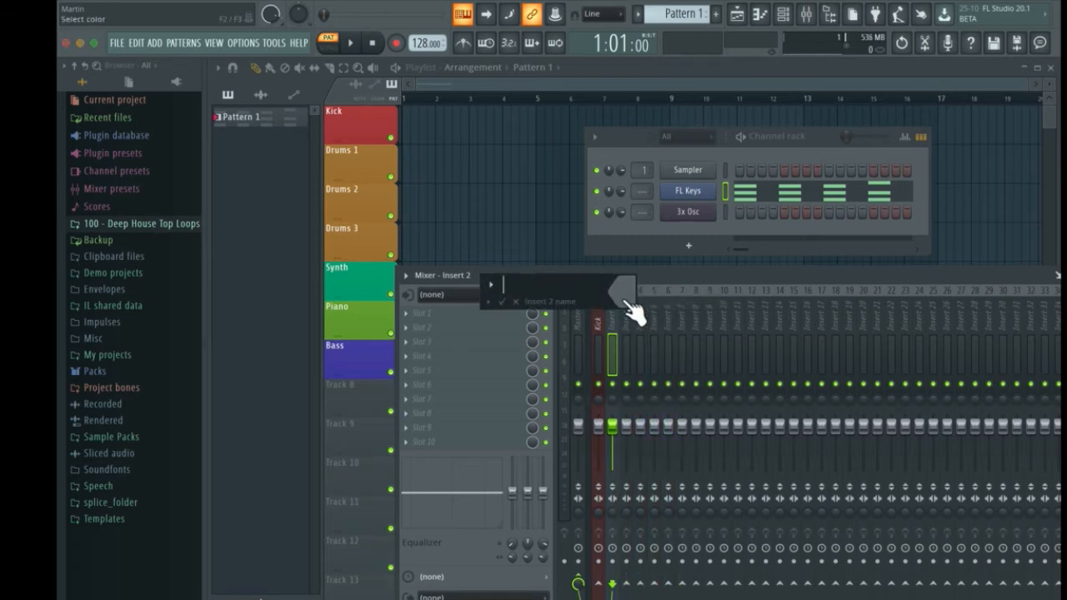
type("Drums")
left_click(627, 301)
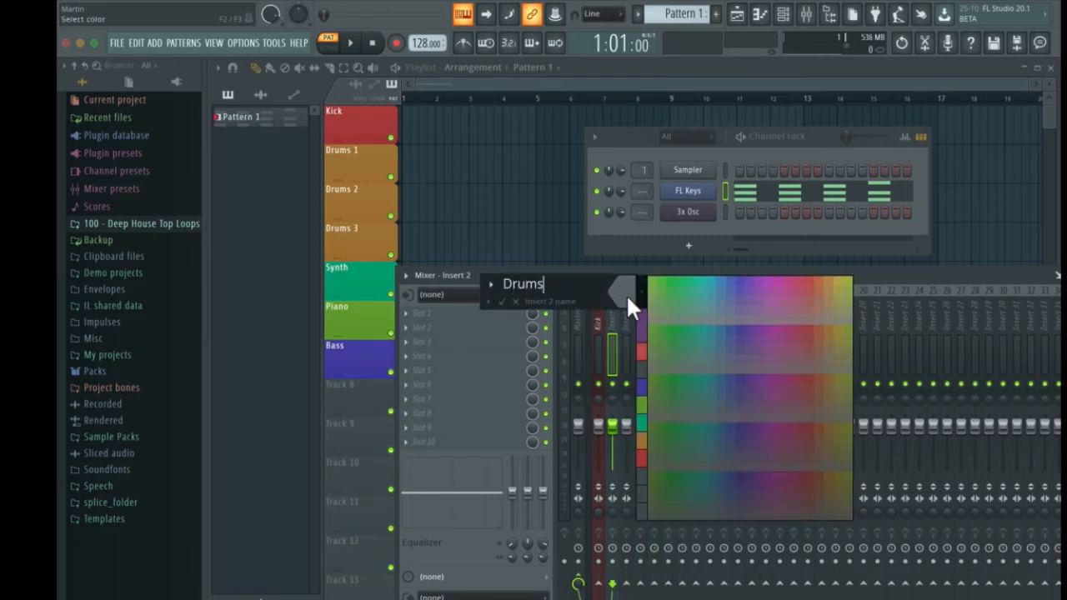
left_click(827, 283)
left_click(502, 302)
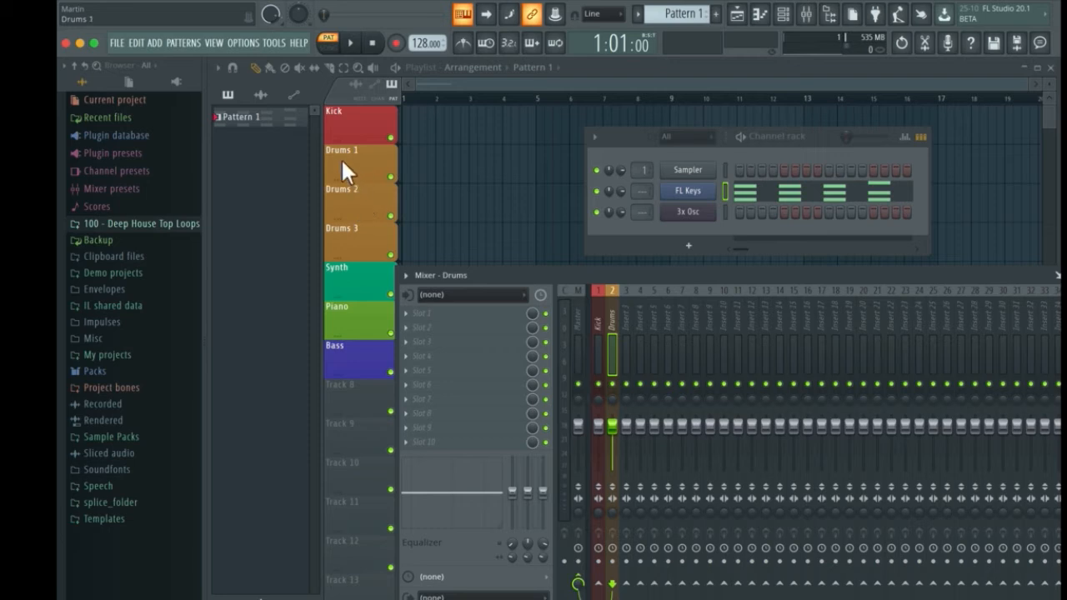
- Name mixer Insert 3 "Synths" and color it the same teal green as the Synth playlist track
left_click(626, 298)
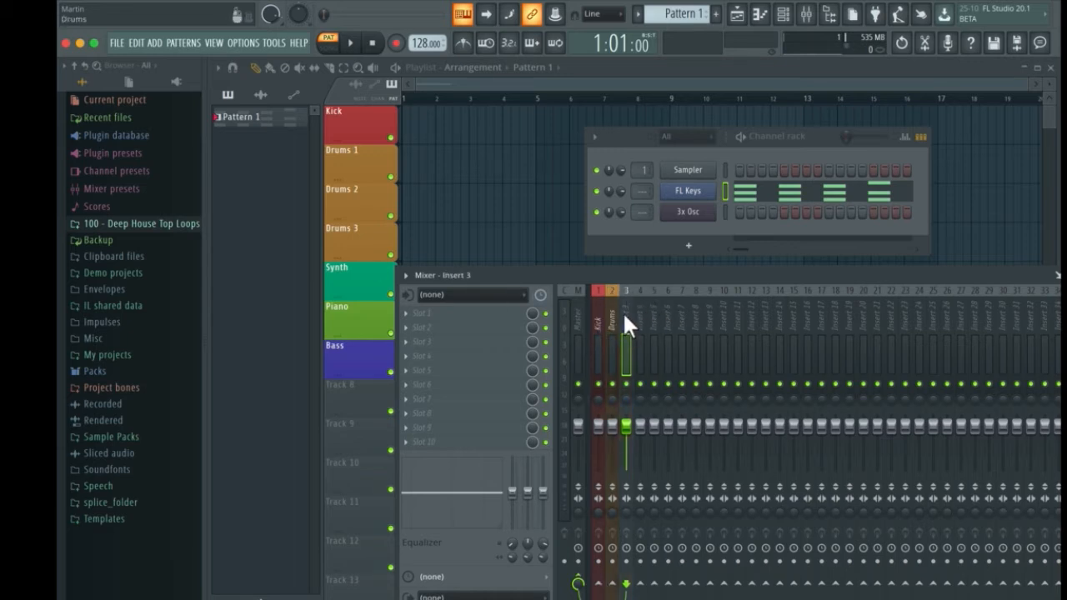
right_click(628, 287)
left_click(643, 302)
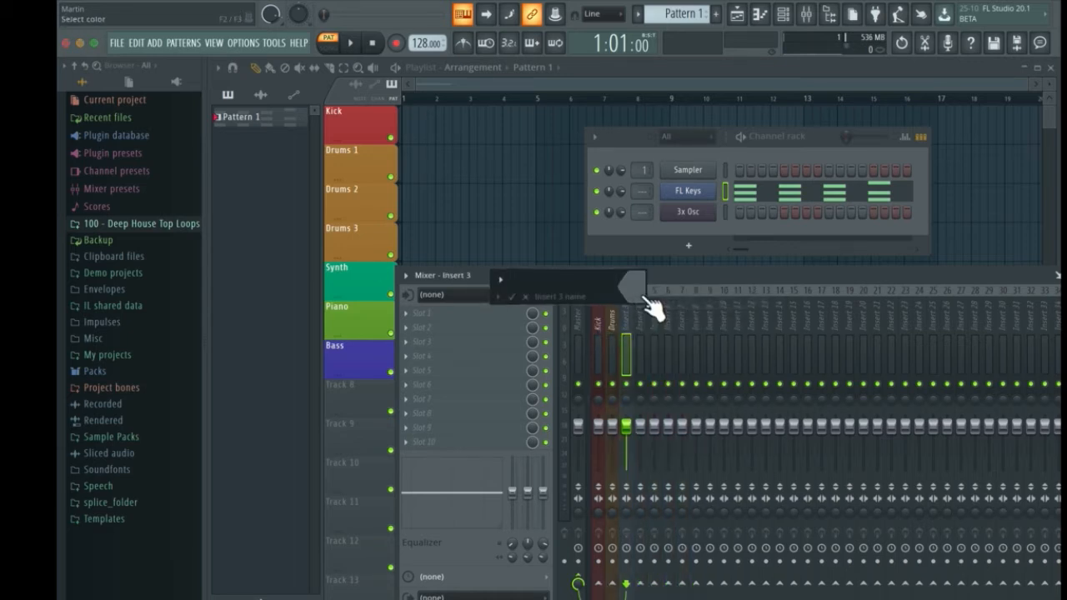
type("Synths")
left_click(632, 286)
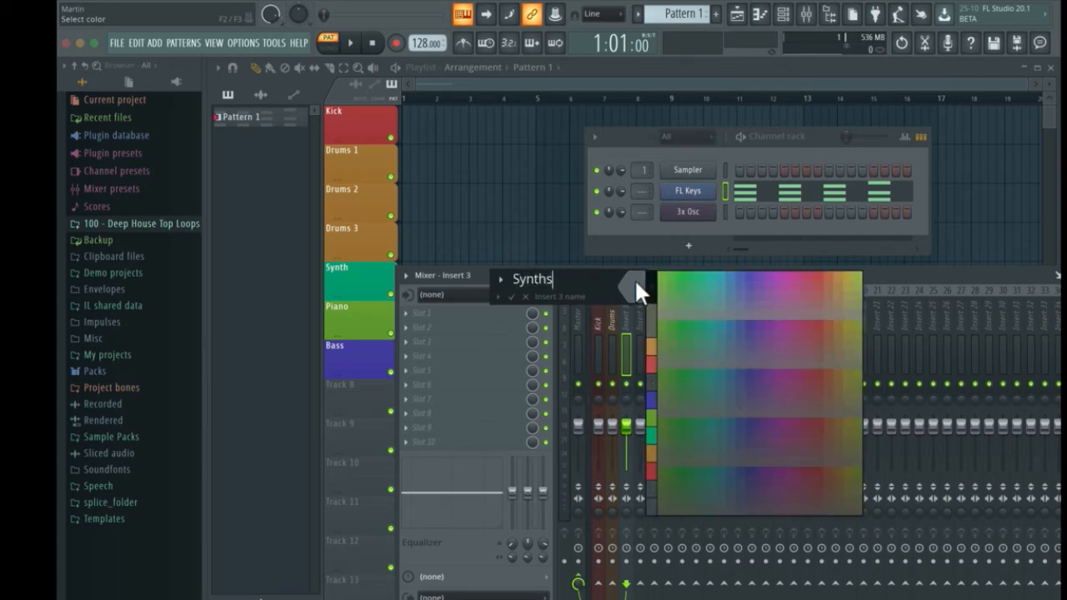
left_click(681, 275)
left_click(640, 285)
left_click(653, 435)
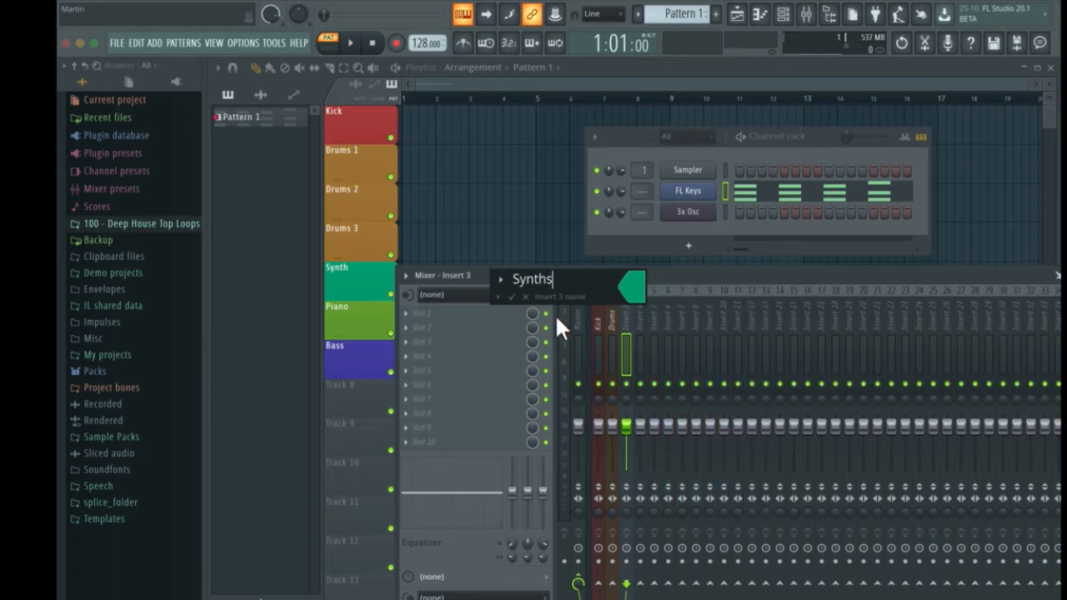
left_click(637, 287)
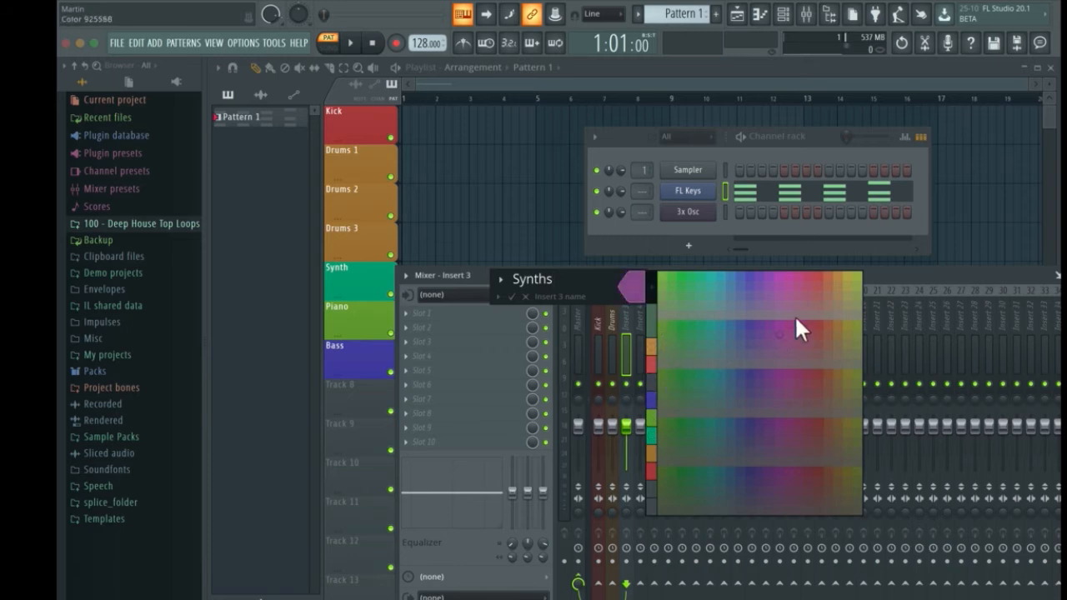
left_click(646, 426)
left_click(511, 297)
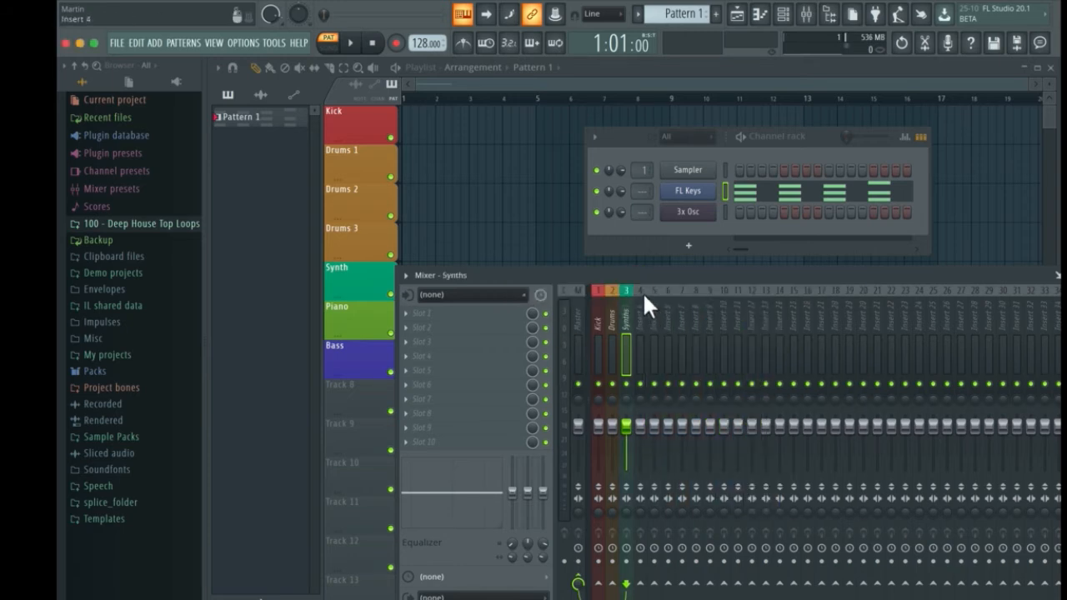
- Name mixer Insert 4 "Bass" and color it the same blue as the Bass playlist track
right_click(640, 290)
left_click(671, 303)
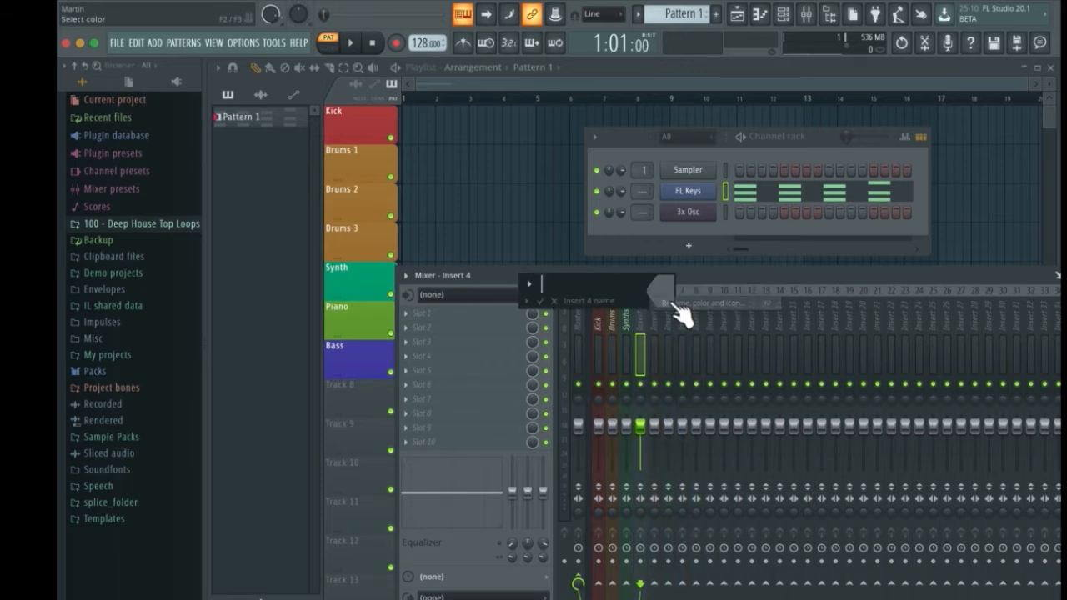
type("Bass")
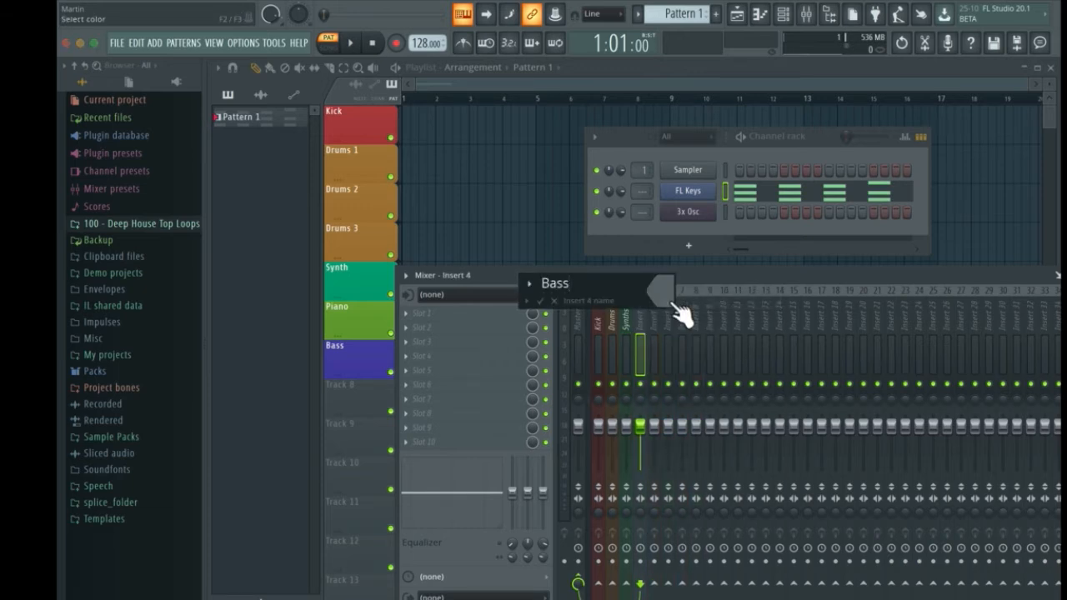
left_click(670, 300)
left_click(682, 422)
left_click(540, 300)
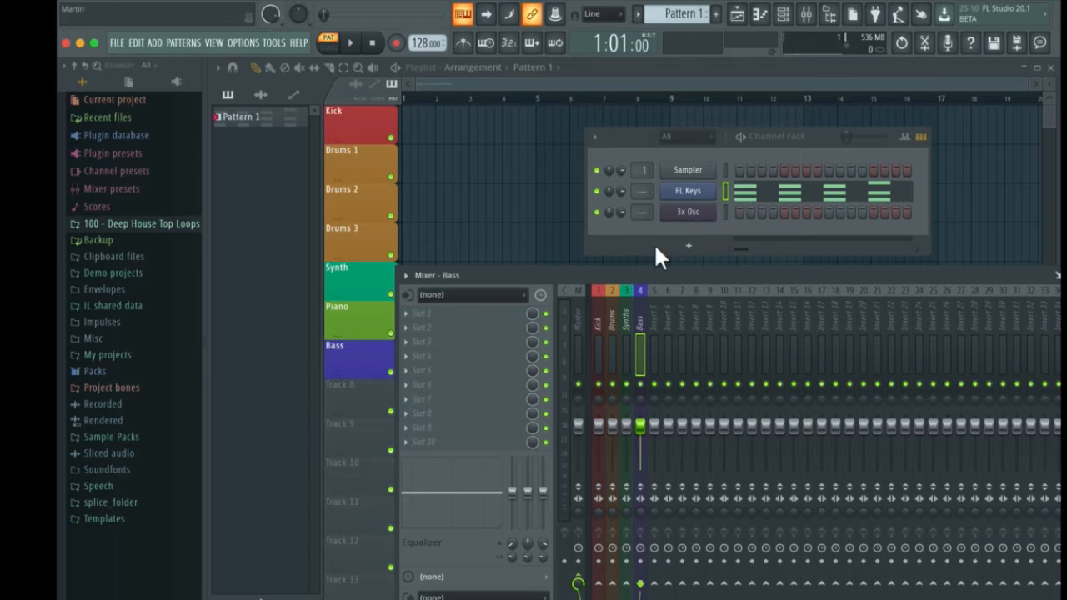
left_click(626, 317)
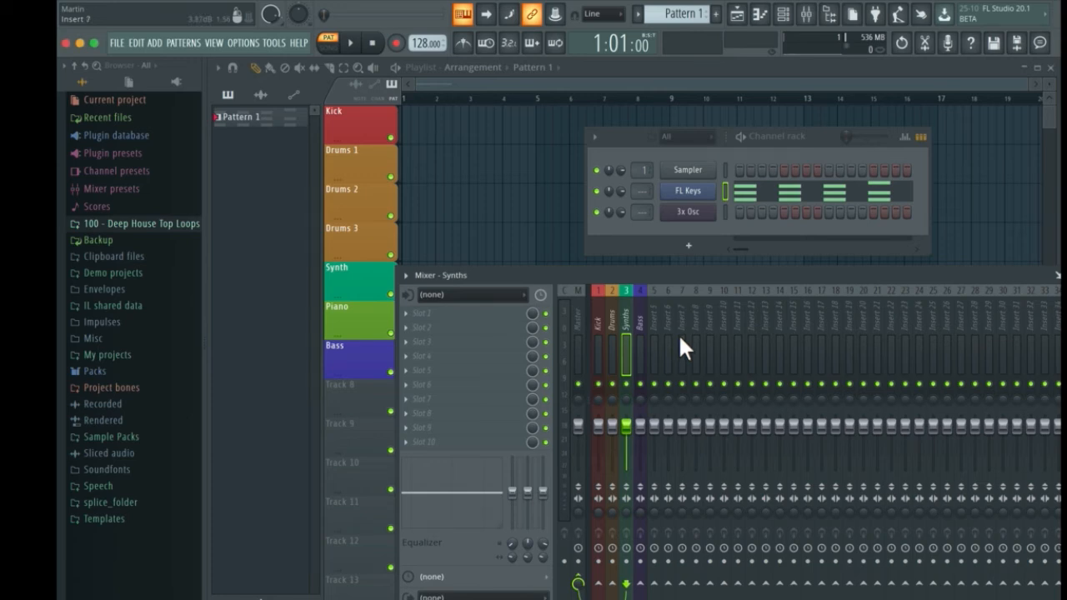
left_click(641, 314)
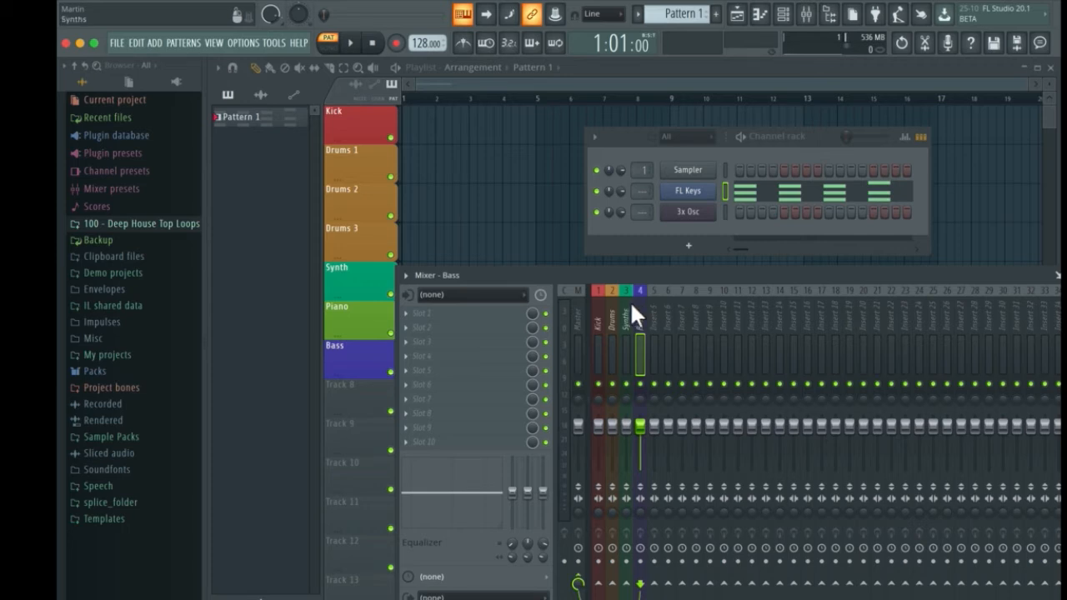
left_click(613, 305)
left_click(597, 304)
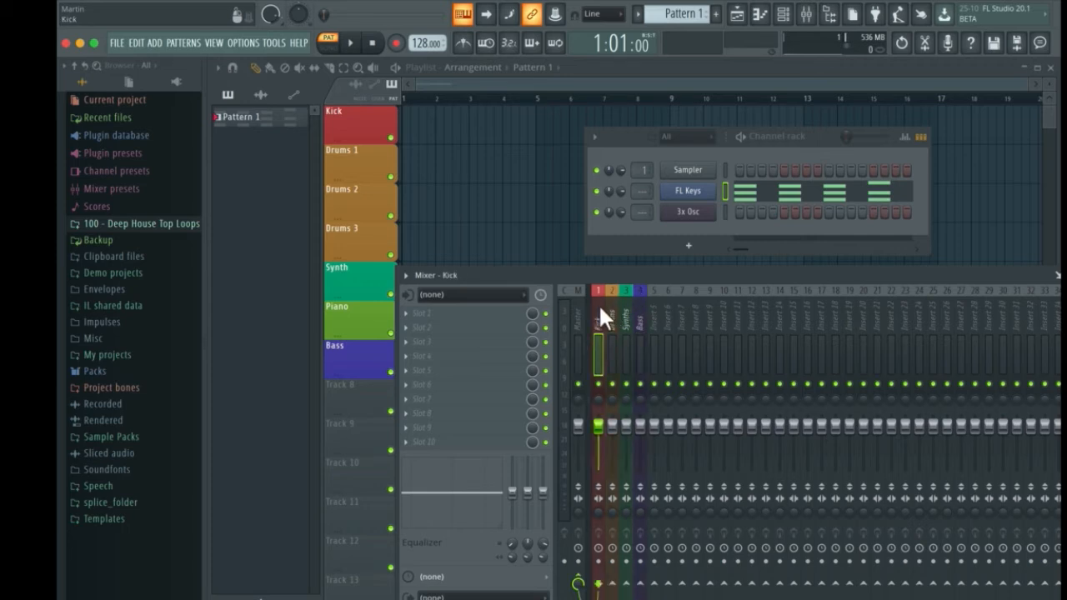
left_click(613, 301)
left_click(625, 305)
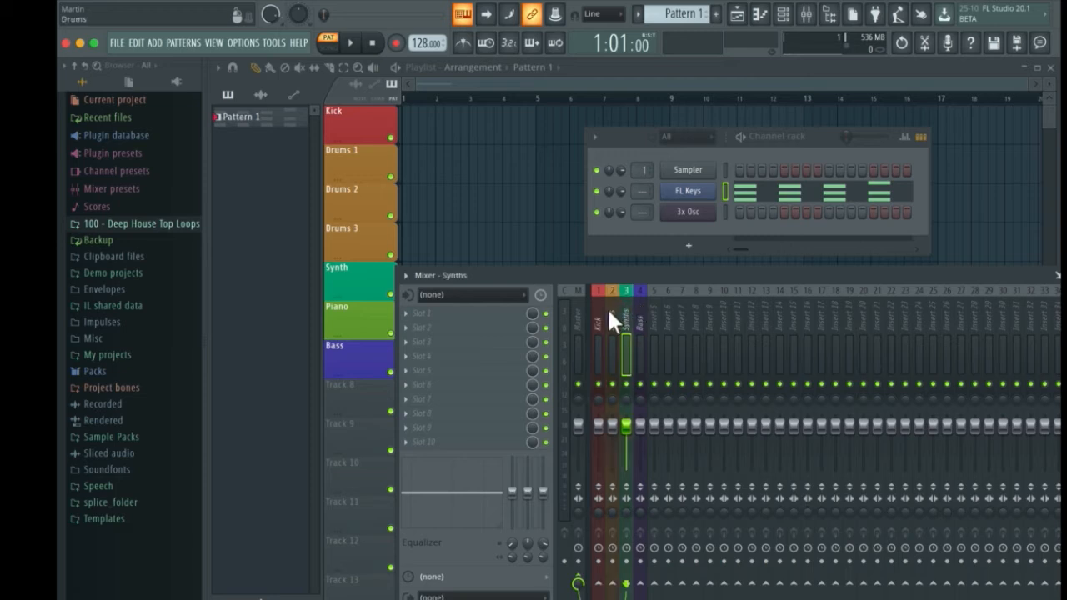
left_click(598, 308)
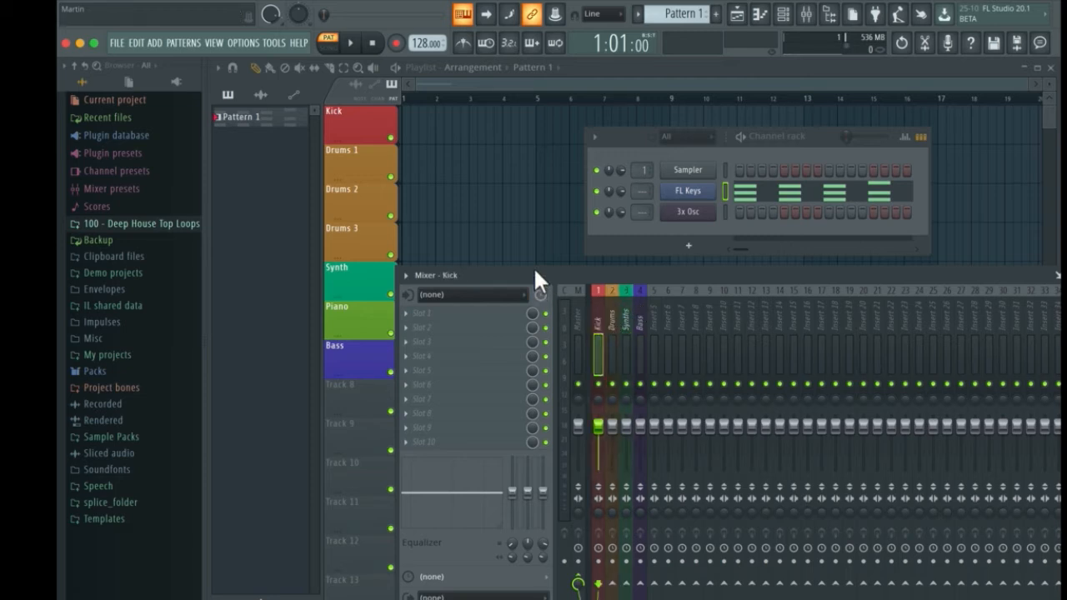
- Add a Fruity Compressor to the first effect slot of the Drums mixer track and load its Drums preset
left_click(614, 288)
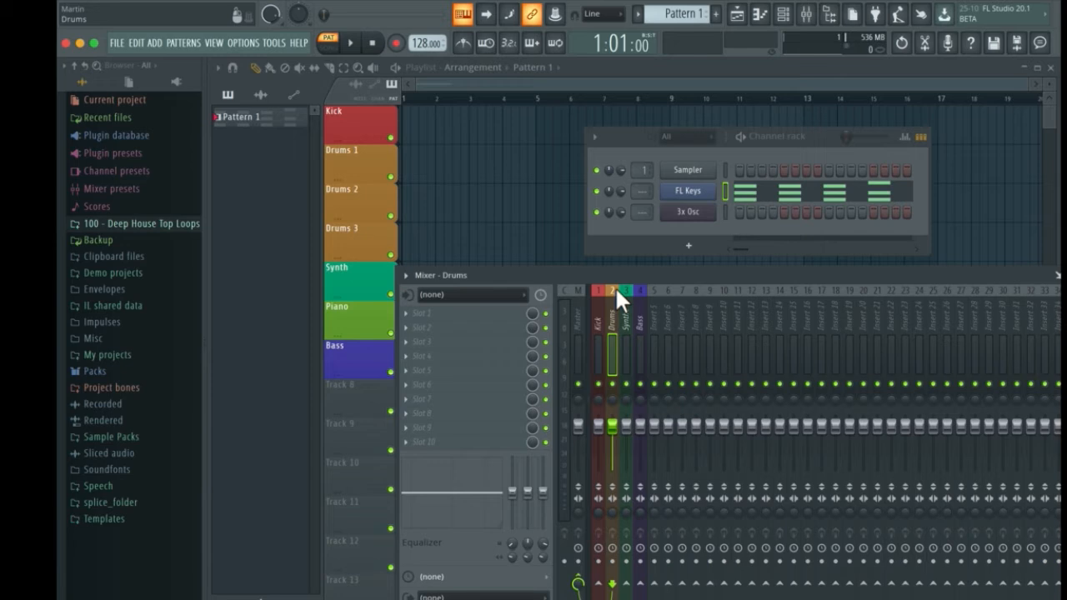
left_click(409, 314)
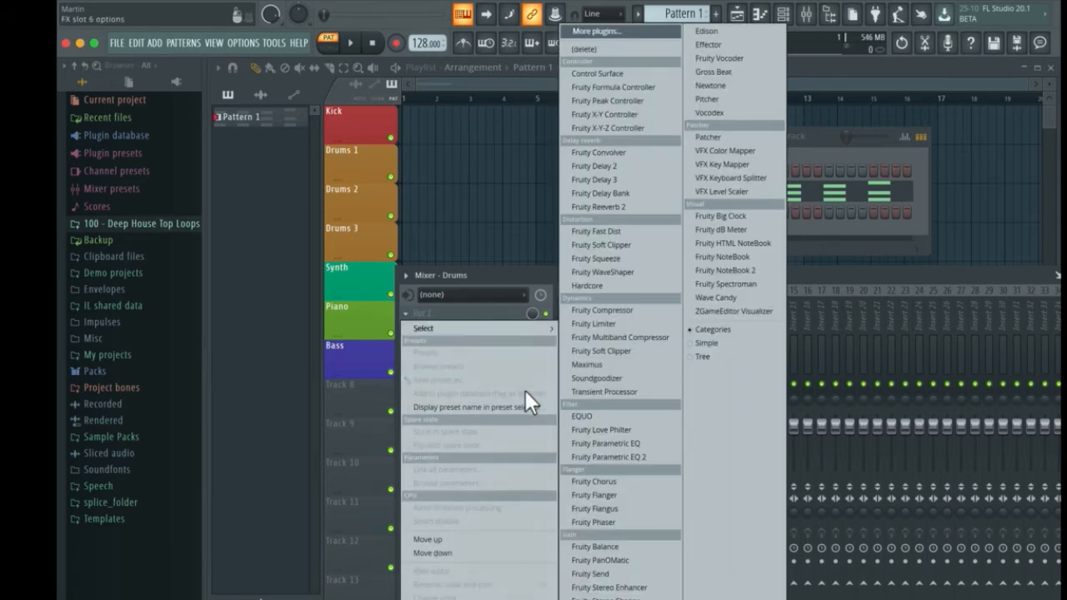
left_click(599, 310)
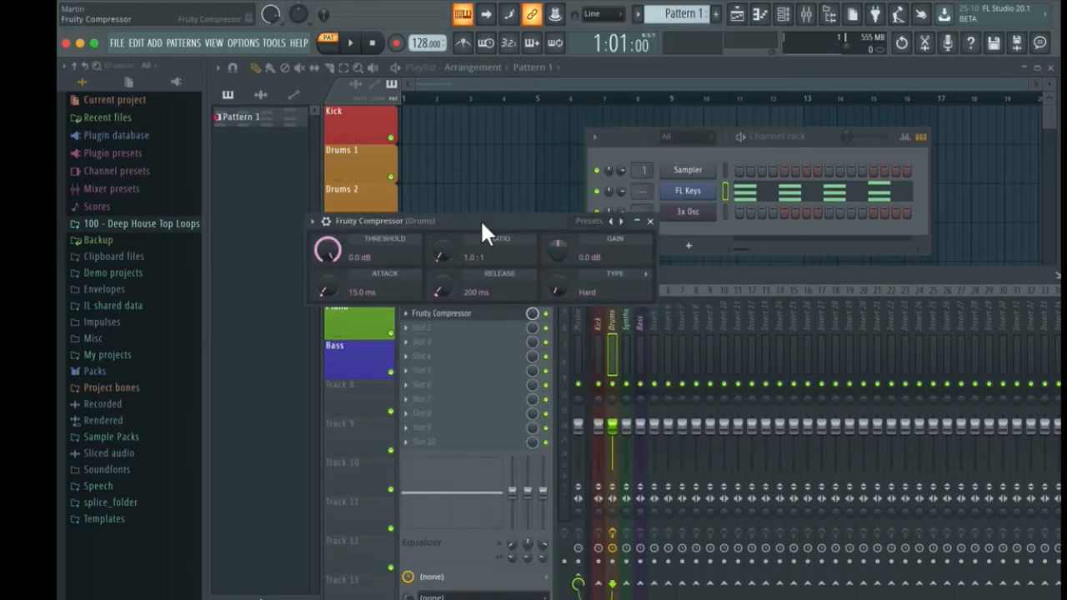
left_click(636, 178)
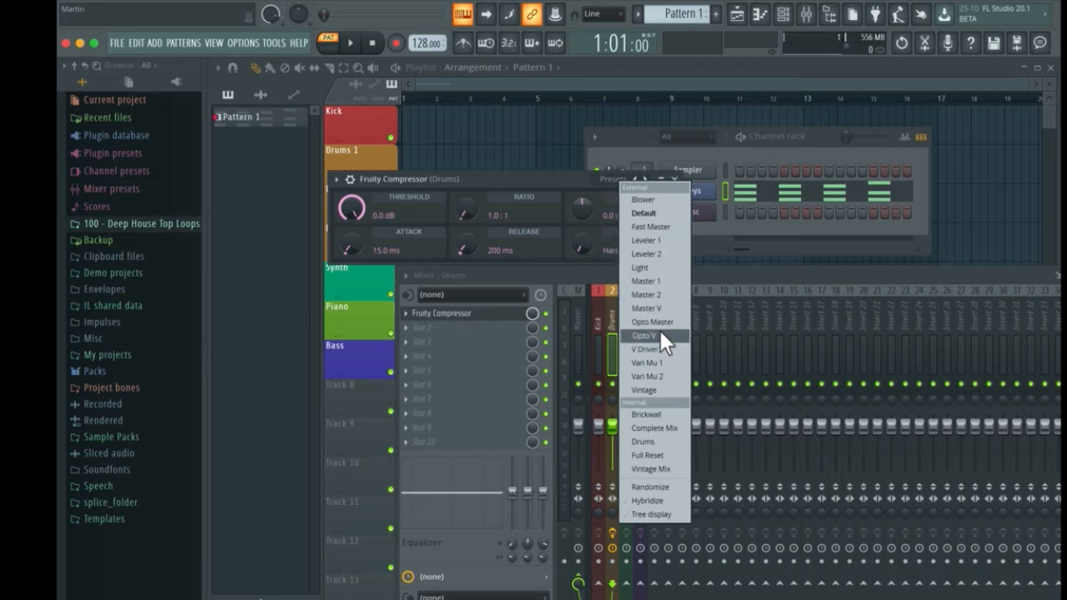
left_click(665, 441)
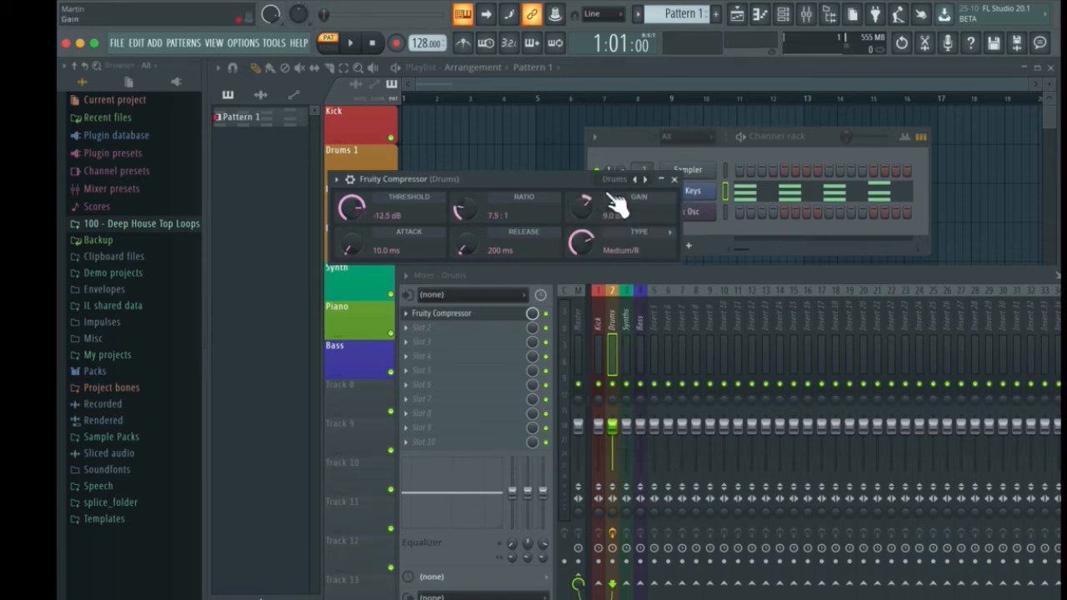
left_click(674, 179)
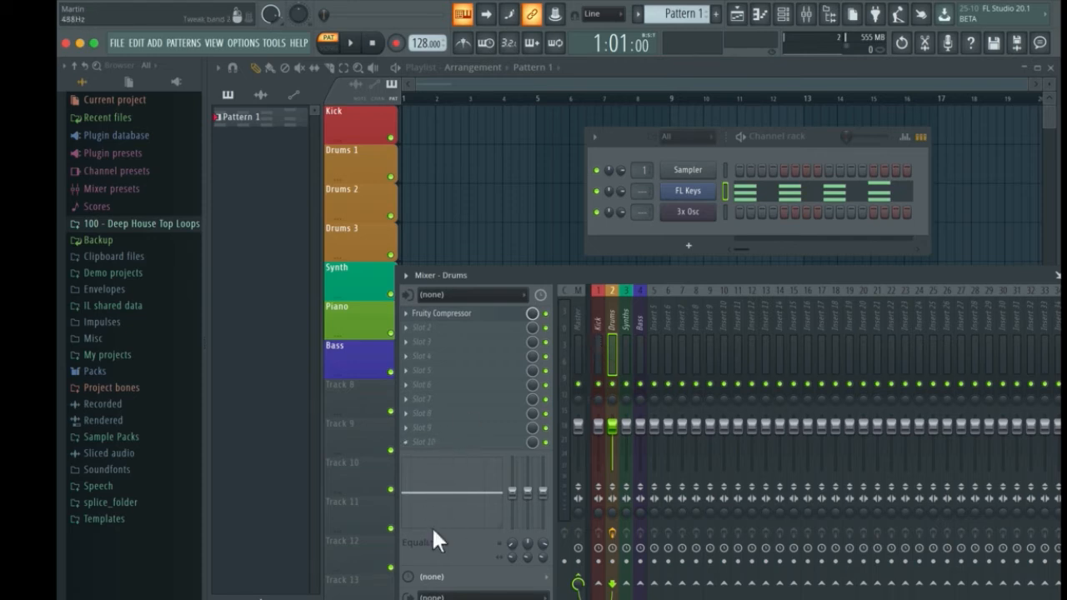
- Add a Fruity Parametric EQ to the second effect slot of the Drums mixer track and pull its 90 Hz band fully down
left_click(424, 342)
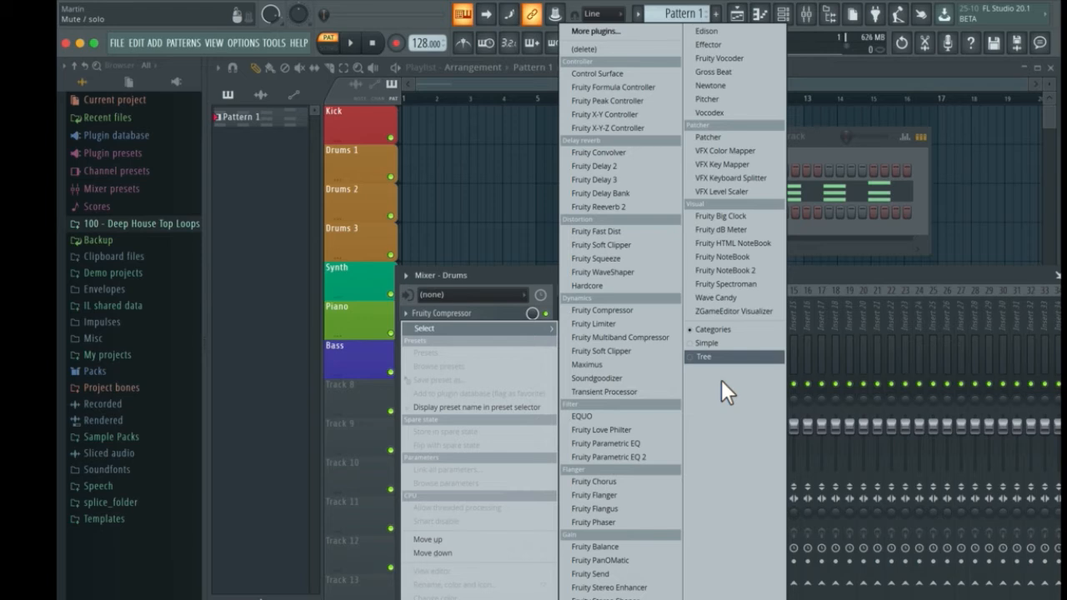
left_click(614, 445)
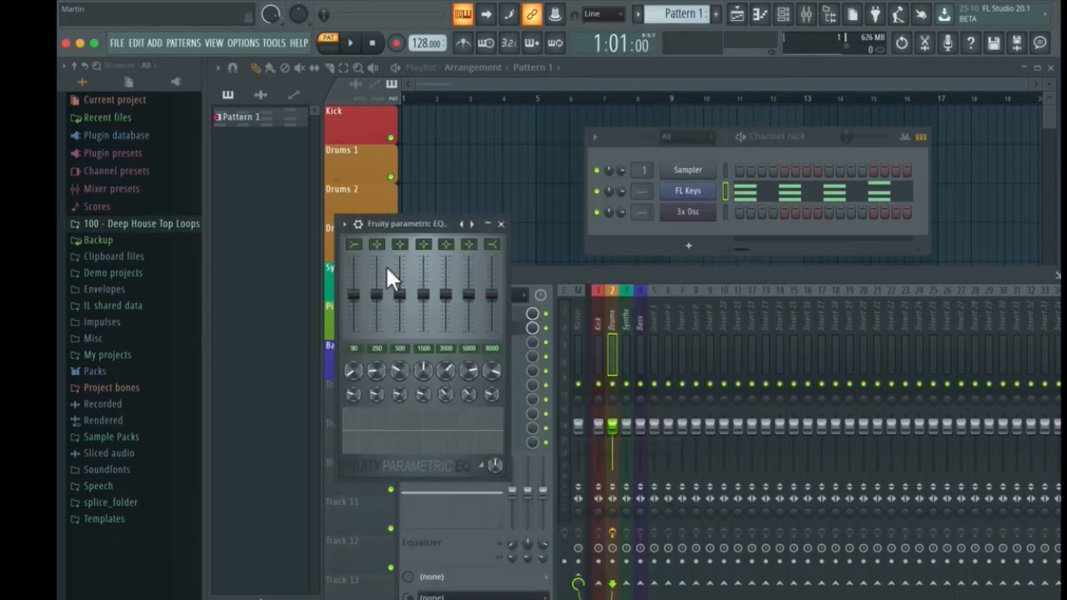
left_click_drag(354, 294, 353, 333)
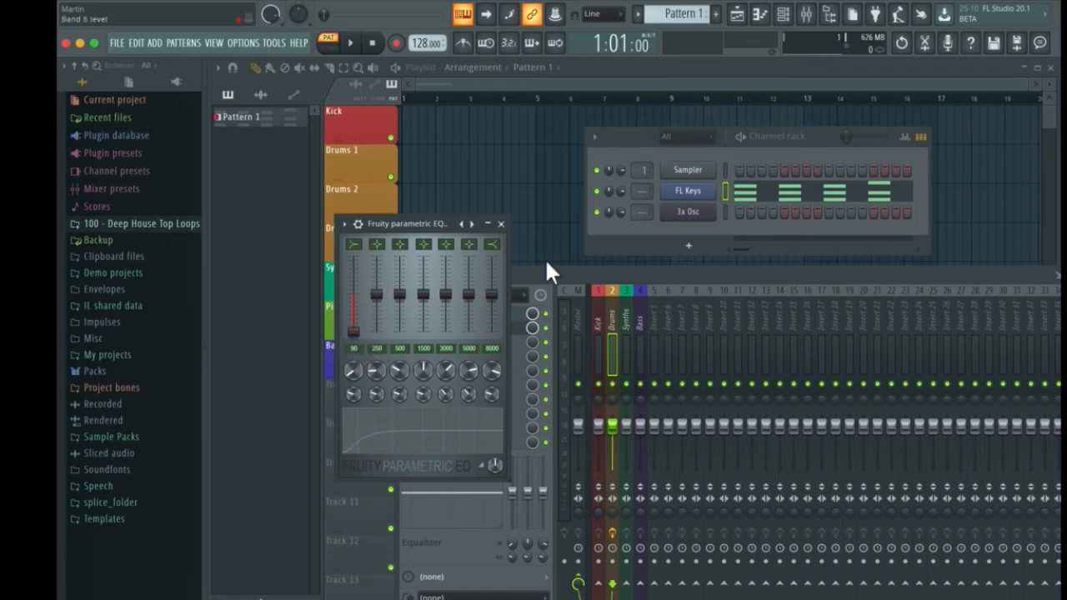
left_click(501, 224)
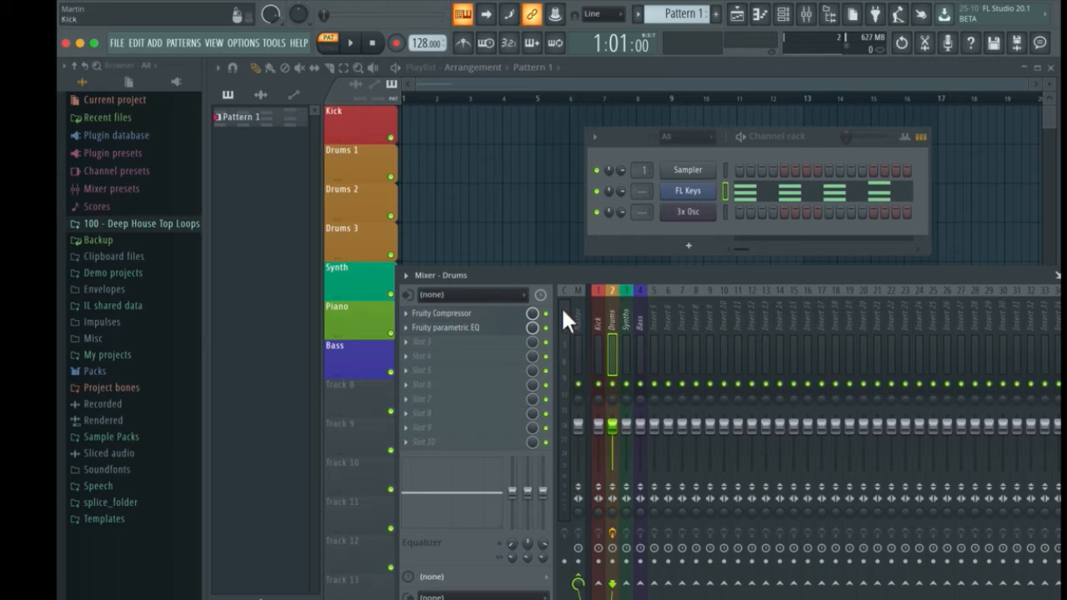
left_click(488, 327)
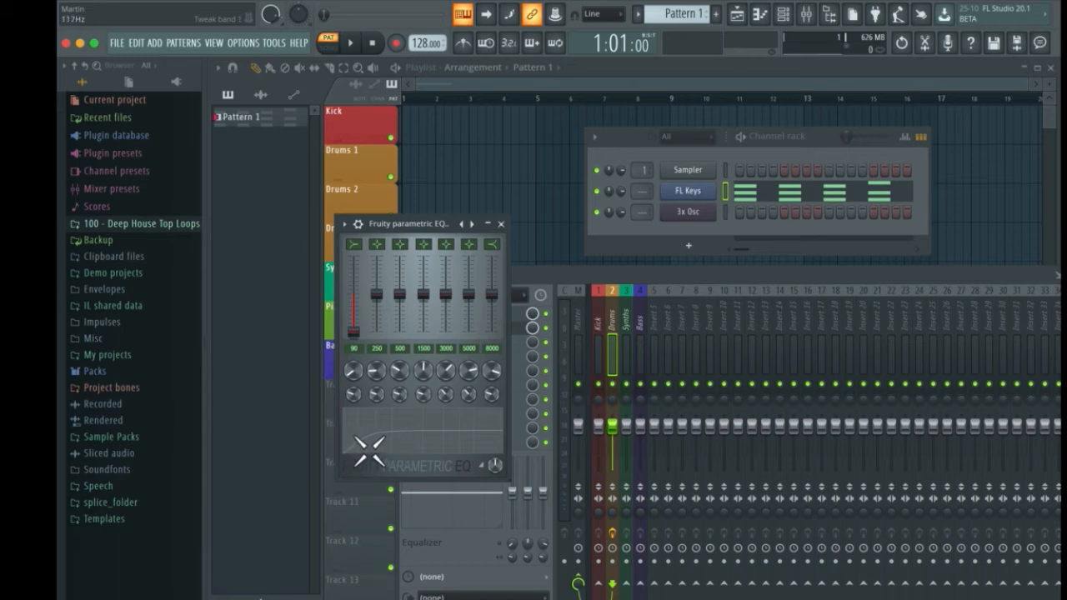
left_click(501, 223)
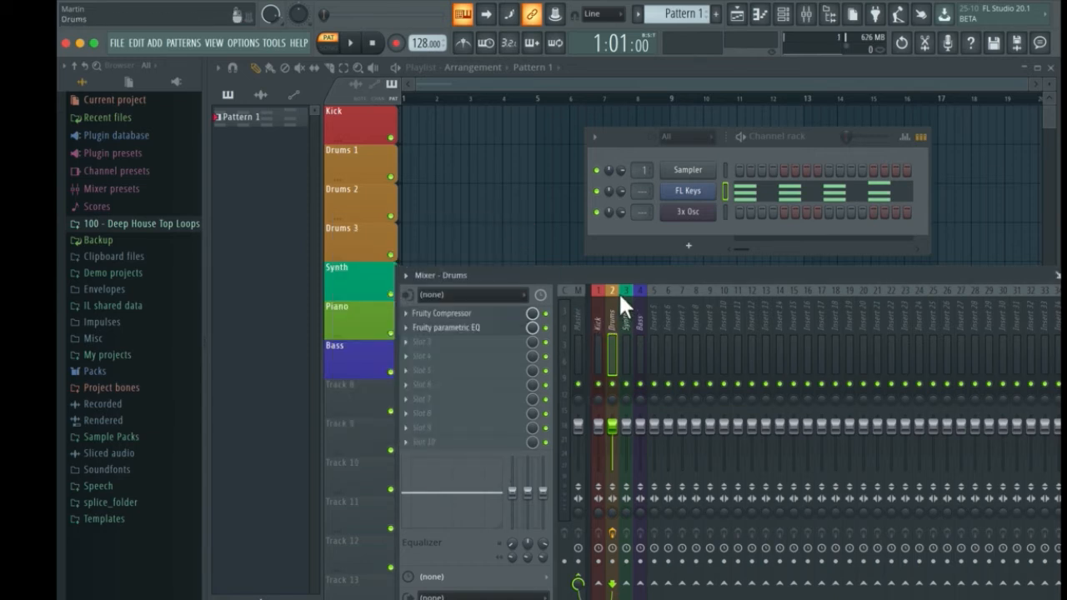
left_click(595, 293)
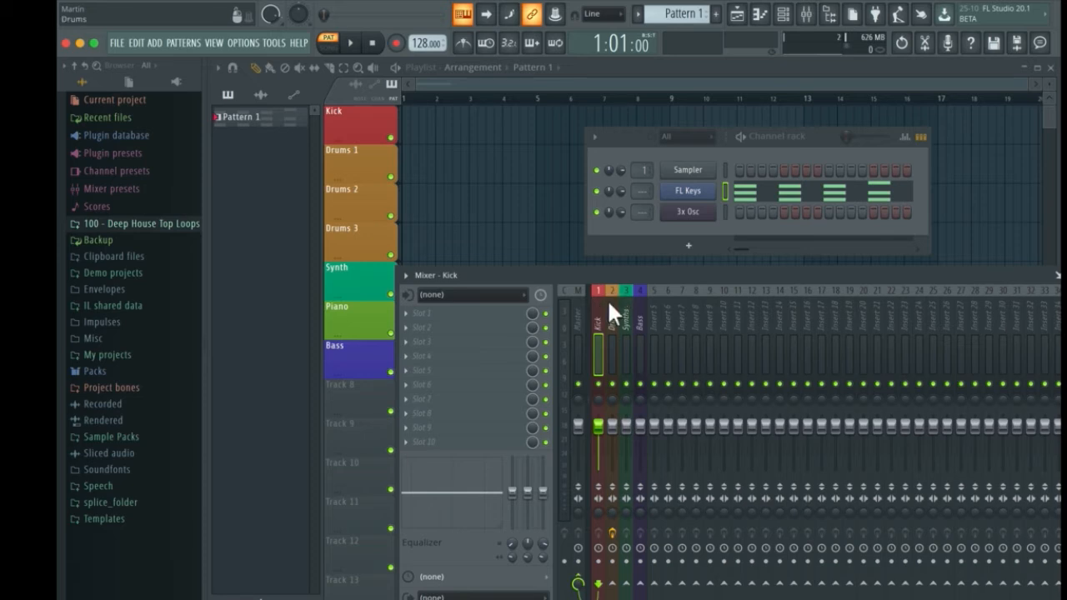
left_click(611, 299)
left_click(598, 306)
left_click(613, 307)
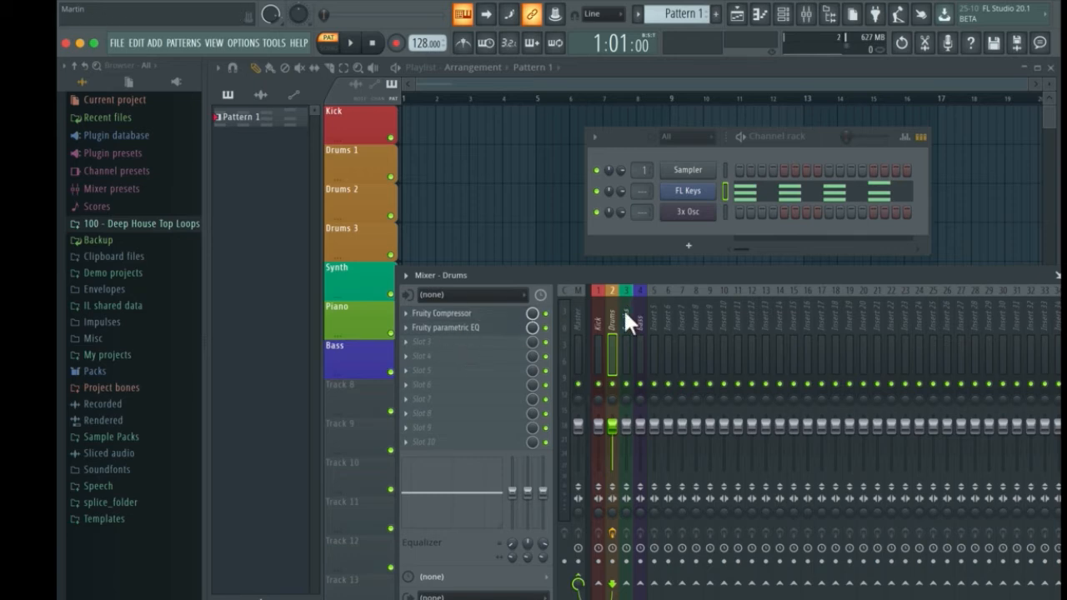
- Add a Fruity Compressor with default settings to the first effect slot of the Synths mixer track
left_click(625, 313)
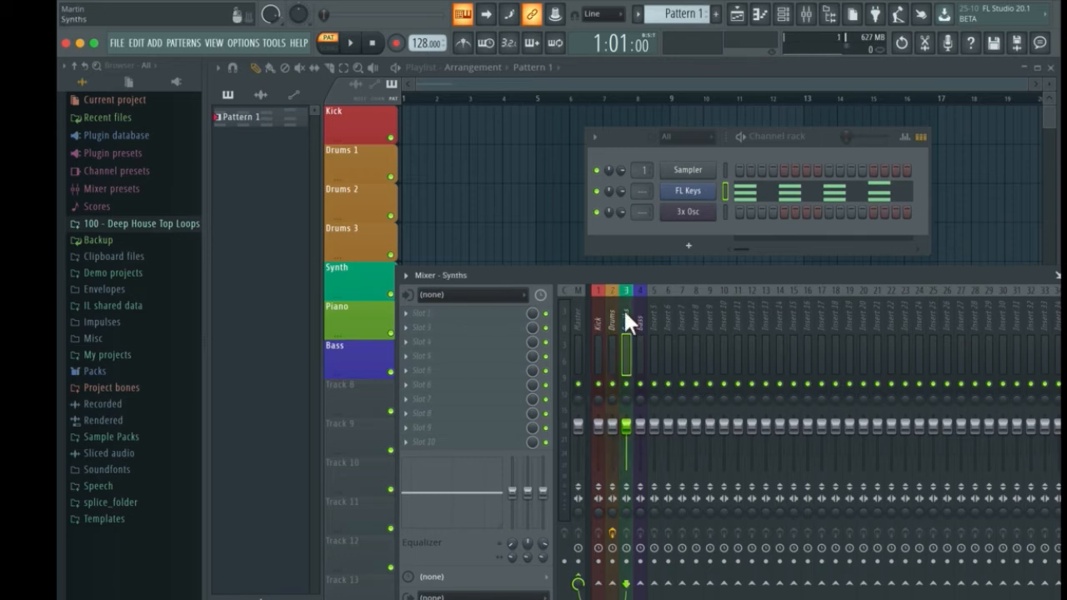
left_click(409, 317)
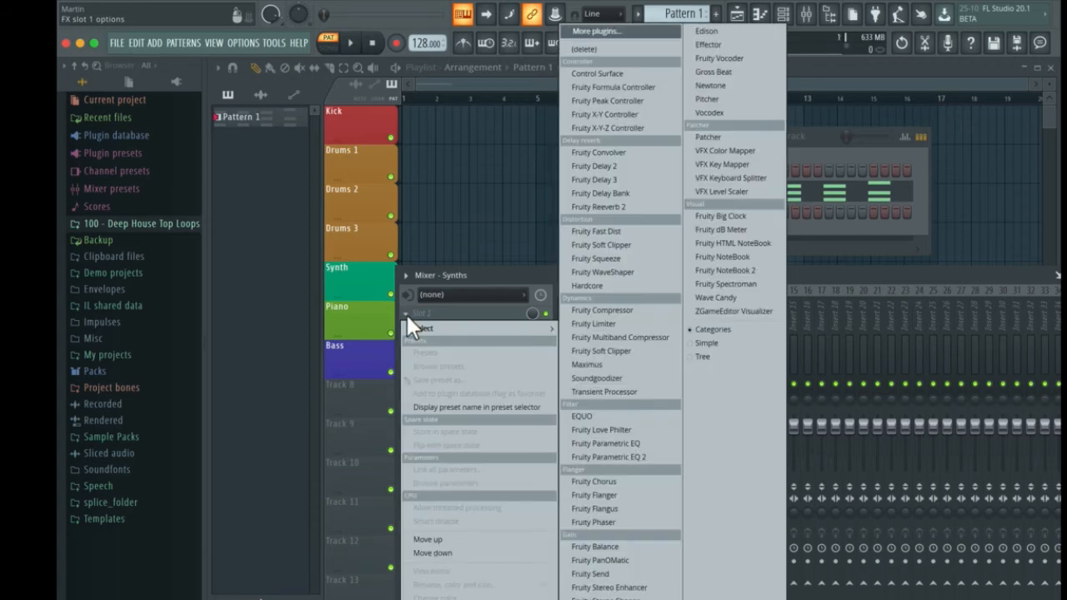
left_click(630, 307)
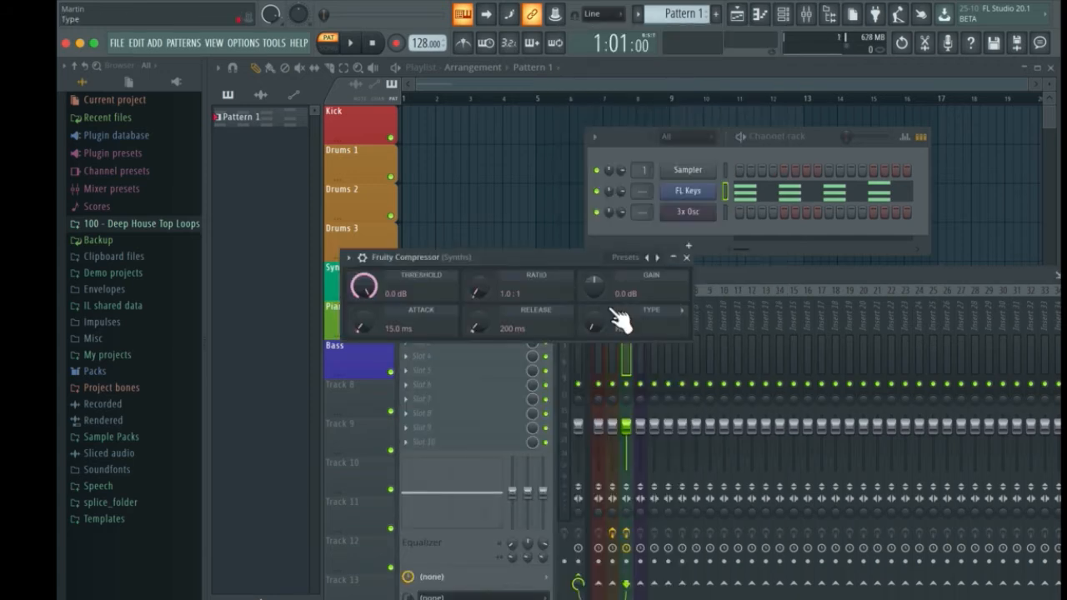
left_click(632, 259)
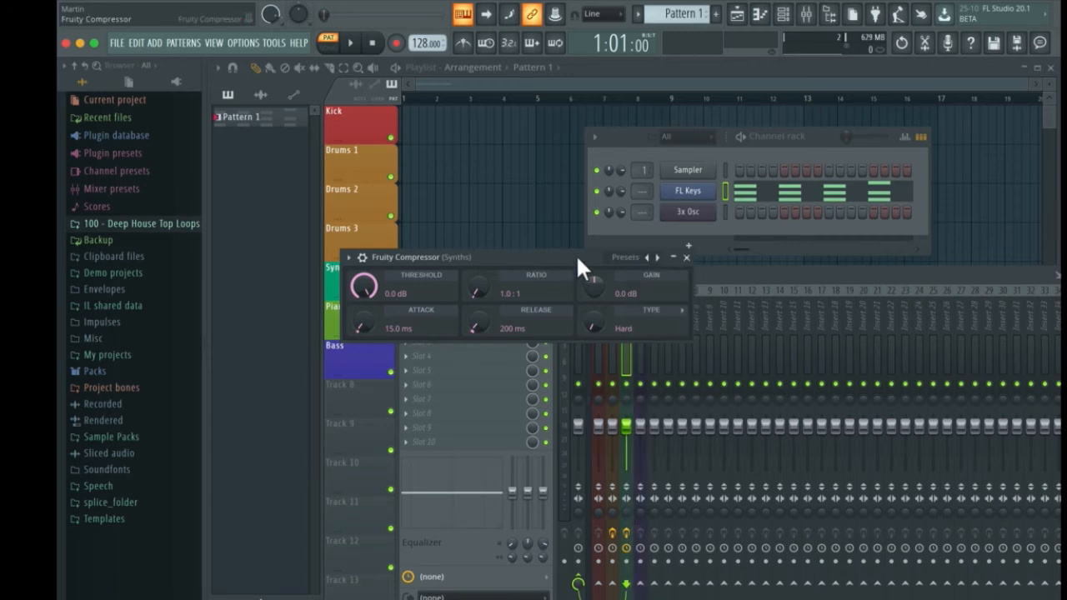
left_click(686, 258)
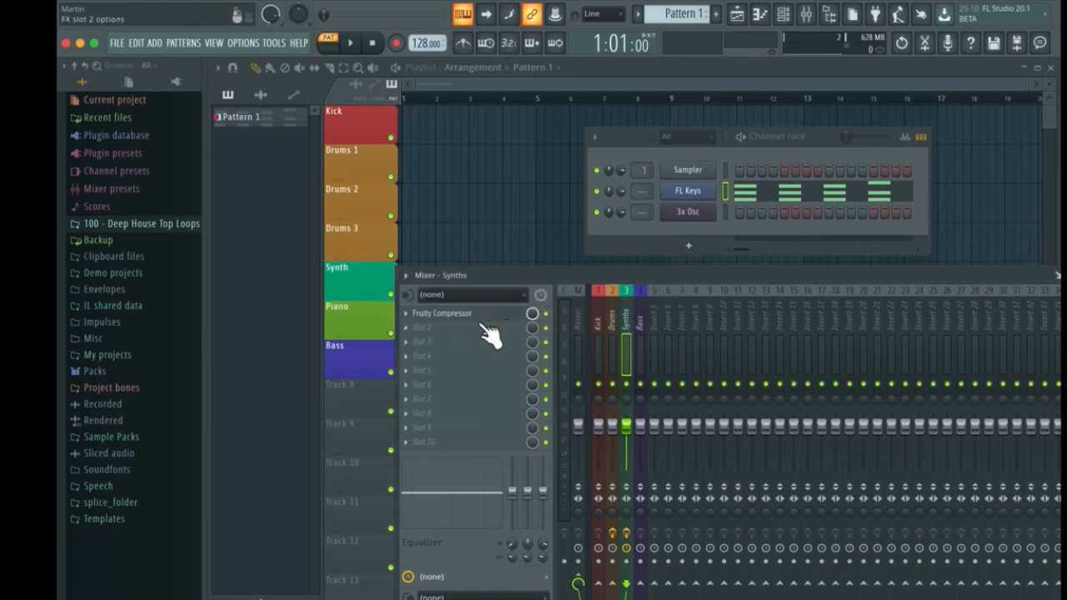
- Replace the Fruity Compressor in the first effect slot of the Synths mixer track with the AU version of Xfer OTT
left_click(405, 313)
mouse_move(427, 310)
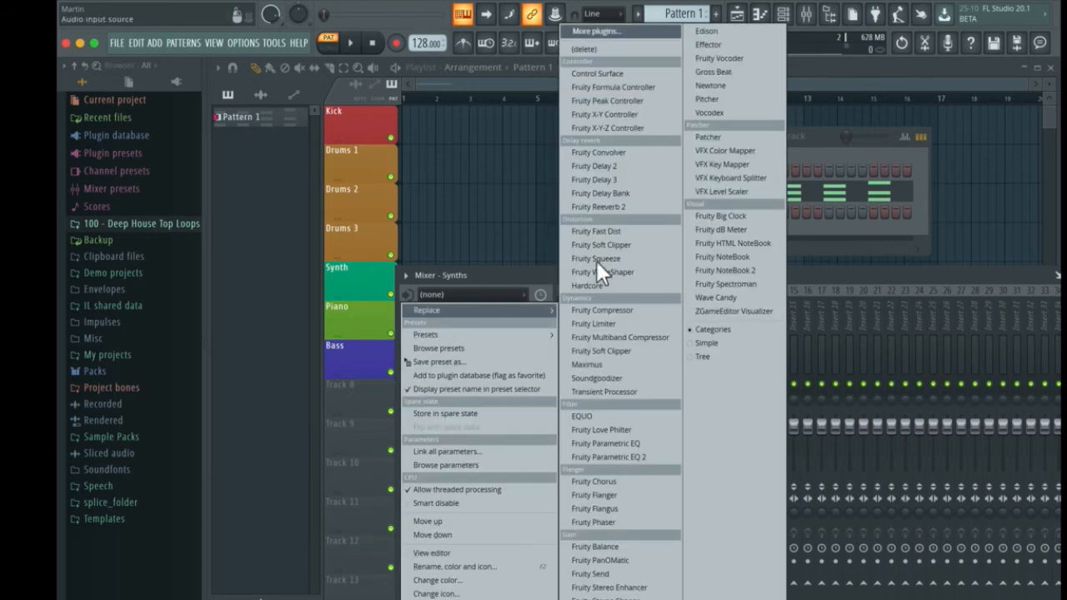
left_click(636, 32)
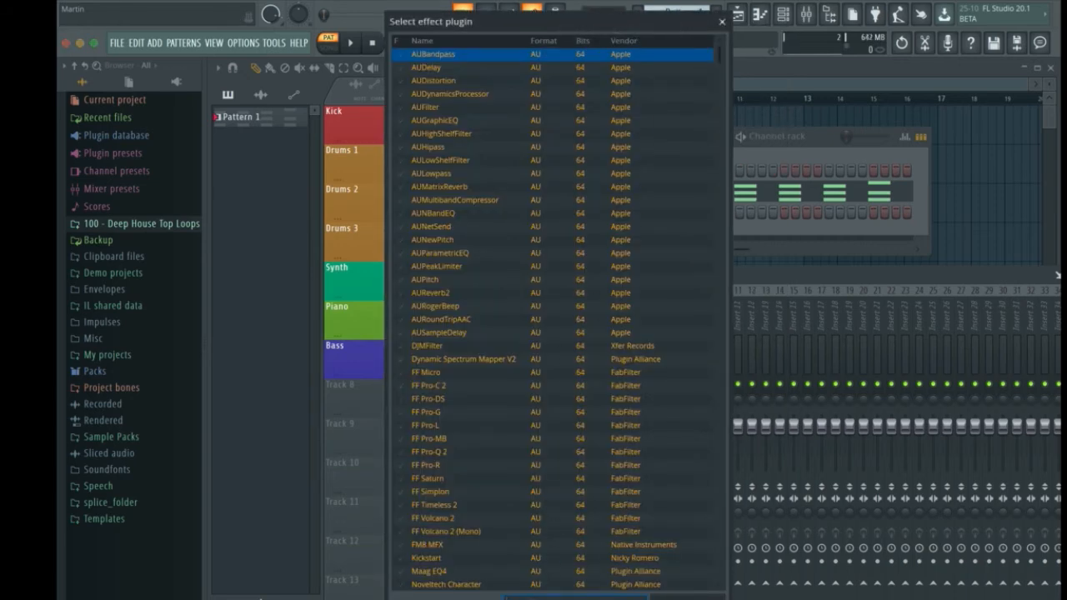
type("ott")
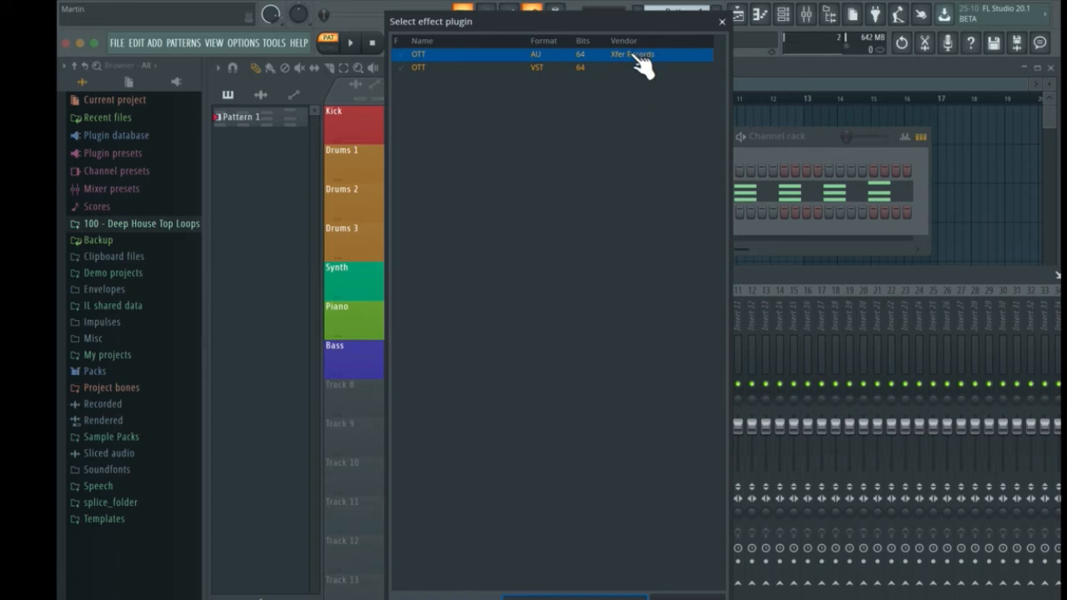
double_click(632, 55)
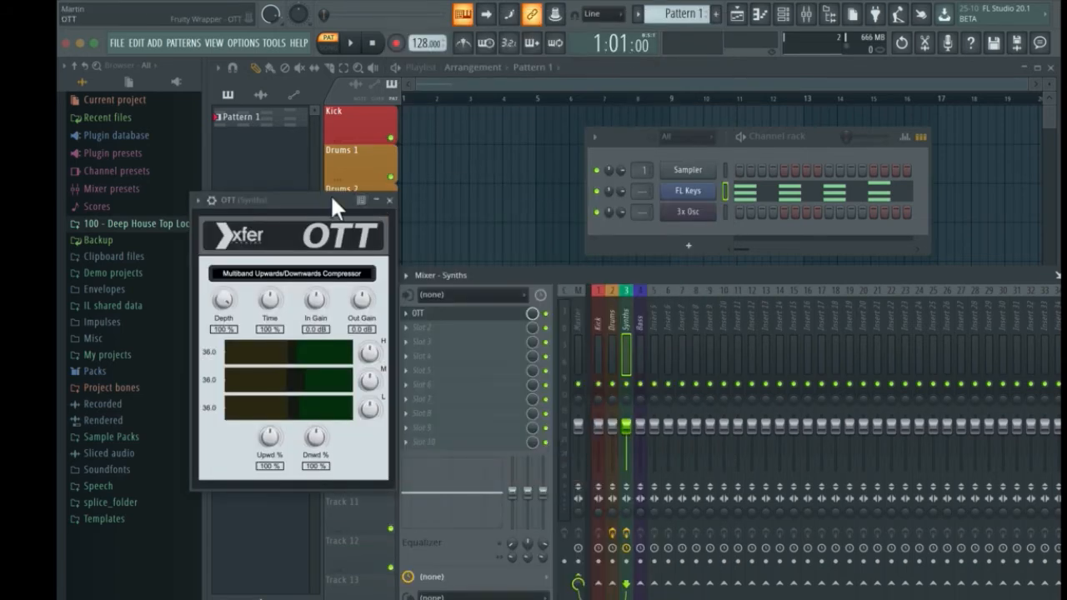
left_click_drag(332, 200, 340, 200)
- Set OTT's Depth to 15 % on the Synths track and close the plugin
left_click_drag(231, 305, 229, 376)
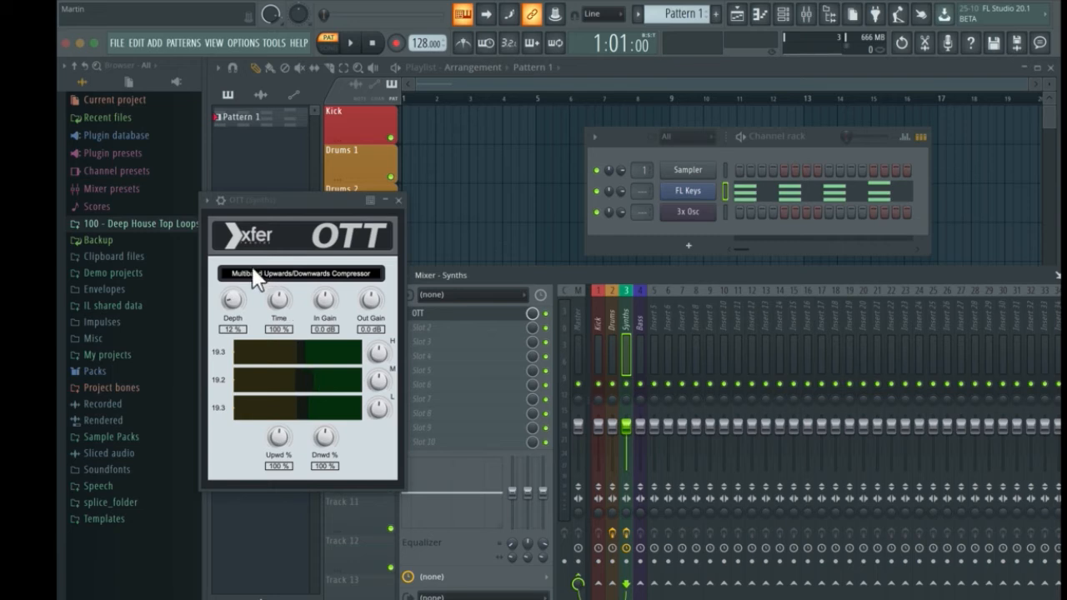
left_click_drag(235, 296, 234, 287)
left_click_drag(228, 297, 227, 300)
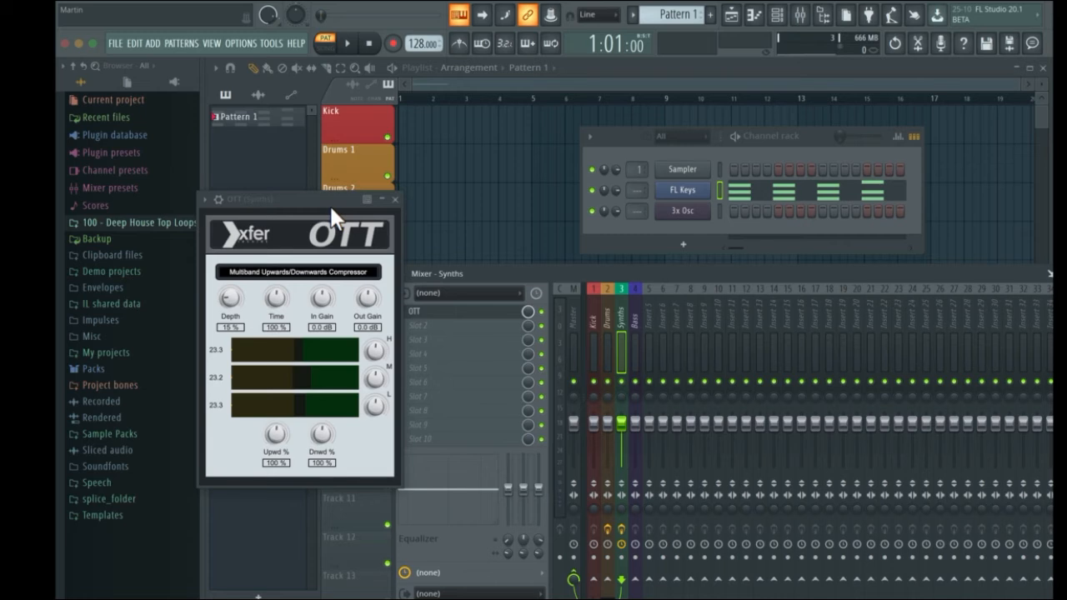
left_click(397, 203)
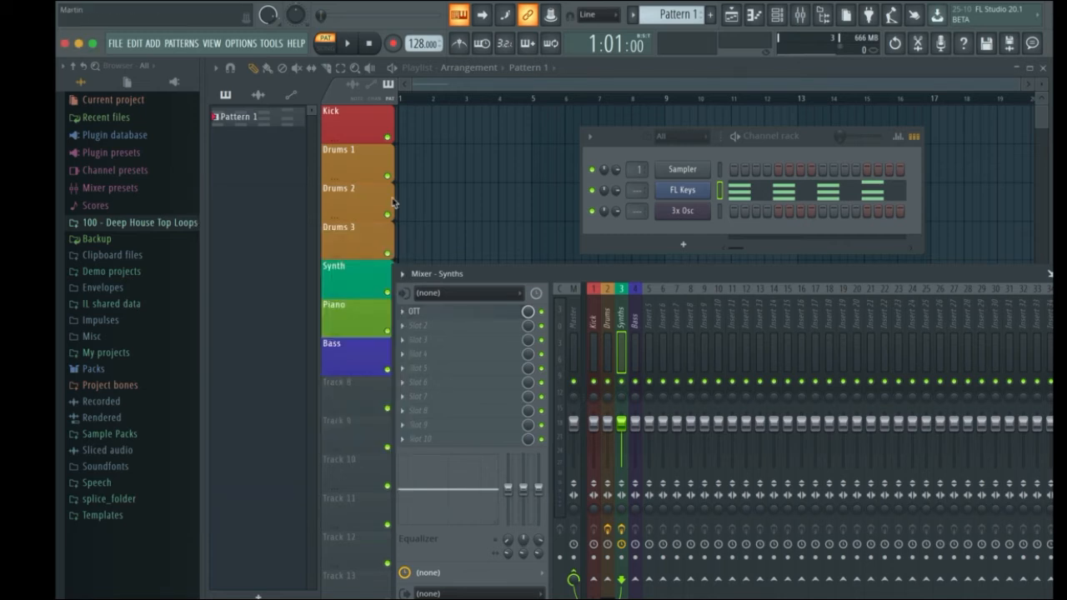
- Add Fruity Delay 2 to the second effect slot of the Synths mixer track and turn its slot mix level fully down
left_click(410, 326)
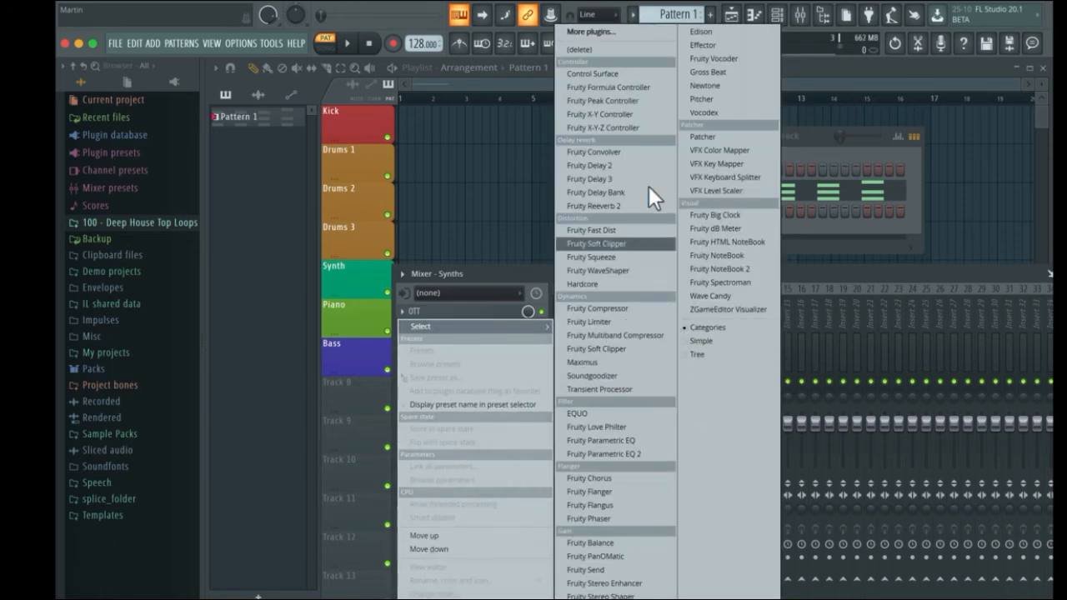
left_click(628, 164)
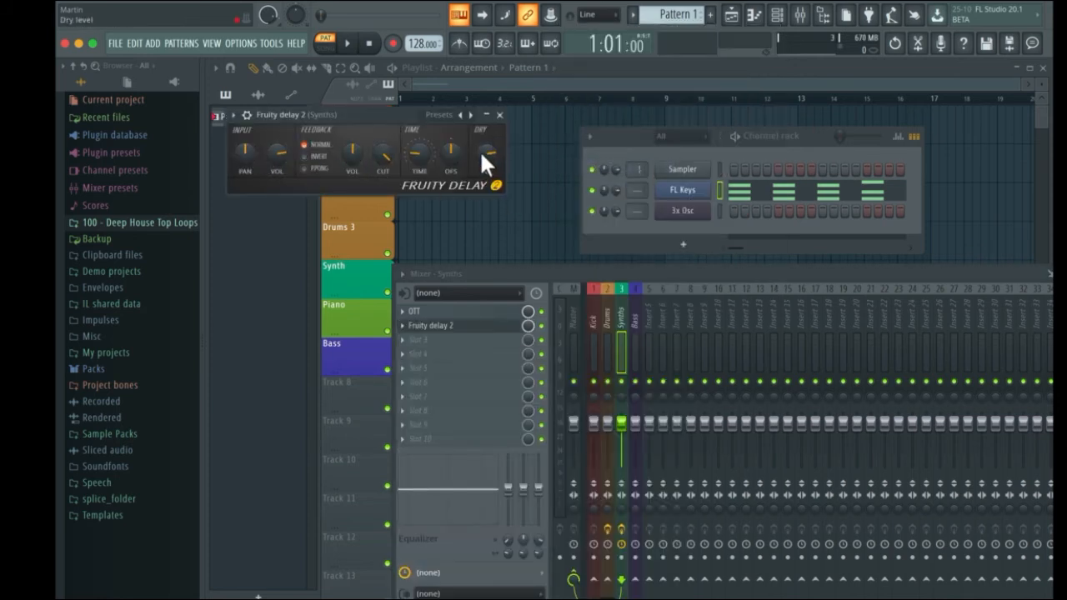
left_click_drag(527, 325, 527, 331)
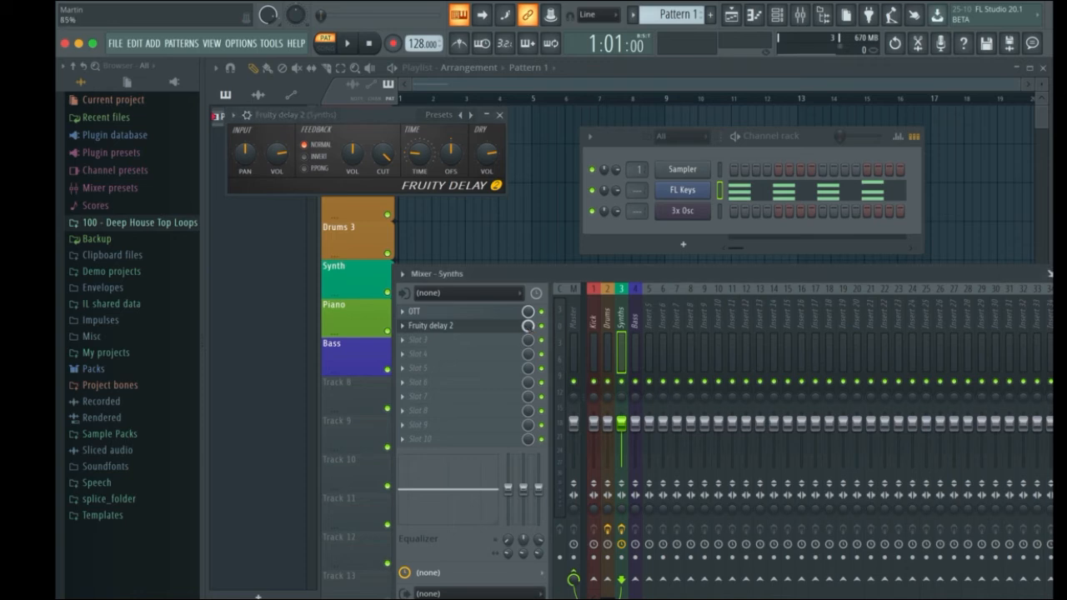
left_click(498, 111)
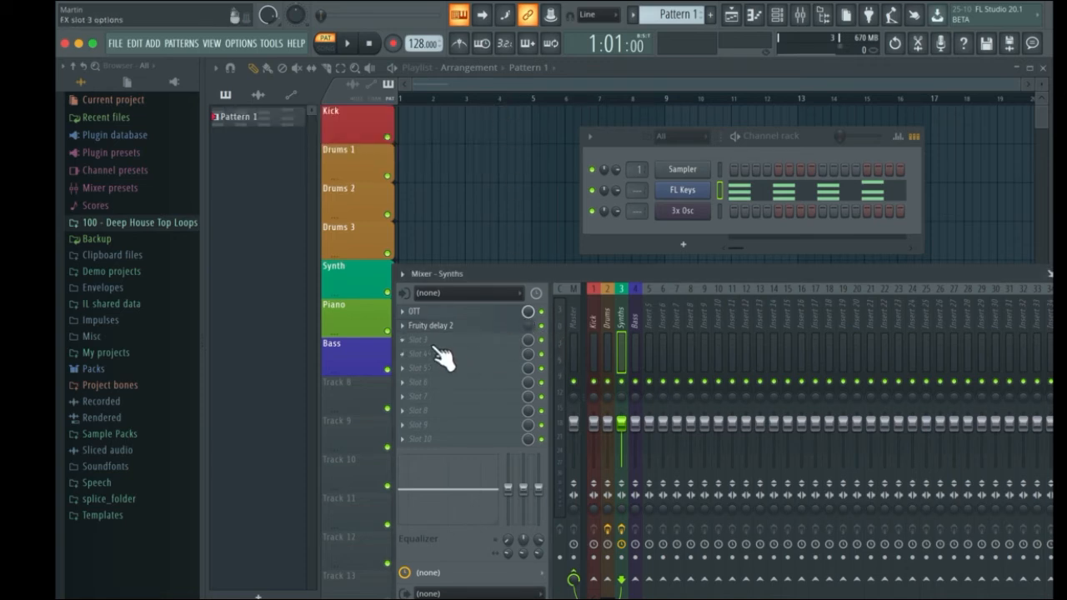
left_click_drag(528, 327, 529, 366)
- Add Fruity Reeverb 2 with a 47% wet level to the third Synths effect slot and turn its slot mix level fully down
left_click(401, 341)
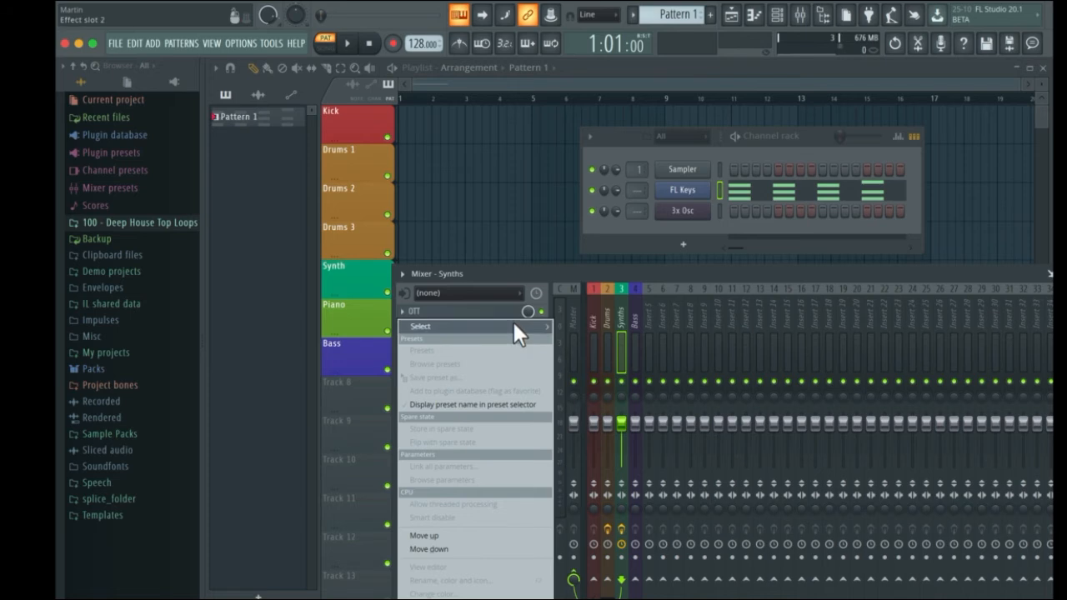
mouse_move(513, 326)
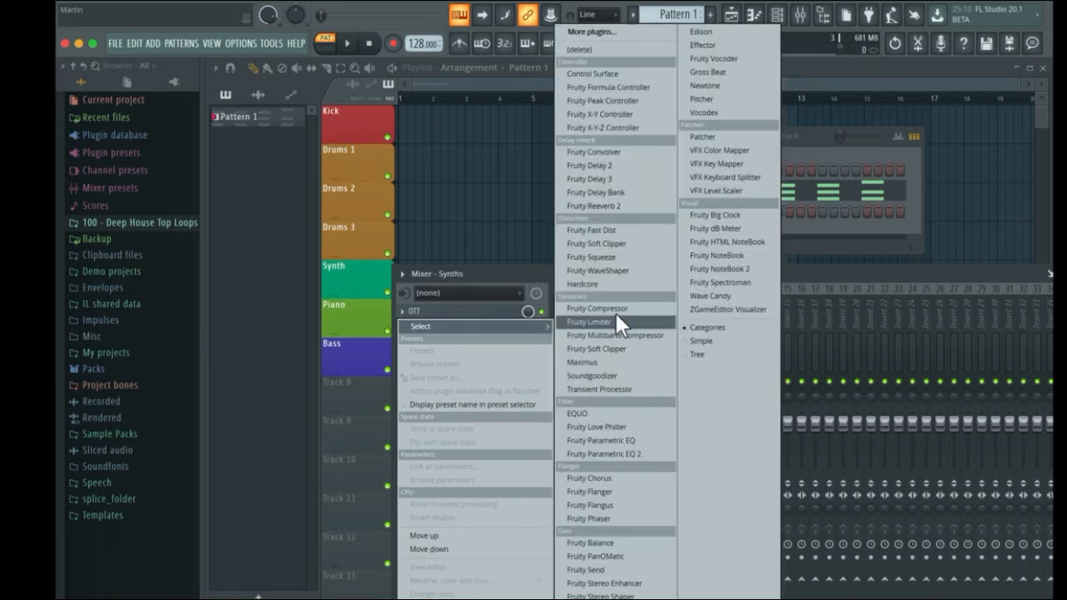
left_click(636, 204)
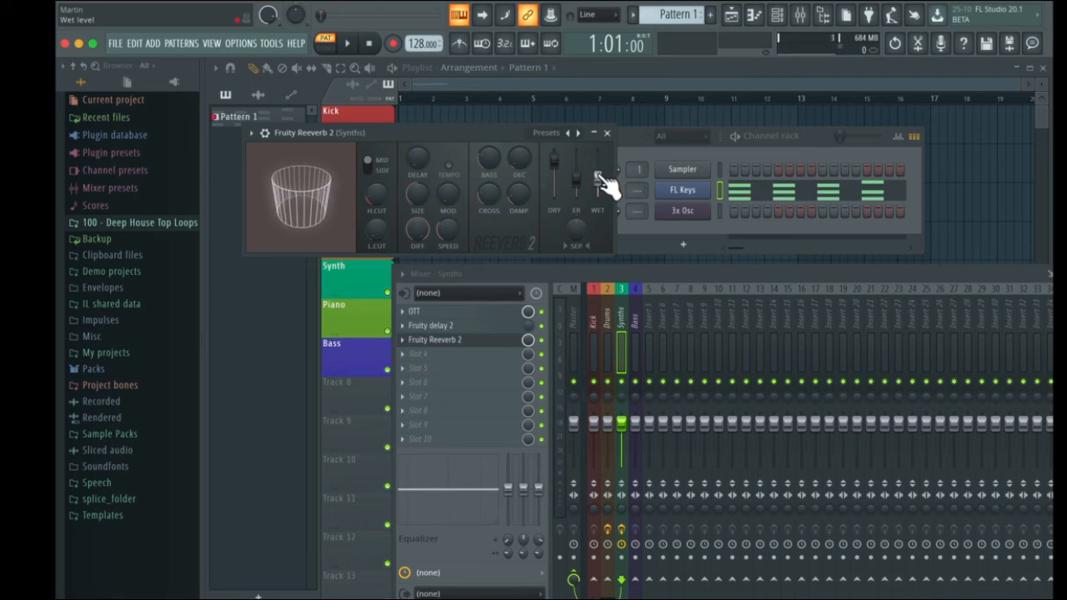
mouse_move(607, 184)
left_mouse_down()
mouse_move(607, 173)
mouse_move(597, 179)
left_mouse_up()
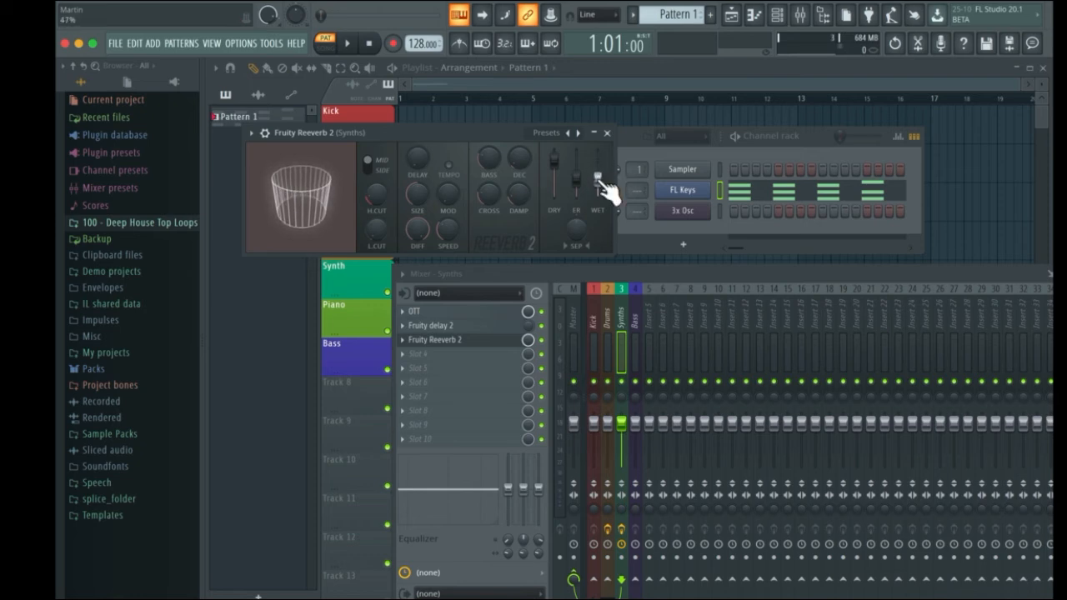
left_click(607, 132)
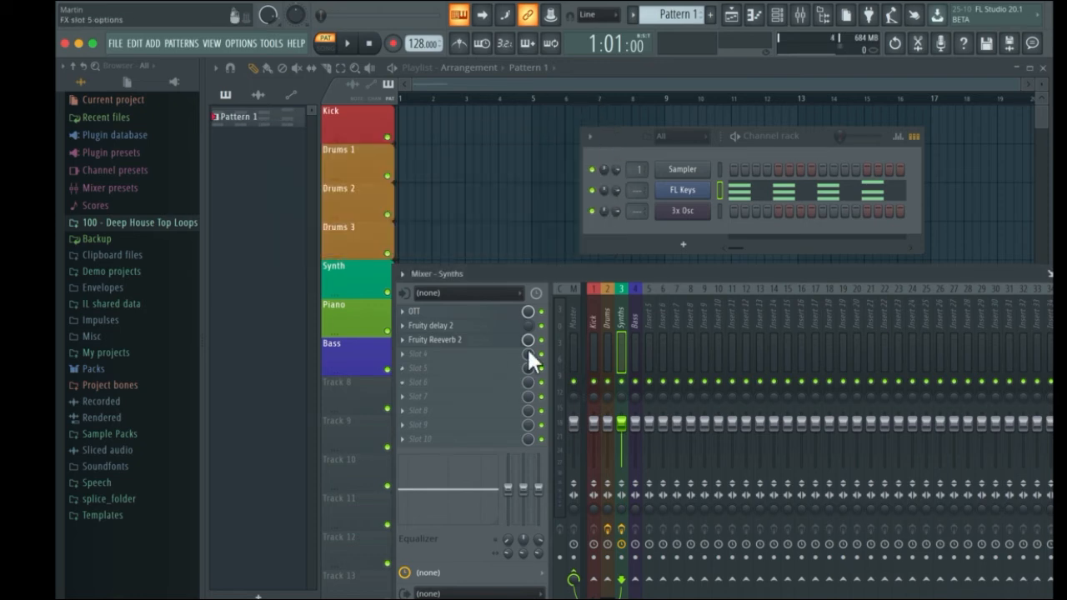
mouse_move(528, 340)
left_mouse_down()
mouse_move(527, 377)
mouse_move(530, 346)
left_mouse_up()
- Add a Fruity Parametric EQ to the fourth effect slot of the Synths mixer track and pull its 90 Hz and 8000 Hz bands fully down
left_click(402, 353)
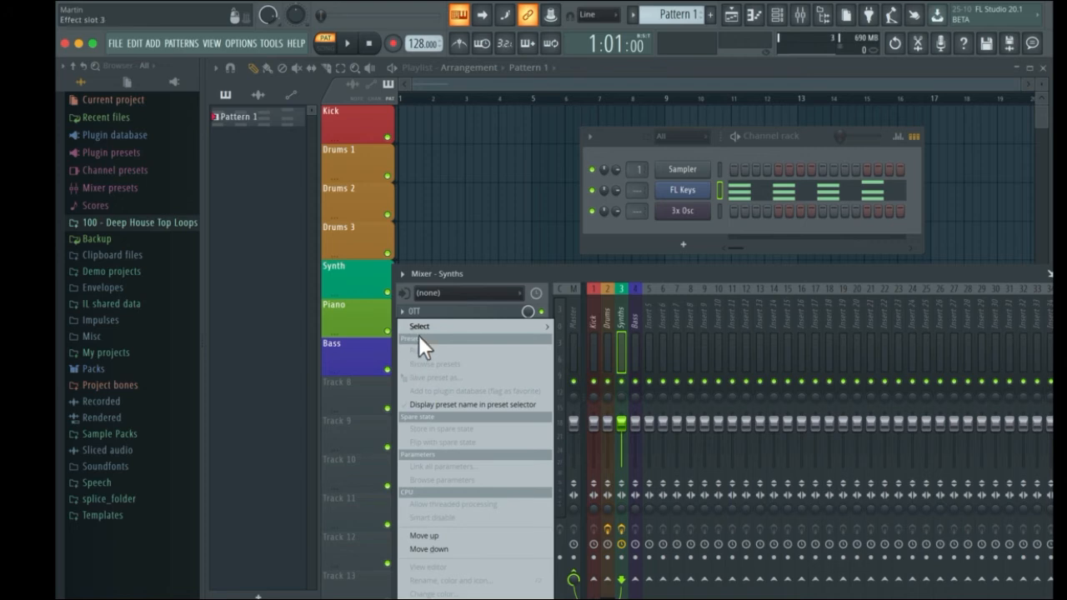
mouse_move(423, 331)
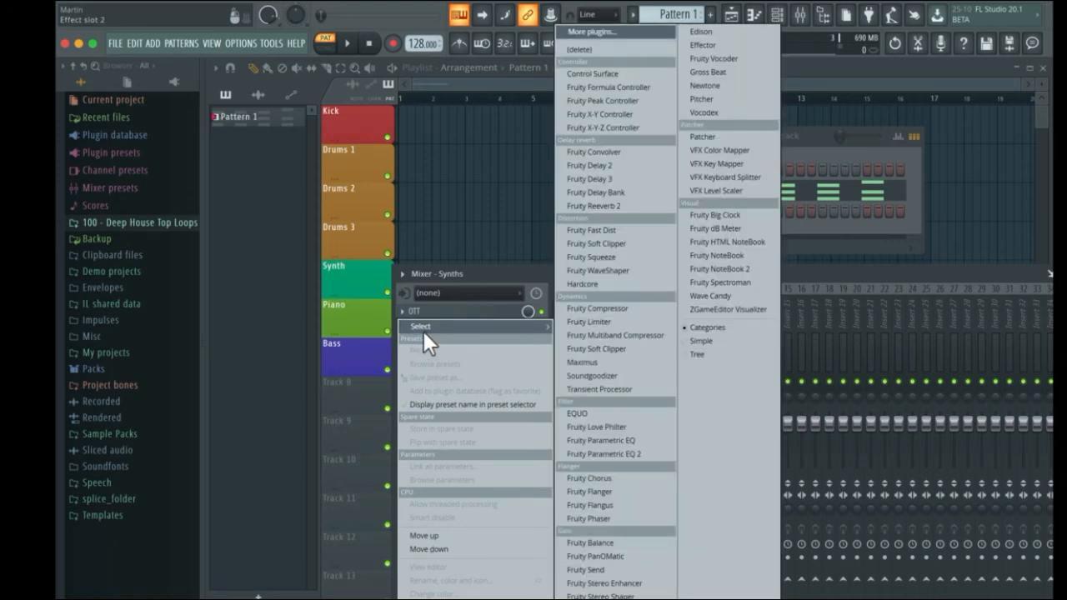
left_click(632, 442)
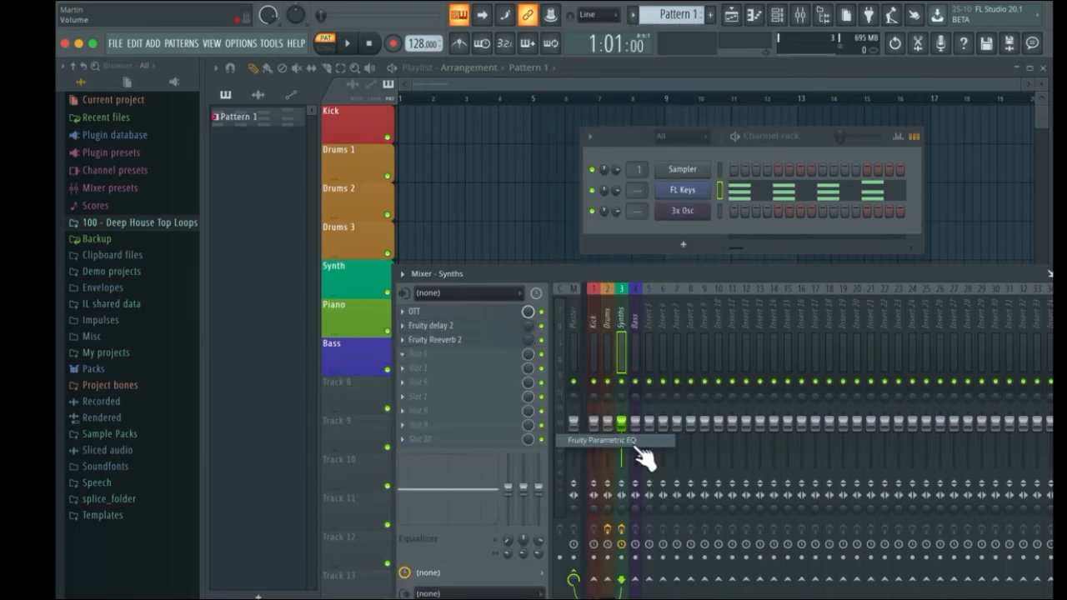
left_click_drag(281, 223, 282, 256)
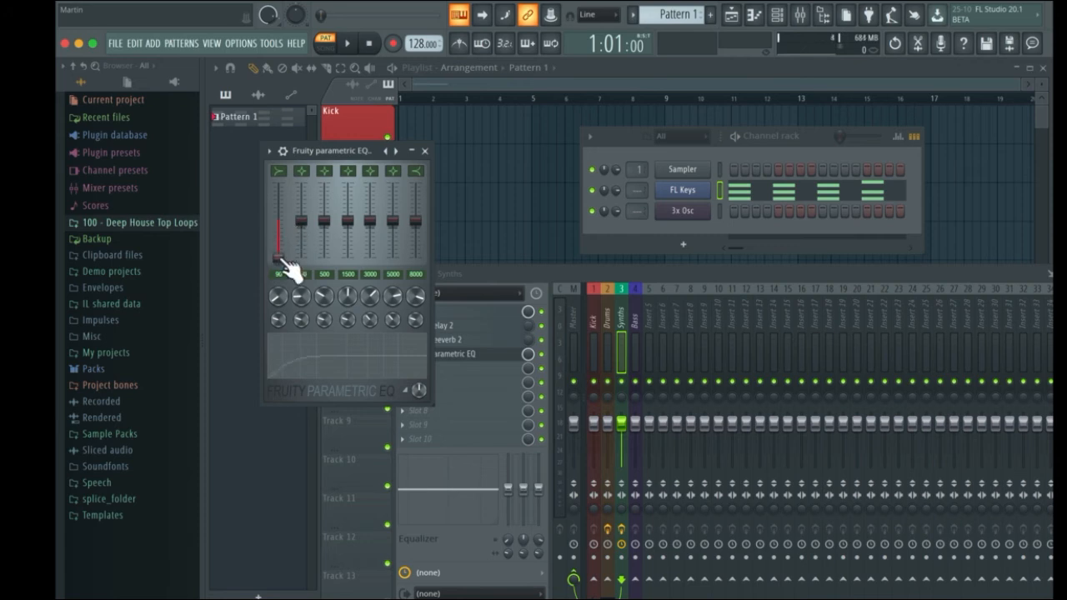
left_click_drag(426, 225, 425, 258)
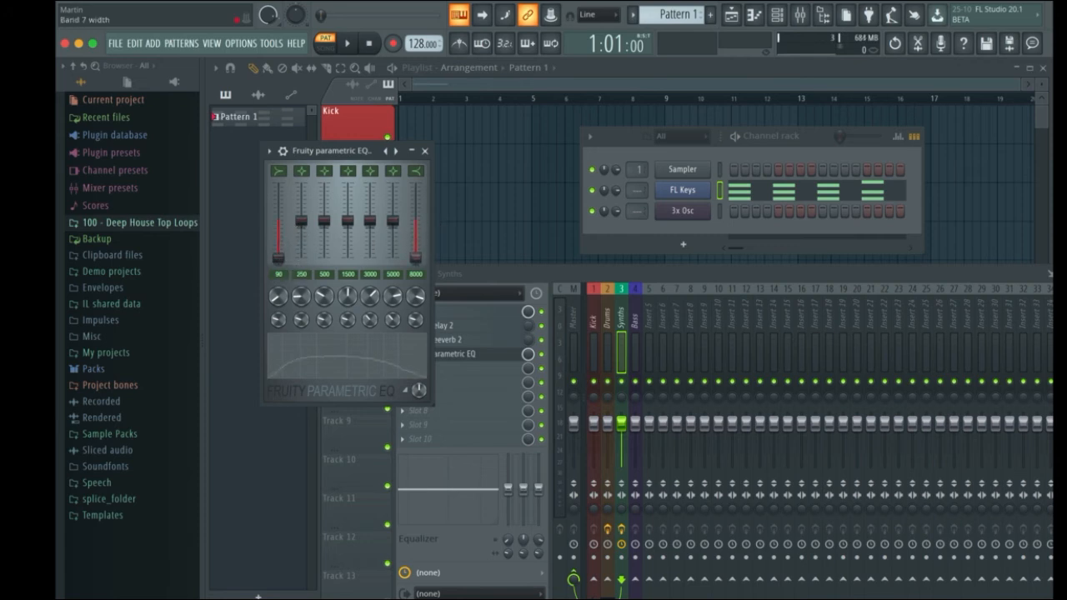
- Set the highest band of the Synths Parametric EQ to 16000 Hz at about -8.4 dB, and close the plugin
left_click_drag(416, 320, 415, 267)
left_click(415, 293)
left_click_drag(415, 317, 415, 325)
left_click_drag(415, 258, 415, 238)
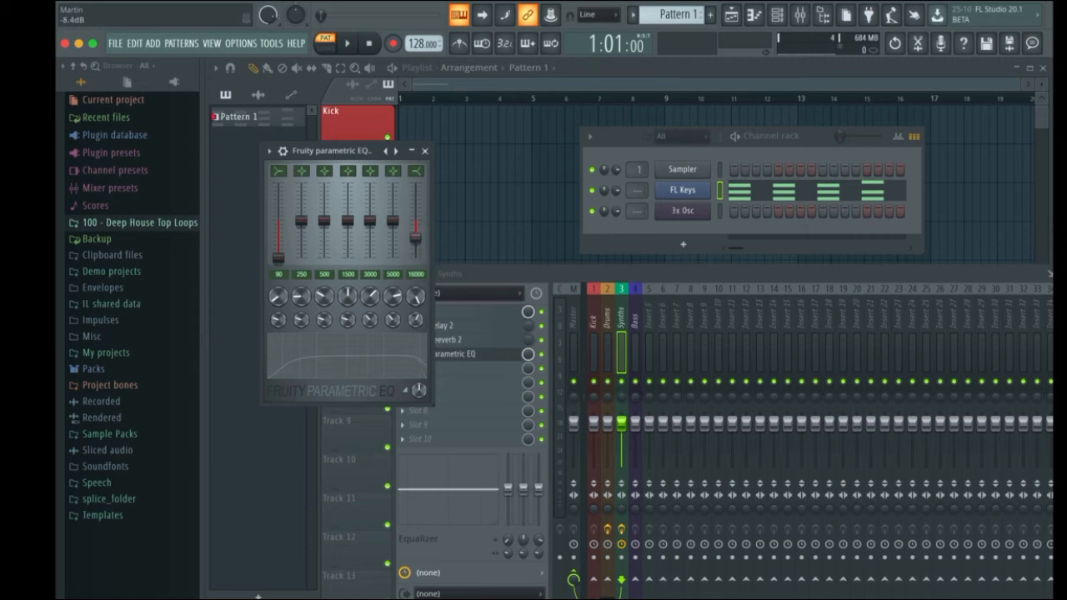
left_click(424, 151)
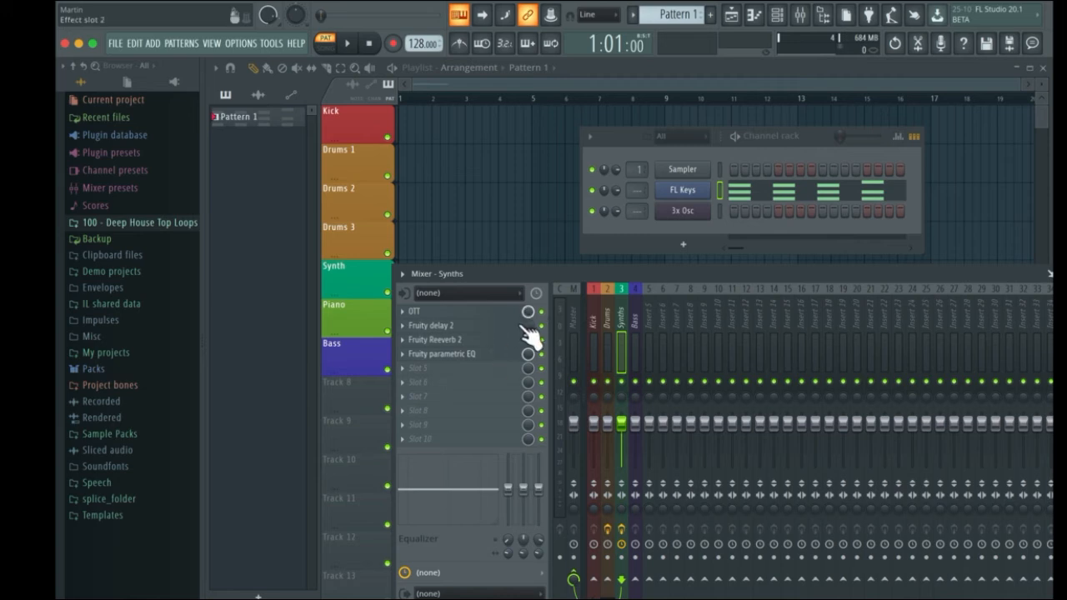
- Add a Fruity Stereo Shaper to the first effect slot of the Bass mixer track
left_click(635, 292)
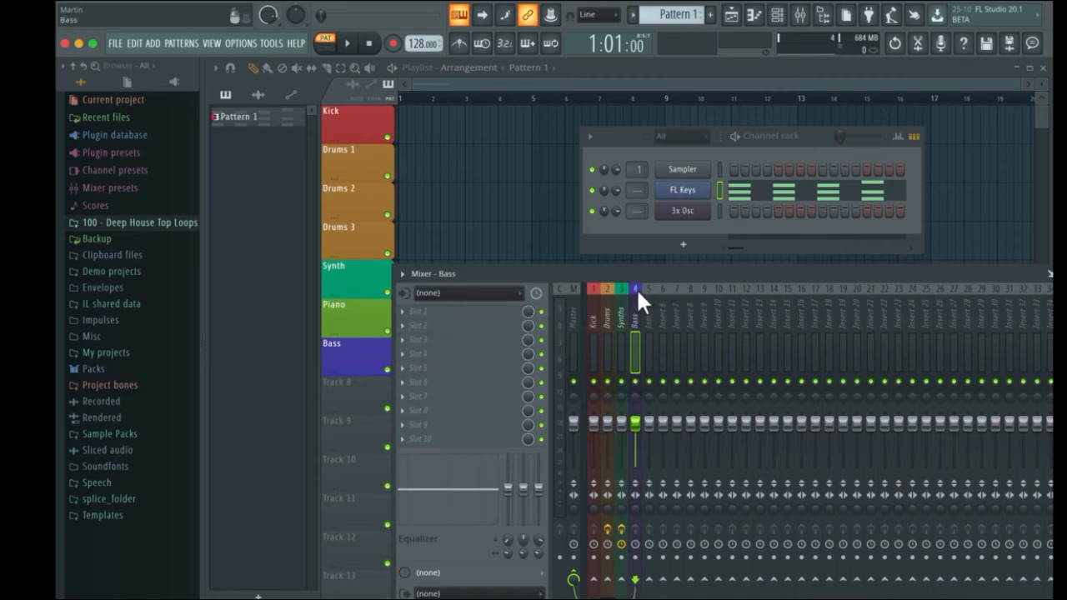
left_click(407, 310)
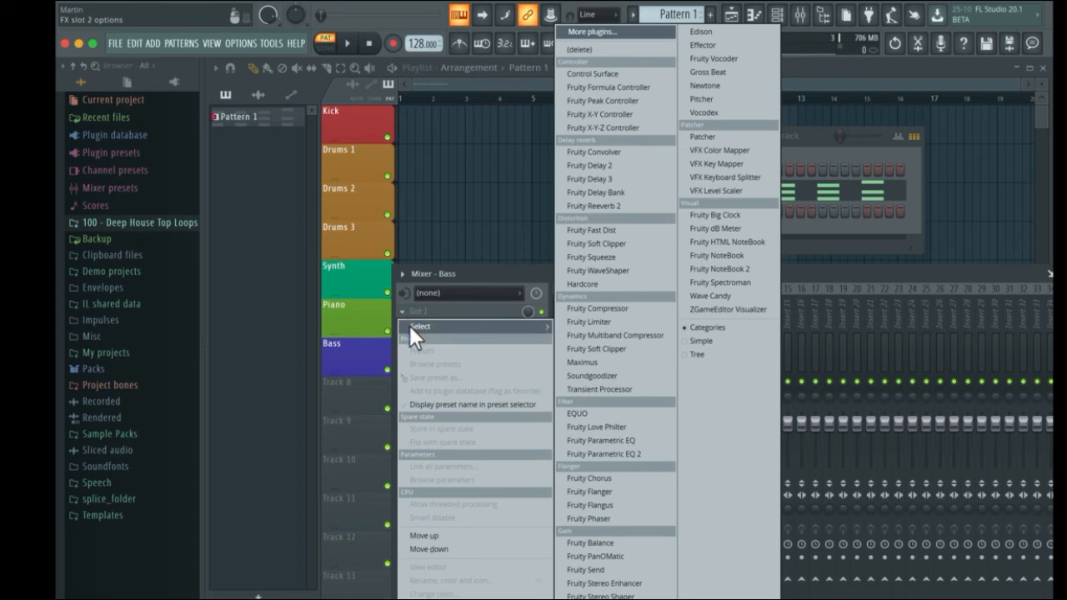
left_click(705, 340)
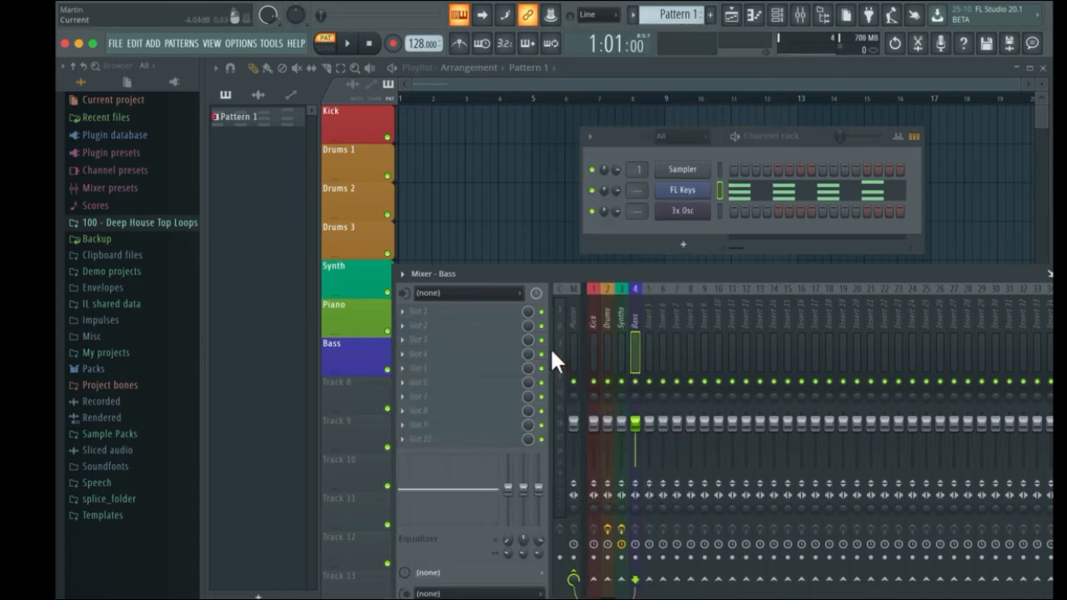
left_click(403, 312)
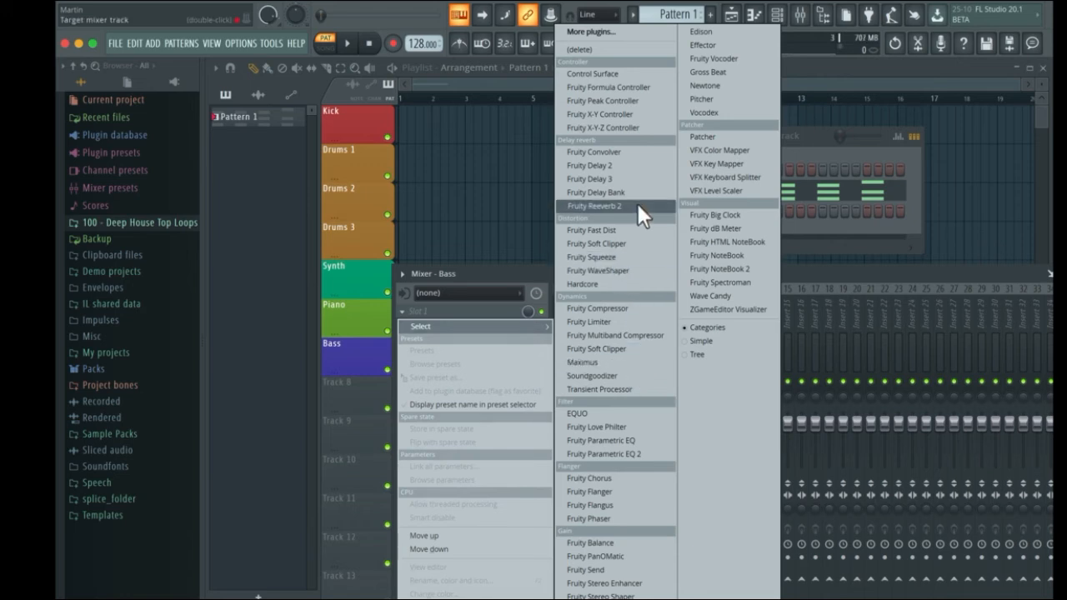
left_click(616, 595)
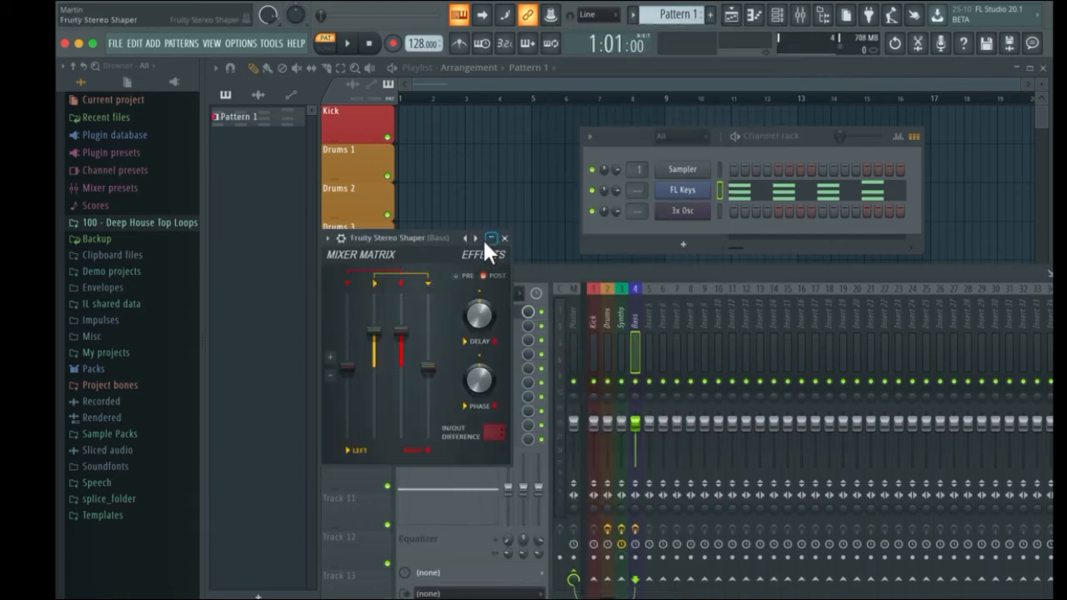
- Load the LR to LL preset in the Bass track's Fruity Stereo Shaper and close the plugin
left_click(329, 238)
left_click(328, 237)
left_click(328, 237)
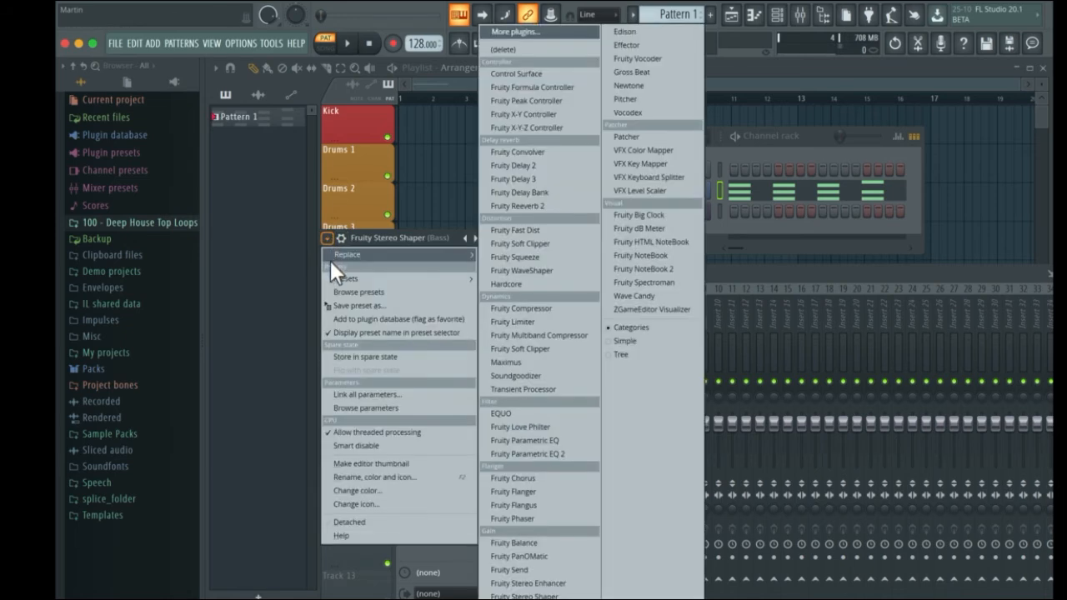
mouse_move(332, 279)
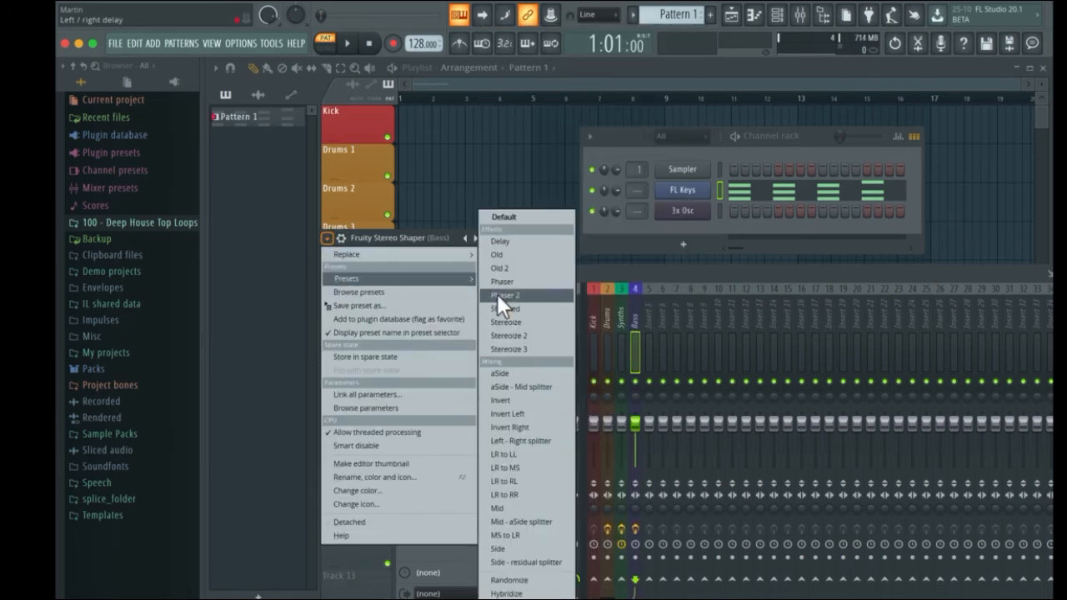
left_click(528, 453)
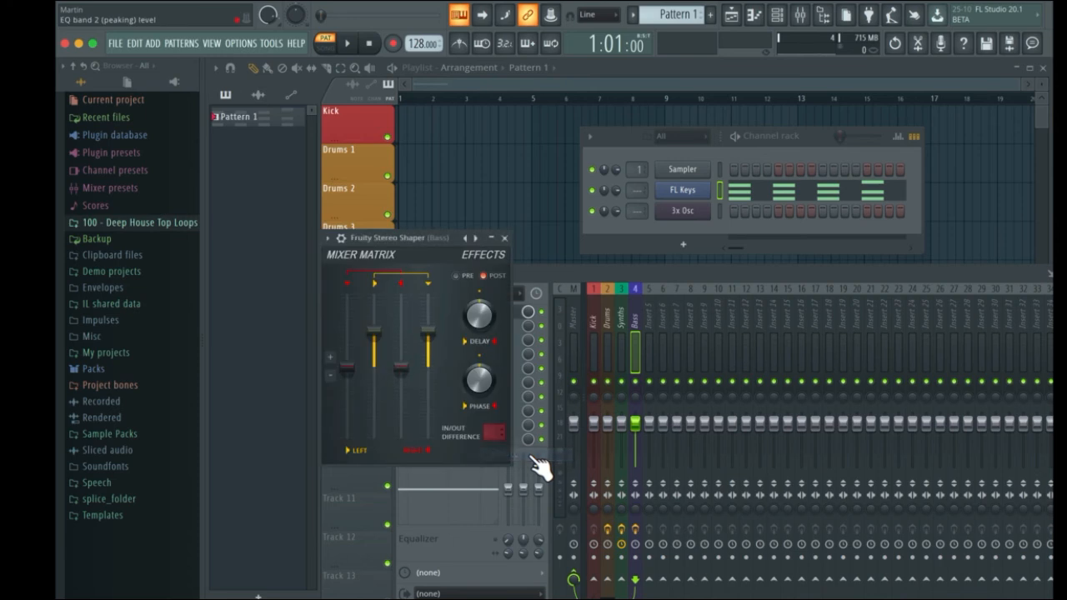
left_click(505, 238)
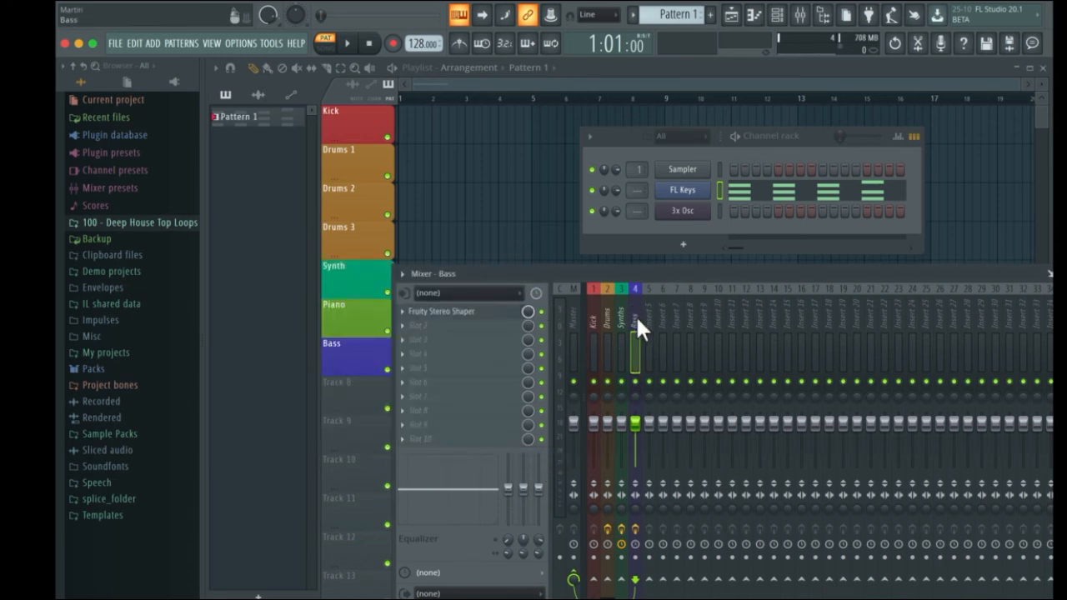
- Add a Fruity Parametric EQ 2 to the second Bass effect slot and pull band 7 fully down at about 258 Hz
left_click(421, 327)
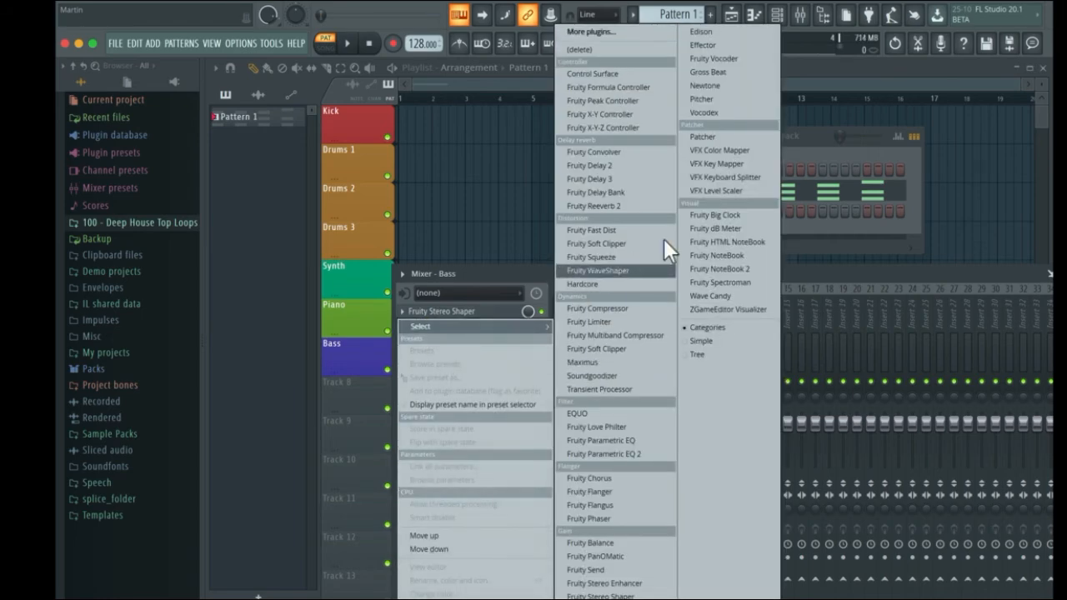
left_click(643, 453)
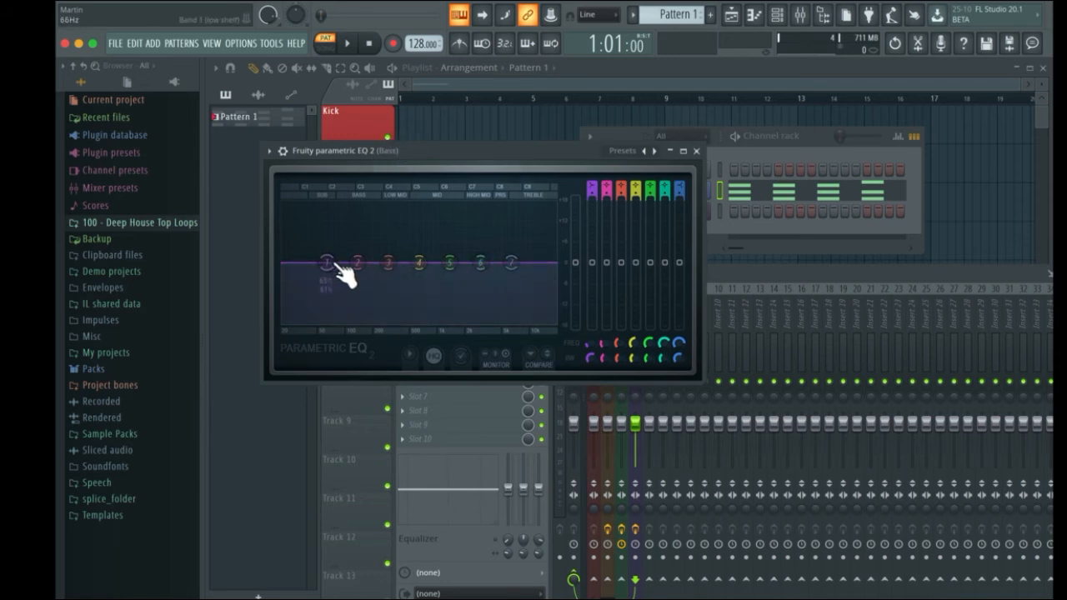
left_click_drag(511, 263, 397, 322)
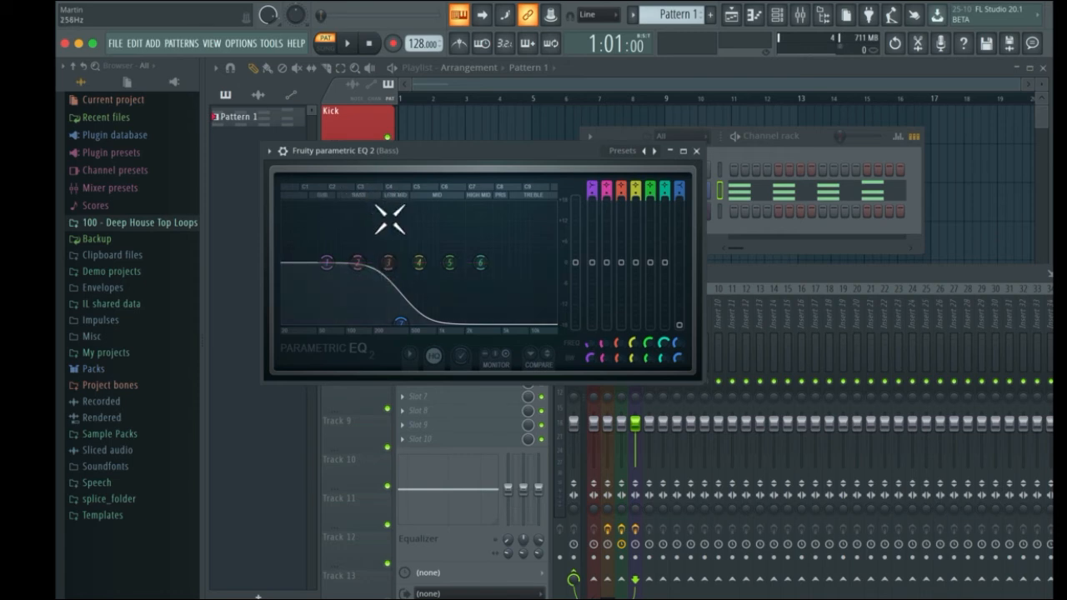
- Pull band 1 of the Bass Parametric EQ 2 fully down at the lowest frequency, adjust its width, and close the plugin
left_click_drag(404, 321, 400, 317)
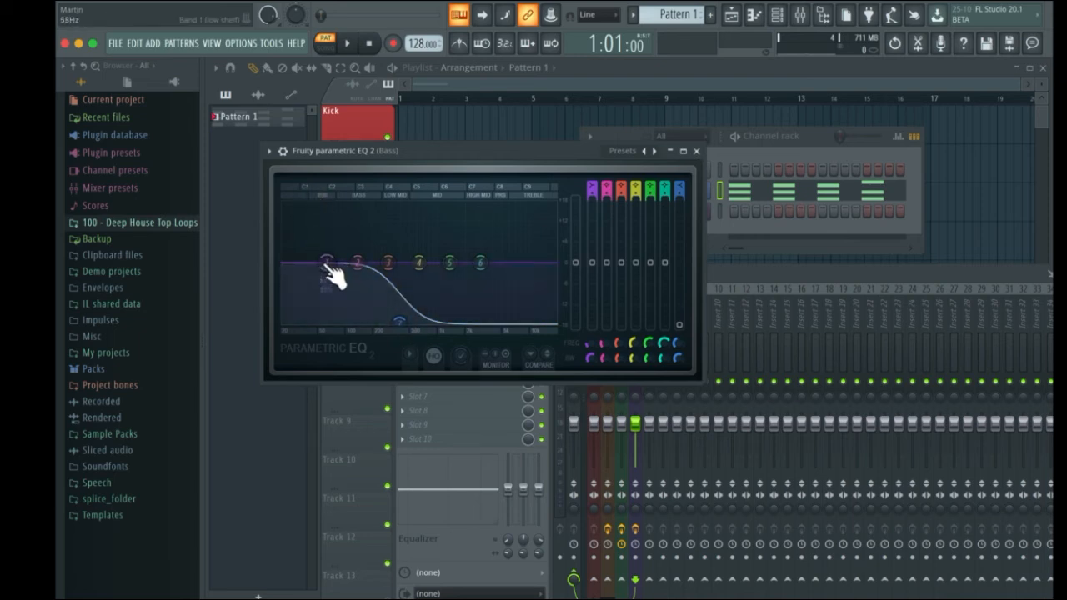
left_click_drag(327, 262, 285, 321)
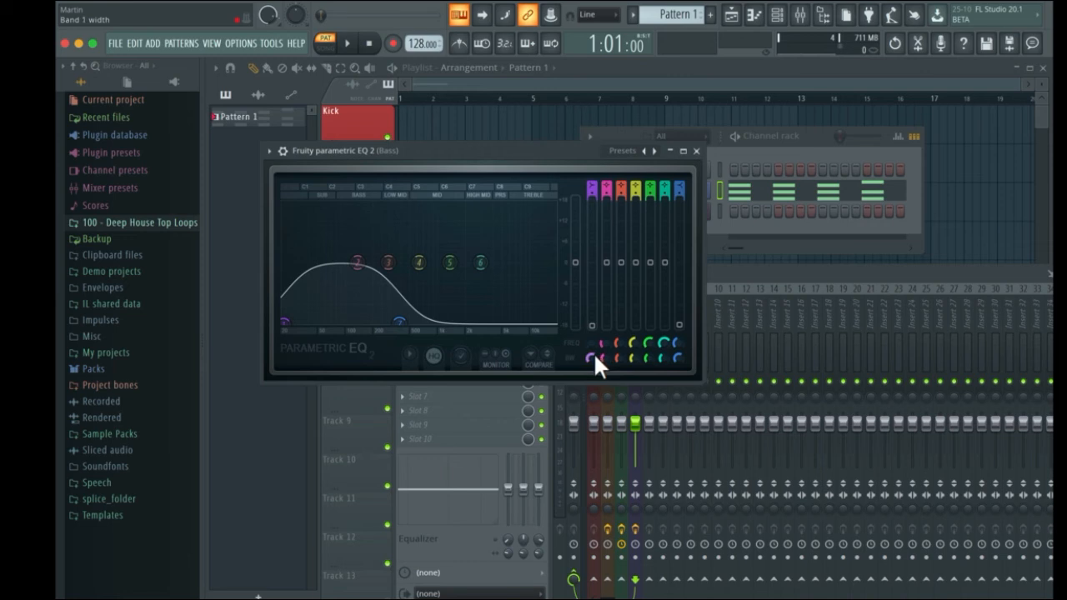
mouse_move(594, 357)
left_mouse_down()
mouse_move(593, 330)
mouse_move(594, 355)
left_mouse_up()
left_click_drag(289, 327, 300, 296)
left_click_drag(466, 149, 461, 91)
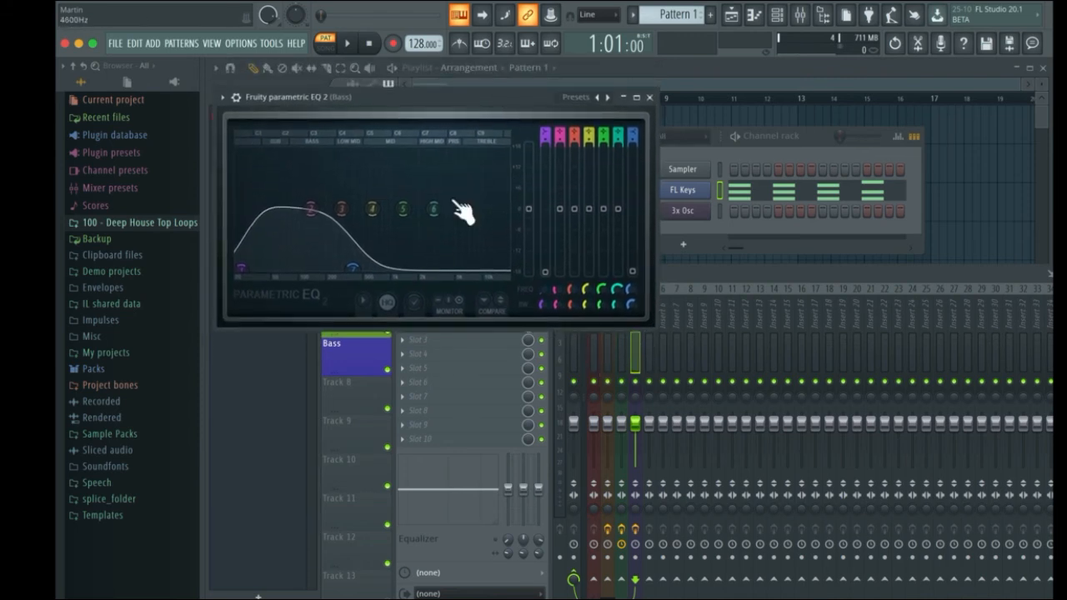
left_click_drag(446, 100, 650, 107)
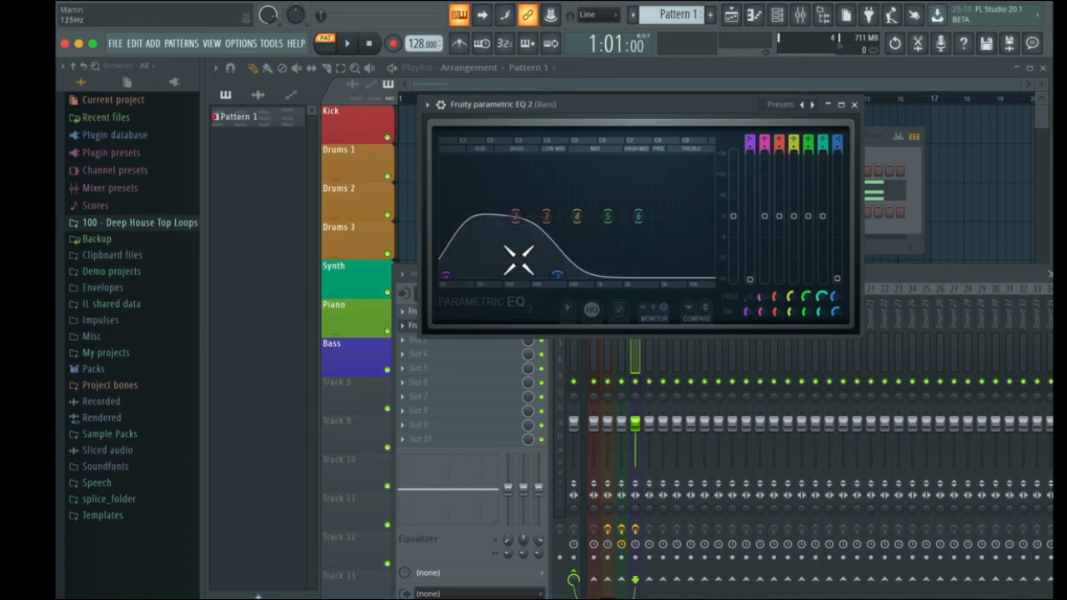
left_click(853, 104)
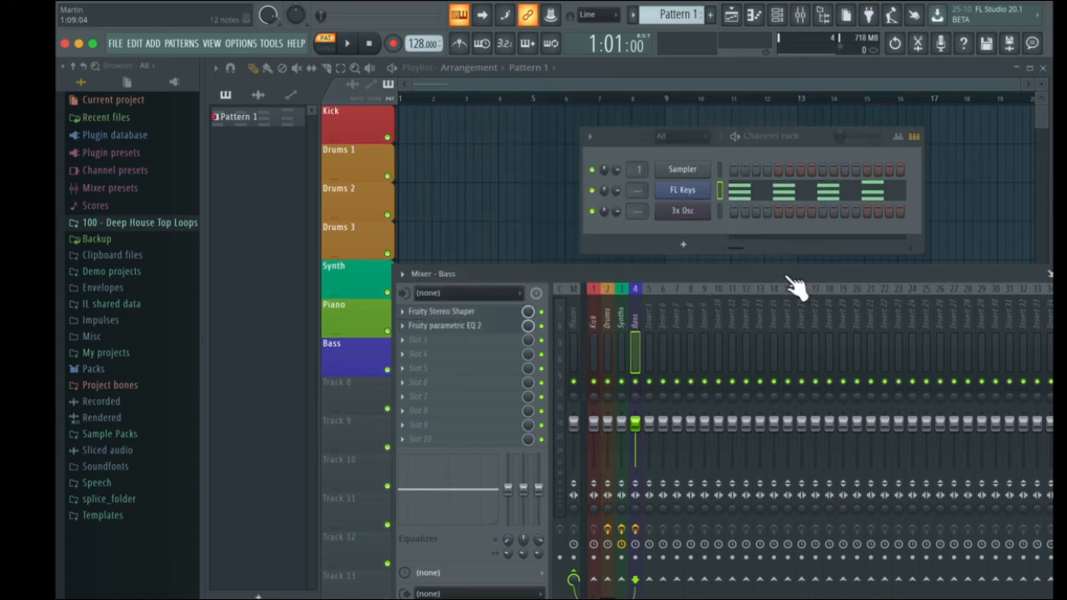
- Review the effect chains on the Synths, Drums, Kick and Bass mixer tracks
left_click(620, 308)
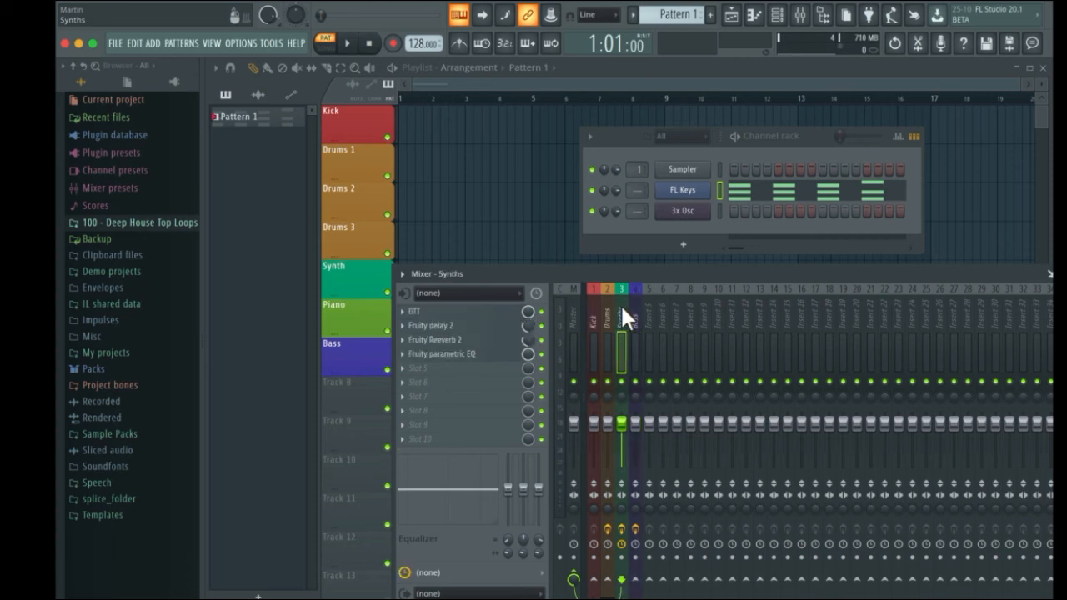
left_click(612, 310)
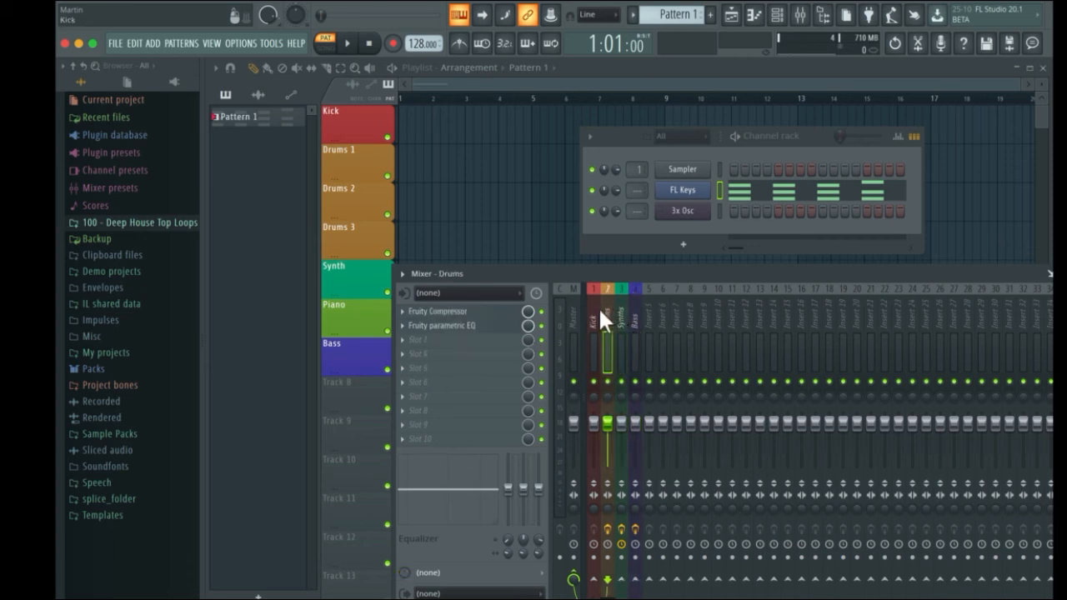
left_click(595, 306)
left_click(608, 305)
left_click(619, 309)
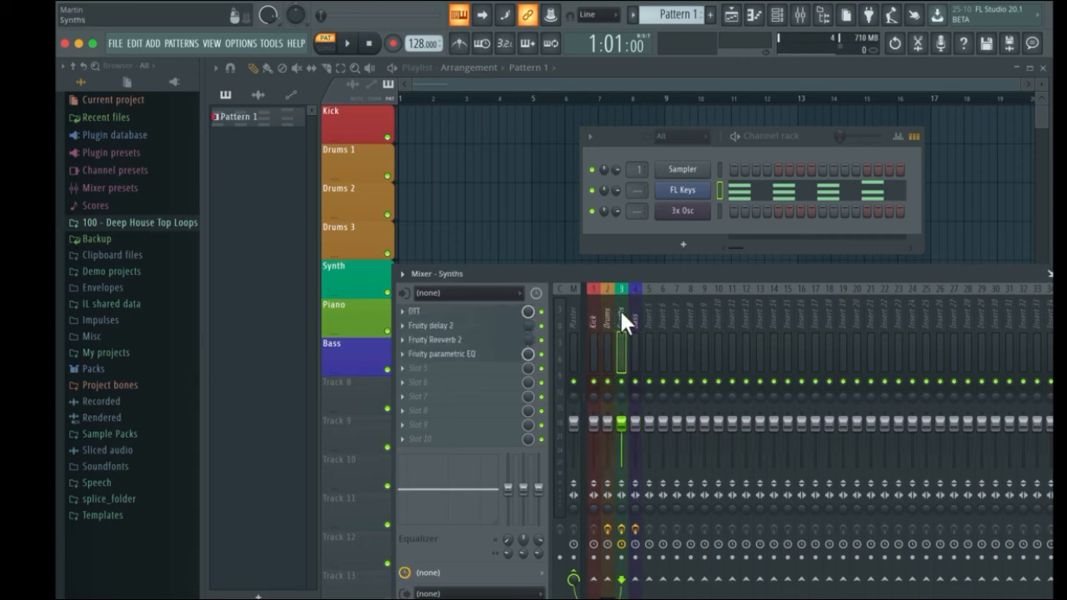
left_click(634, 308)
- Open the EQs of the Bass, Synths and Drums mixer tracks side by side and compare their curves
left_click(460, 326)
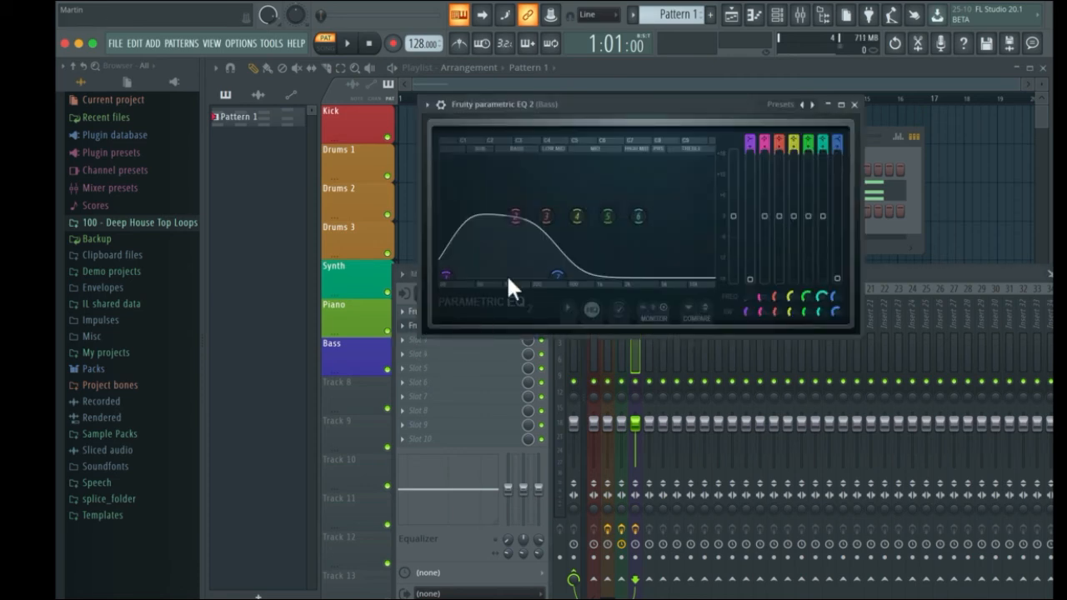
left_click_drag(558, 117, 863, 125)
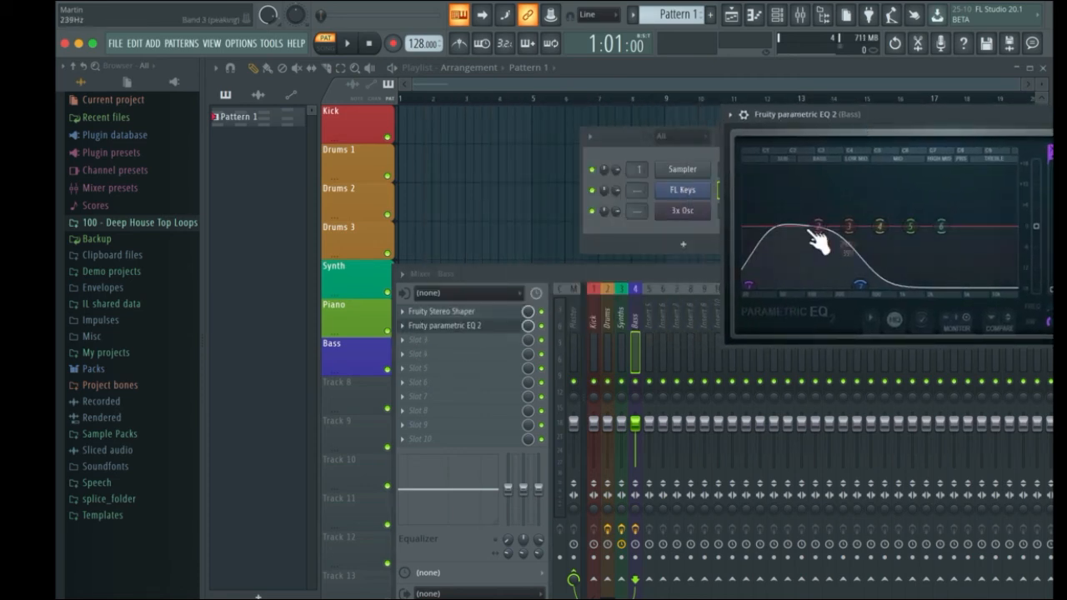
left_click(619, 312)
left_click(493, 353)
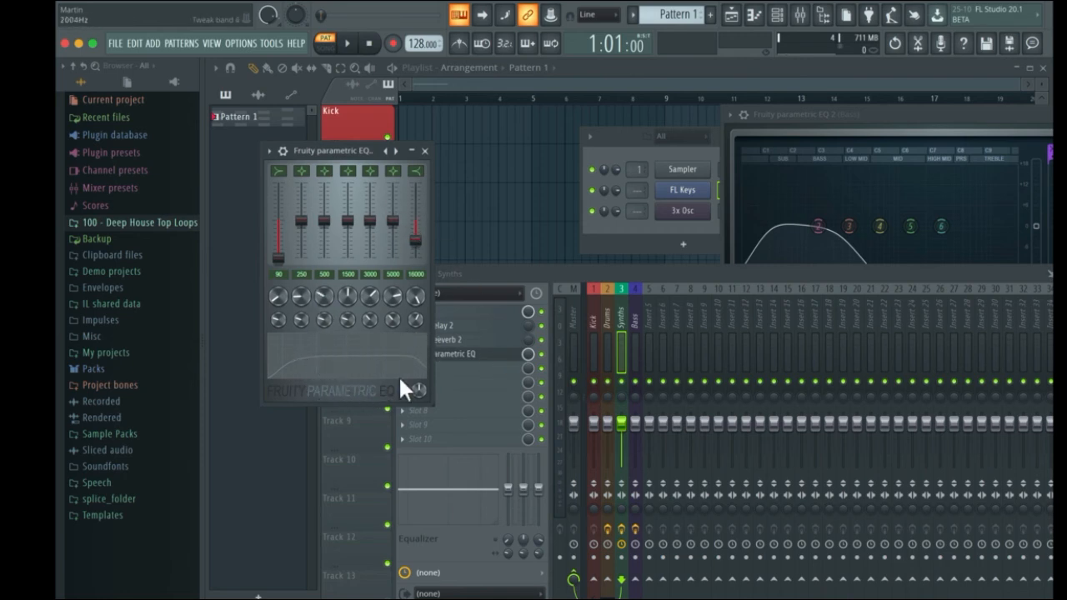
left_click_drag(403, 151, 770, 135)
left_click(605, 293)
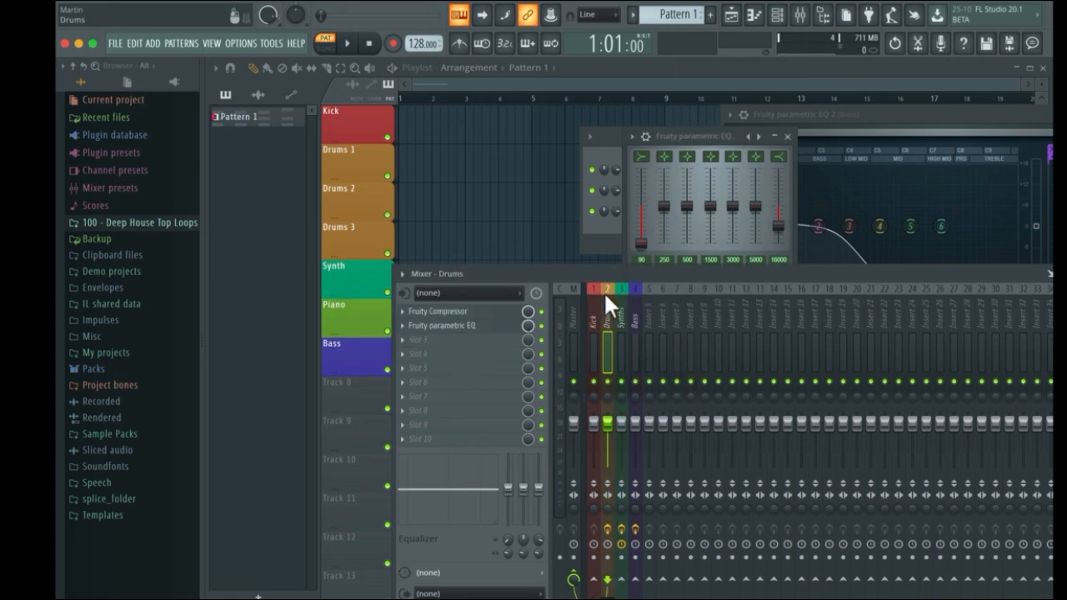
left_click(474, 330)
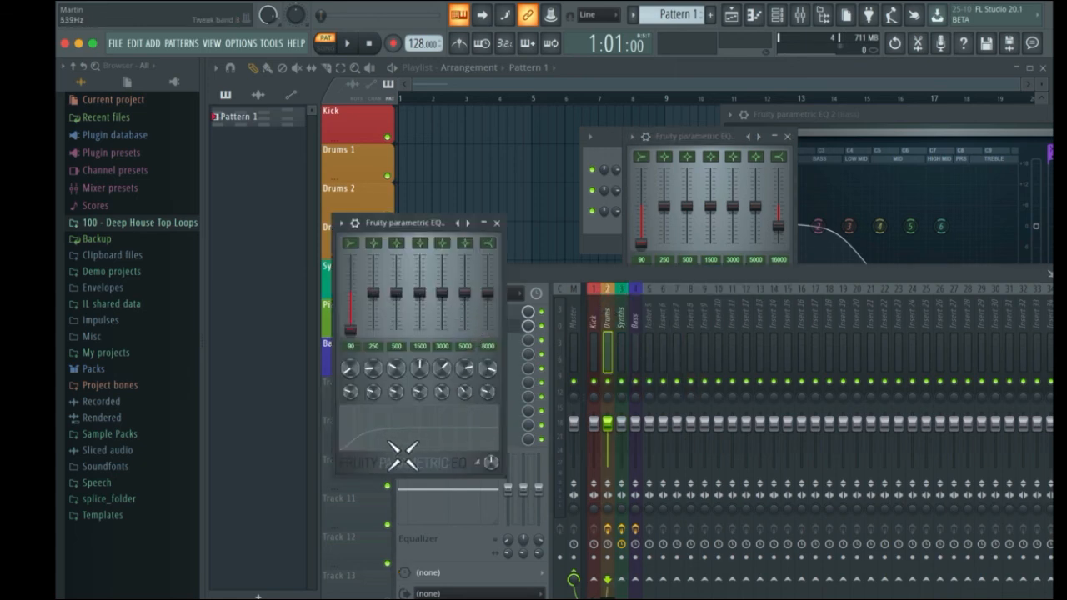
left_click_drag(388, 222, 476, 113)
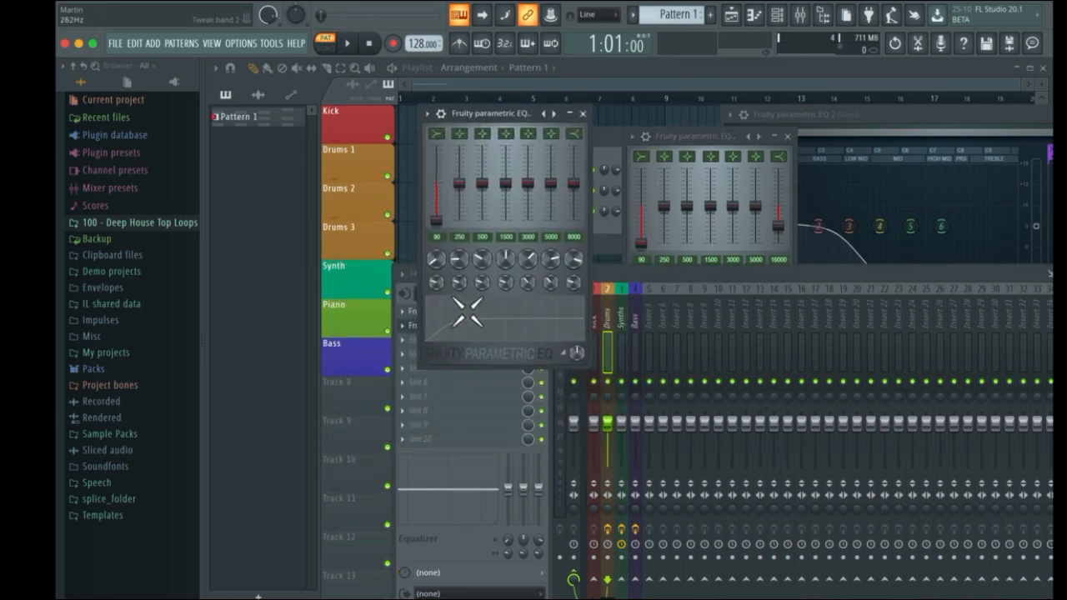
left_click(680, 140)
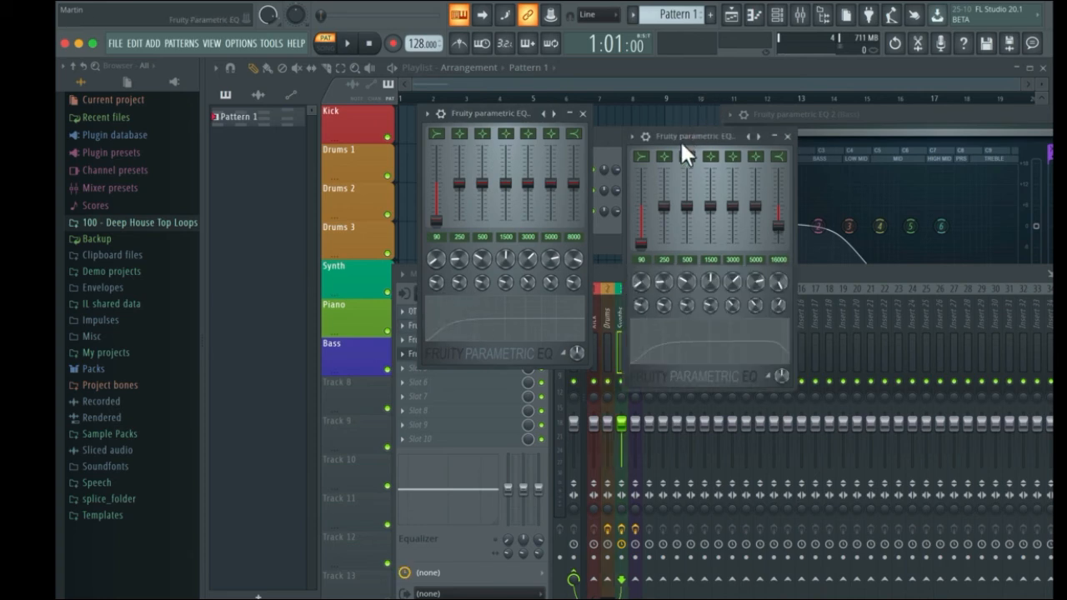
left_click(892, 114)
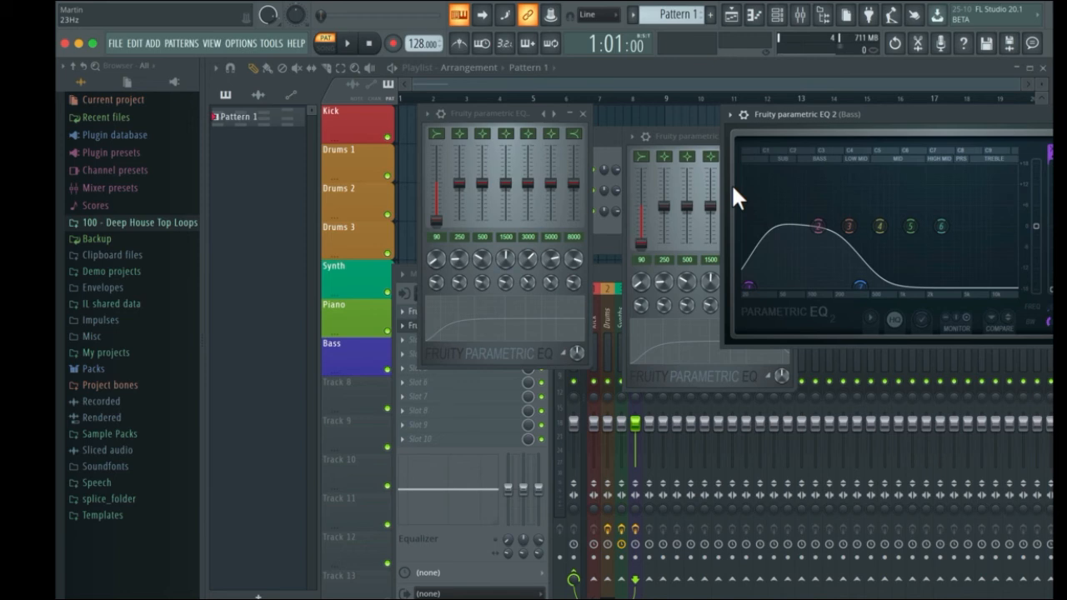
- Close the Drums, Synths and Bass EQ windows
left_click(582, 114)
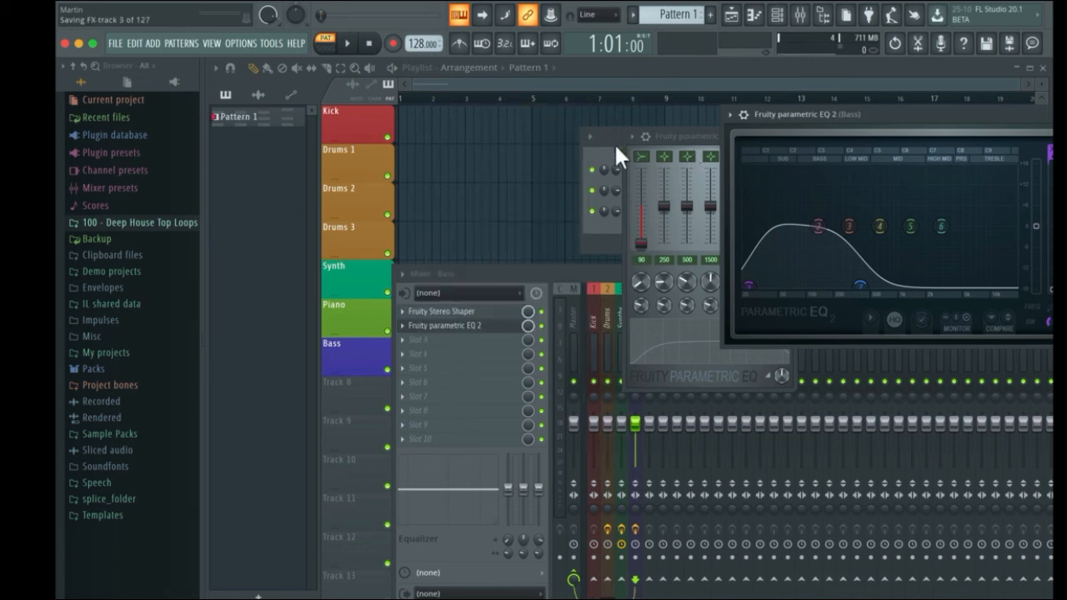
left_click_drag(689, 138, 483, 136)
left_click(560, 126)
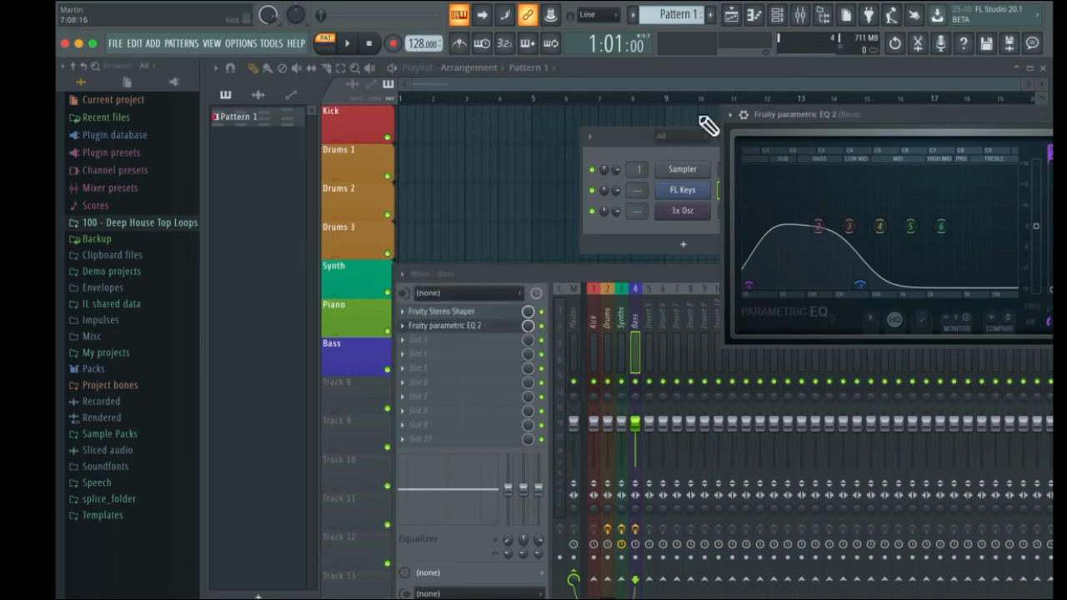
left_click_drag(909, 110, 589, 124)
left_click(728, 127)
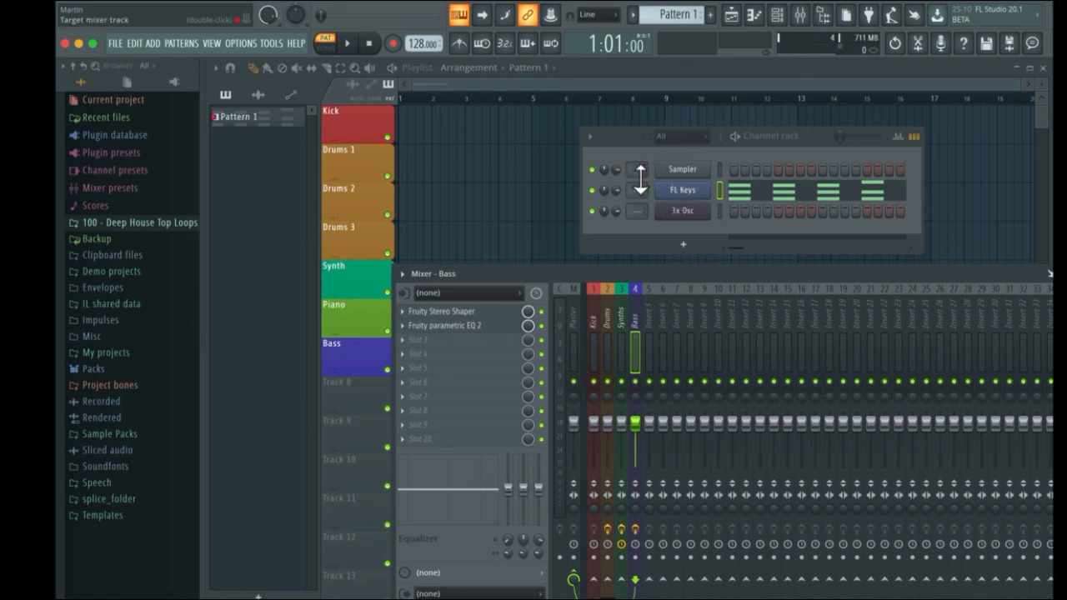
- Route the Sampler and FL Keys channels to mixer track 3 and the 3x Osc channel to mixer track 4
left_click_drag(647, 181, 638, 192)
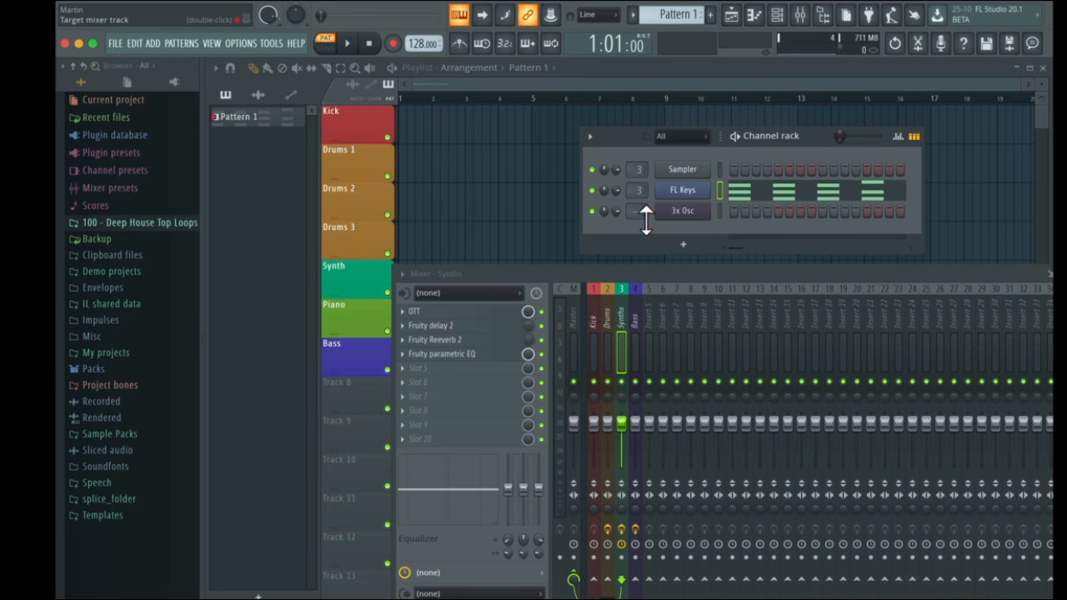
left_click_drag(642, 213, 641, 202)
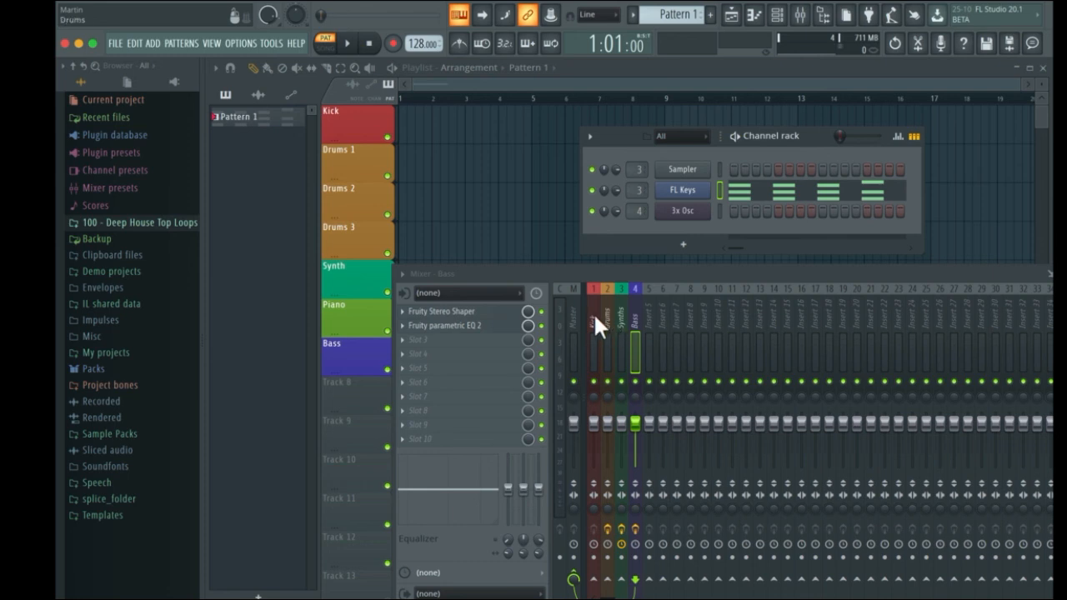
- Add OTT to the first effect slot of the Master track with its depth at about 10%, and close the plugin
left_click(571, 308)
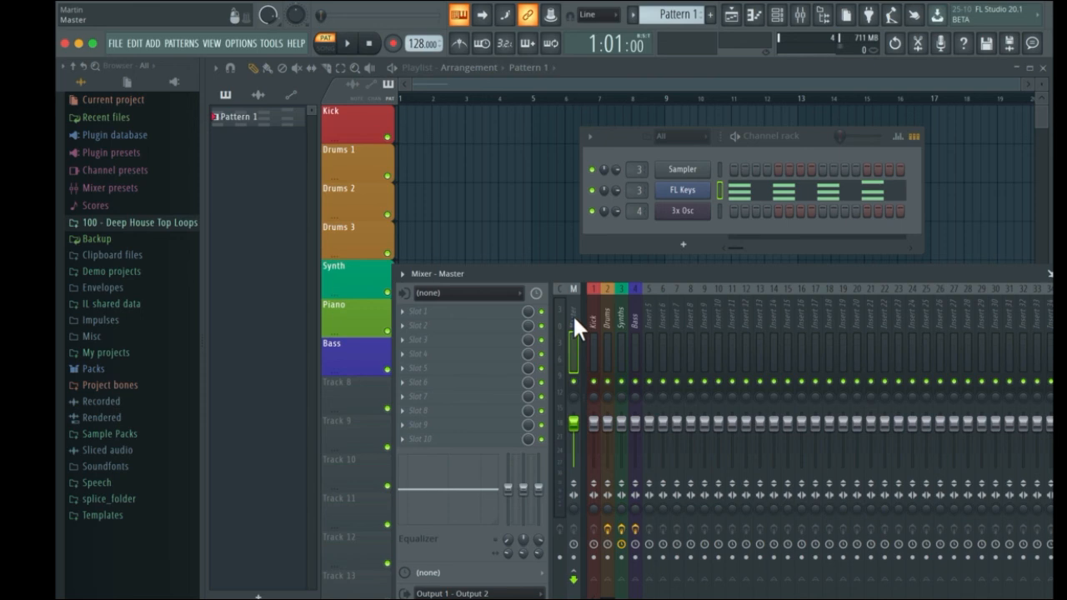
left_click(401, 311)
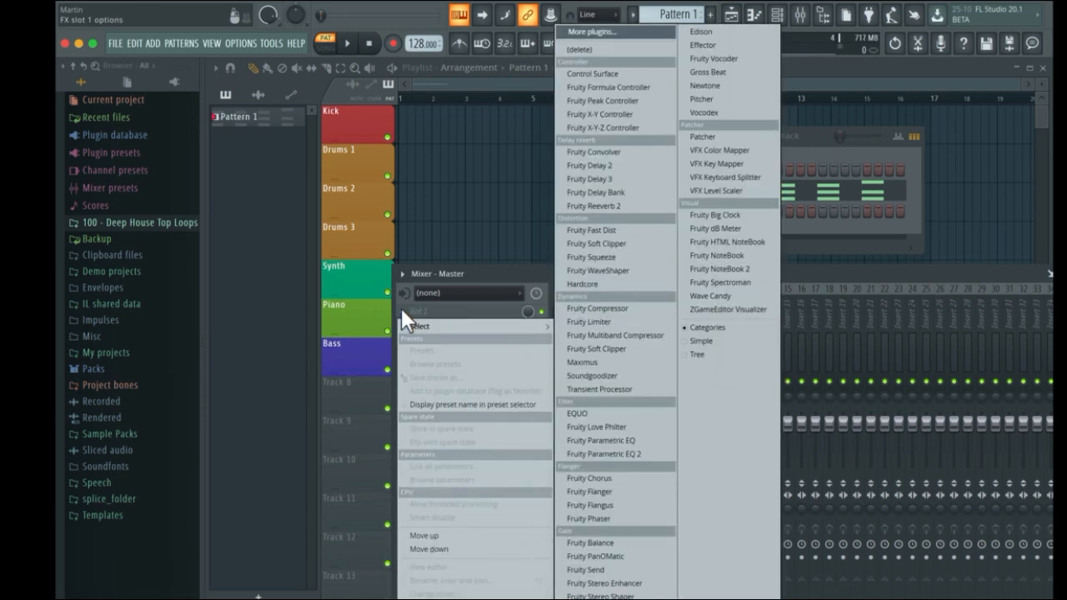
left_click(613, 30)
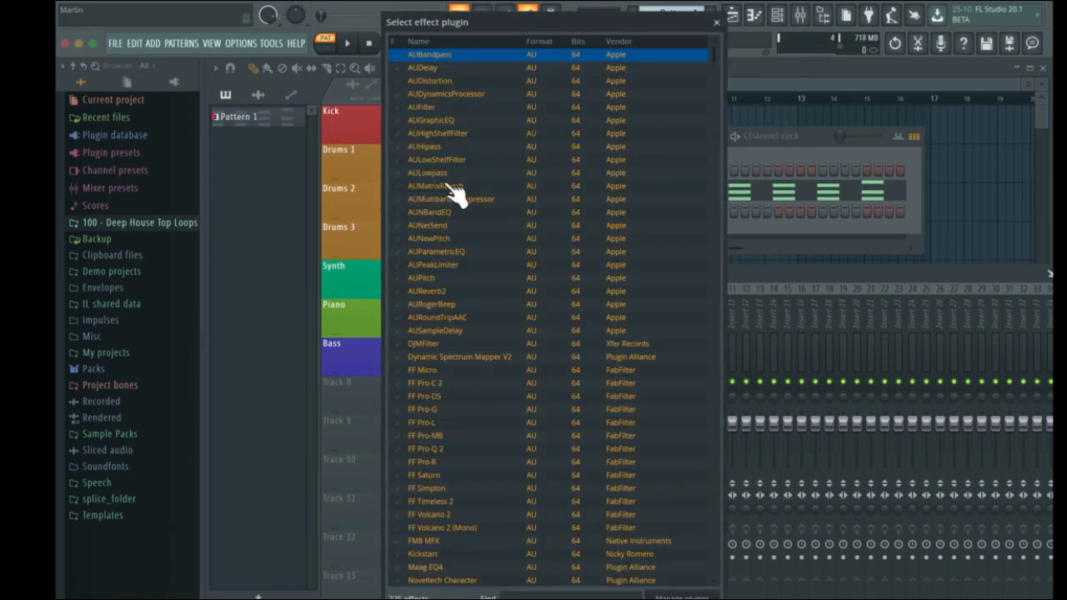
type("ott")
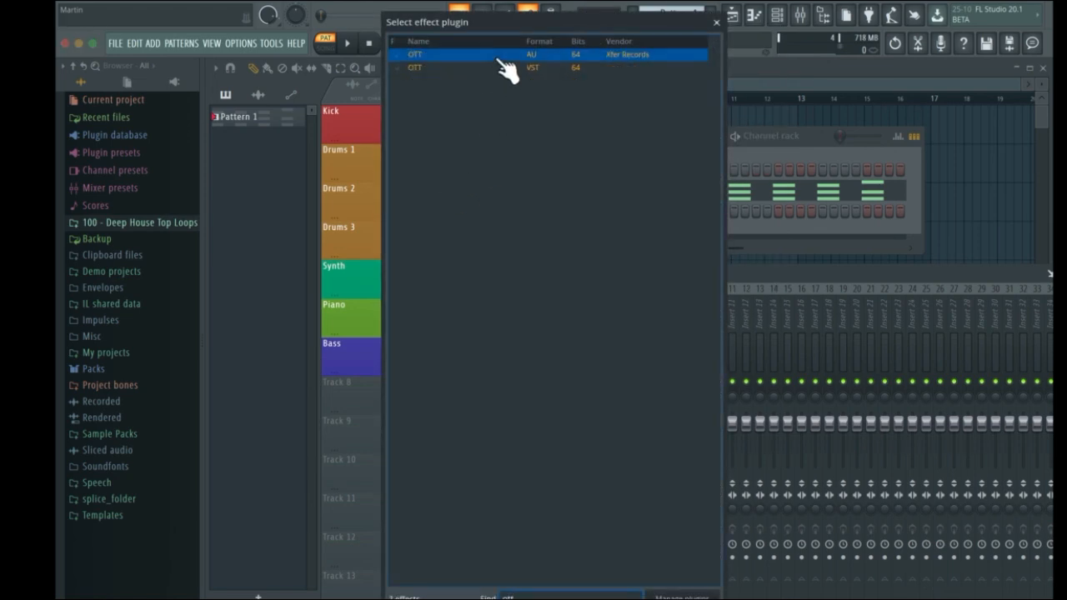
double_click(500, 56)
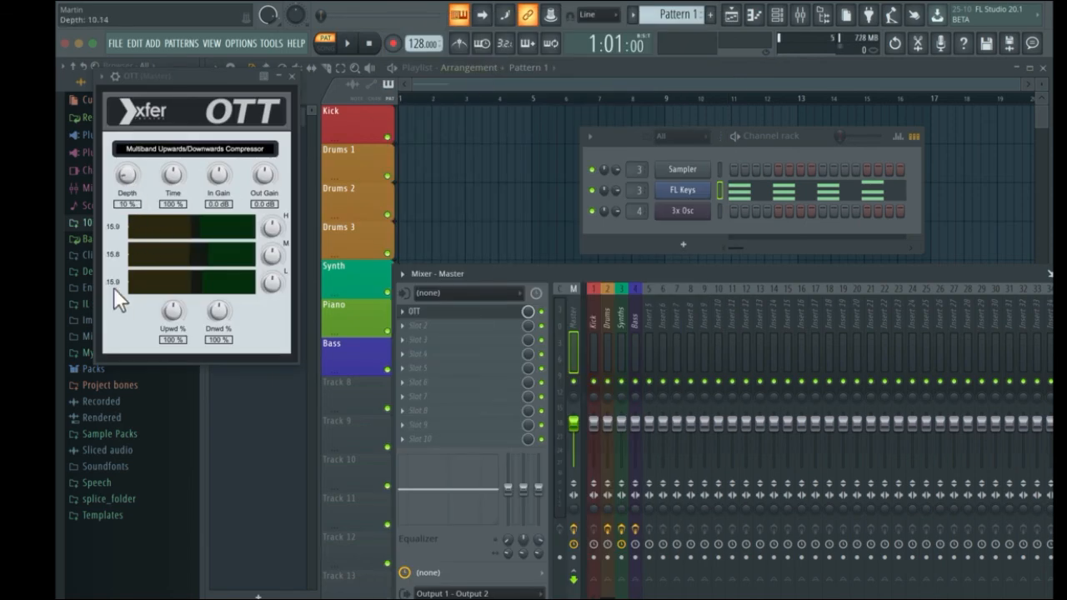
left_click_drag(113, 287, 112, 283)
left_click(293, 77)
- Add a Fruity Limiter to the second effect slot of the Master track and close the plugin
left_click(403, 323)
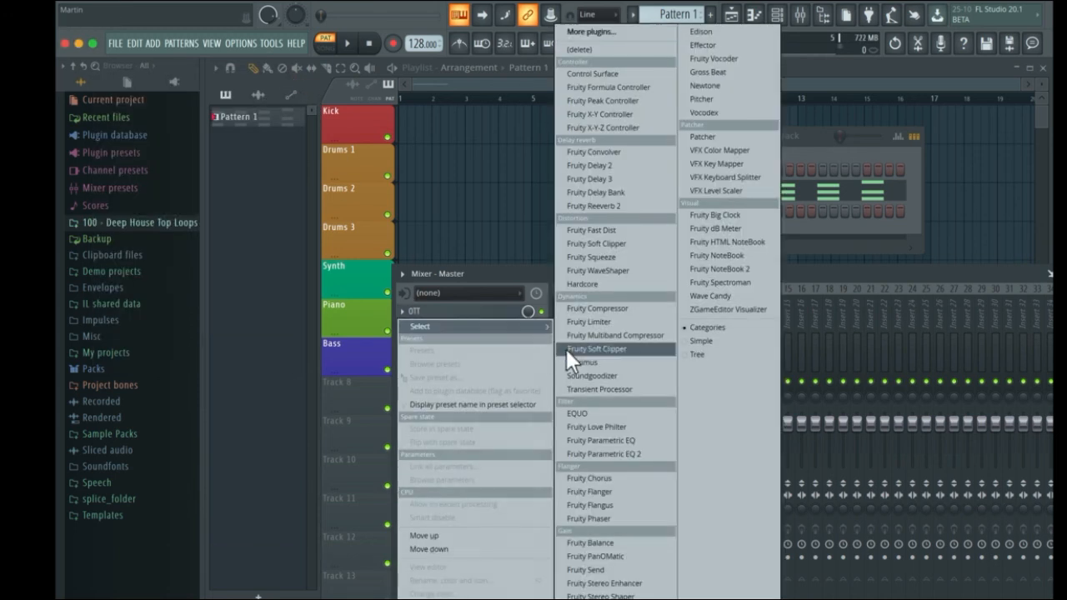
left_click(590, 324)
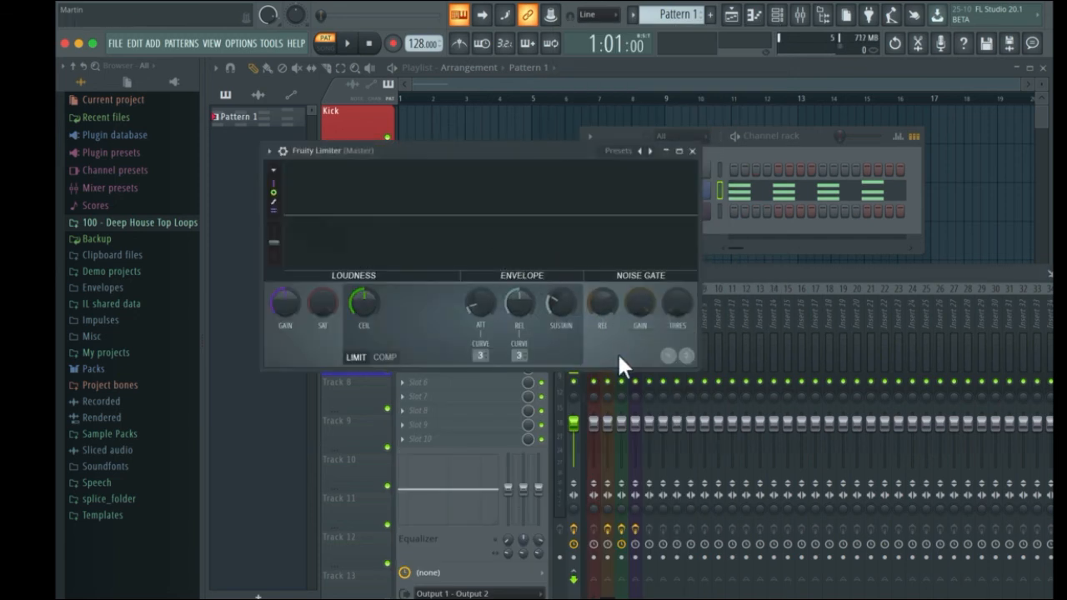
left_click(692, 151)
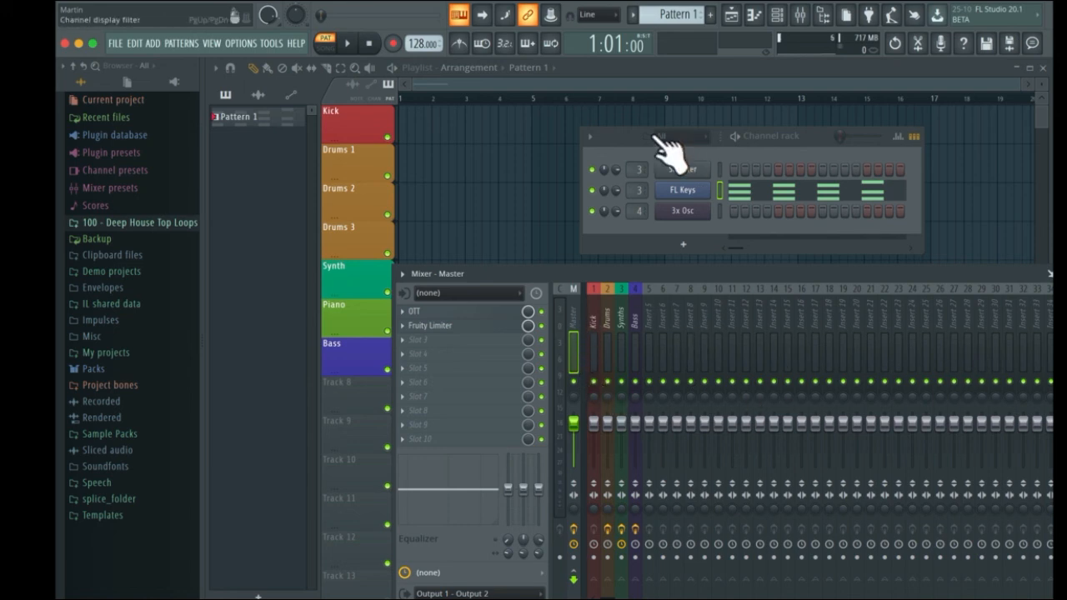
- Move the channel rack and mixer aside and delete Pattern 1 together with its notes
left_click_drag(613, 138, 660, 130)
left_click_drag(583, 268, 757, 340)
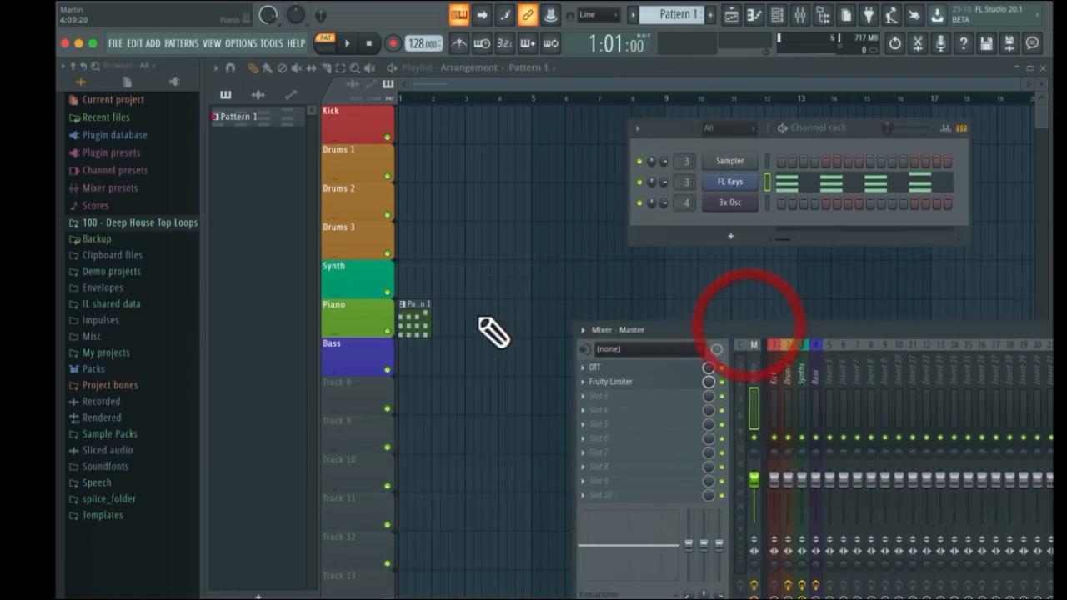
left_click(416, 321)
right_click(275, 123)
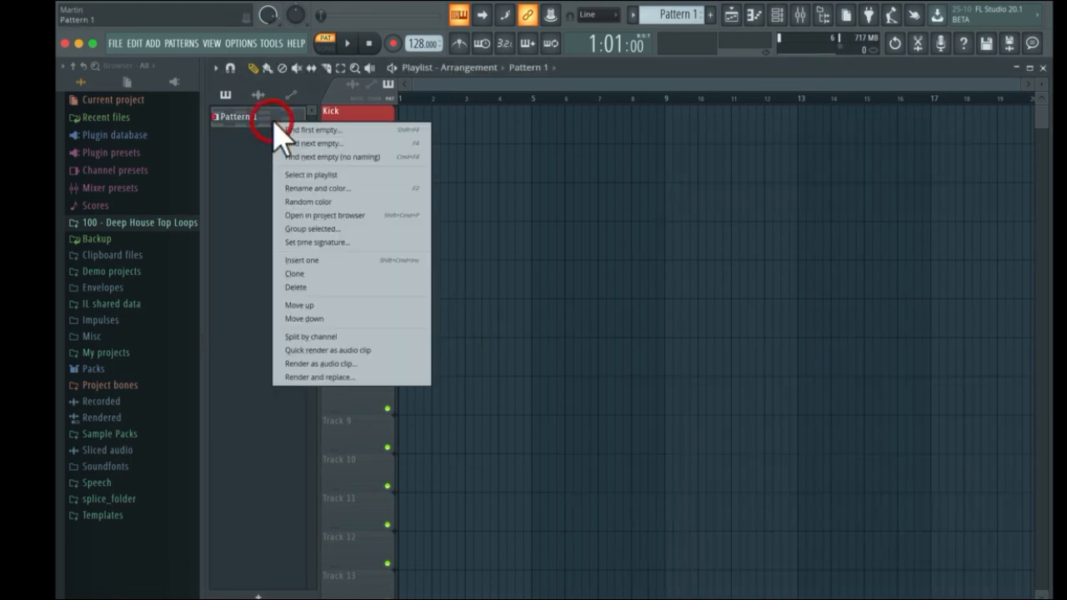
left_click(325, 289)
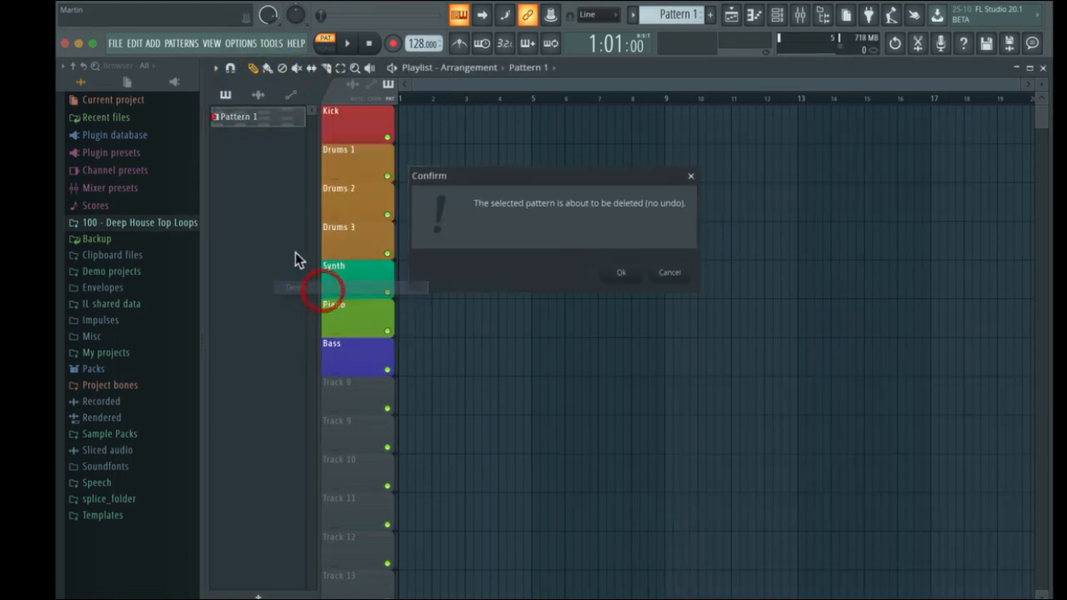
left_click(621, 271)
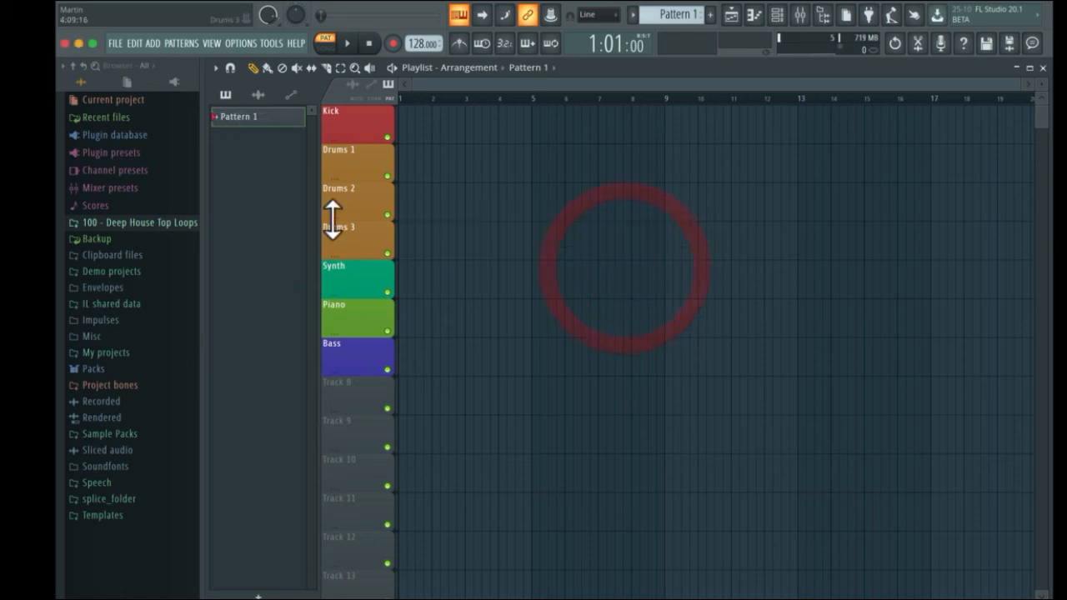
- Check the channel rack's step sequences and the mixer, and hide both windows again
left_click(778, 15)
left_click(800, 16)
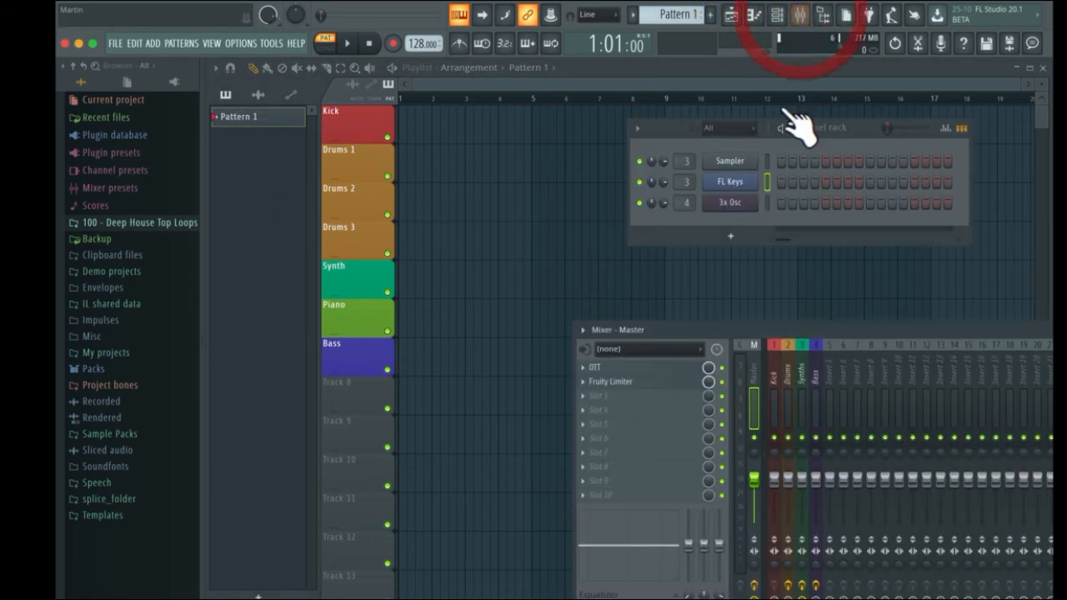
left_click(800, 17)
left_click(777, 17)
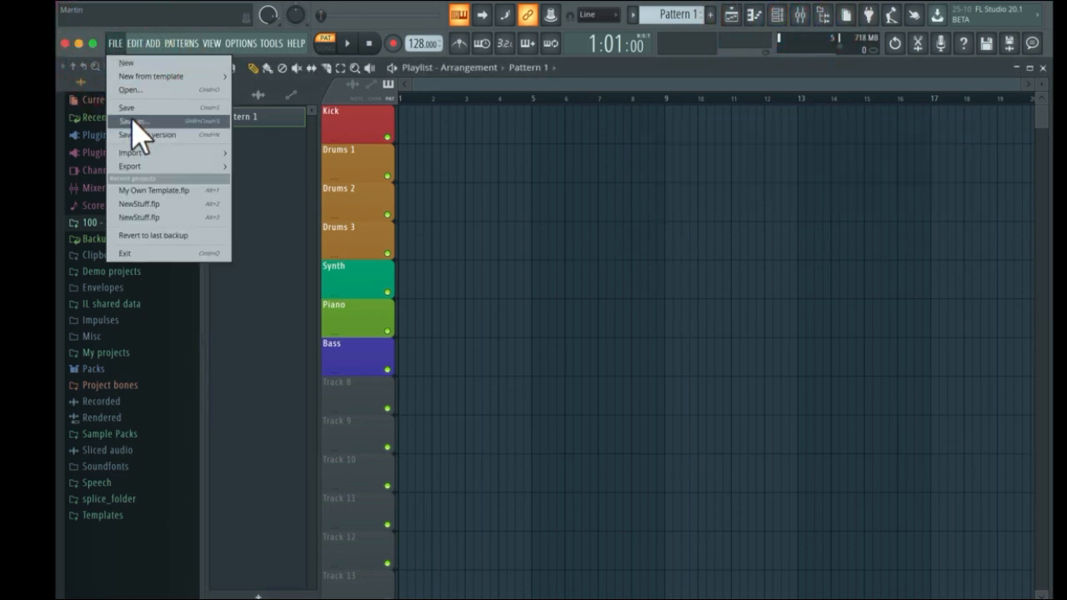
- Save the project as "My Best Template" in FL Studio song format in the Templates folder
left_click(135, 122)
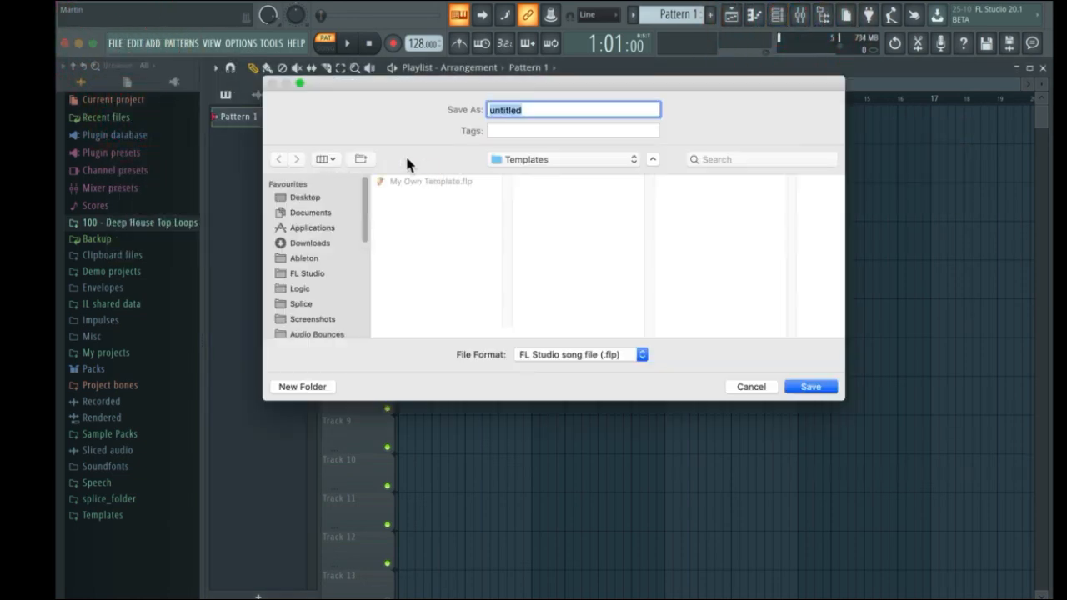
type("My Best")
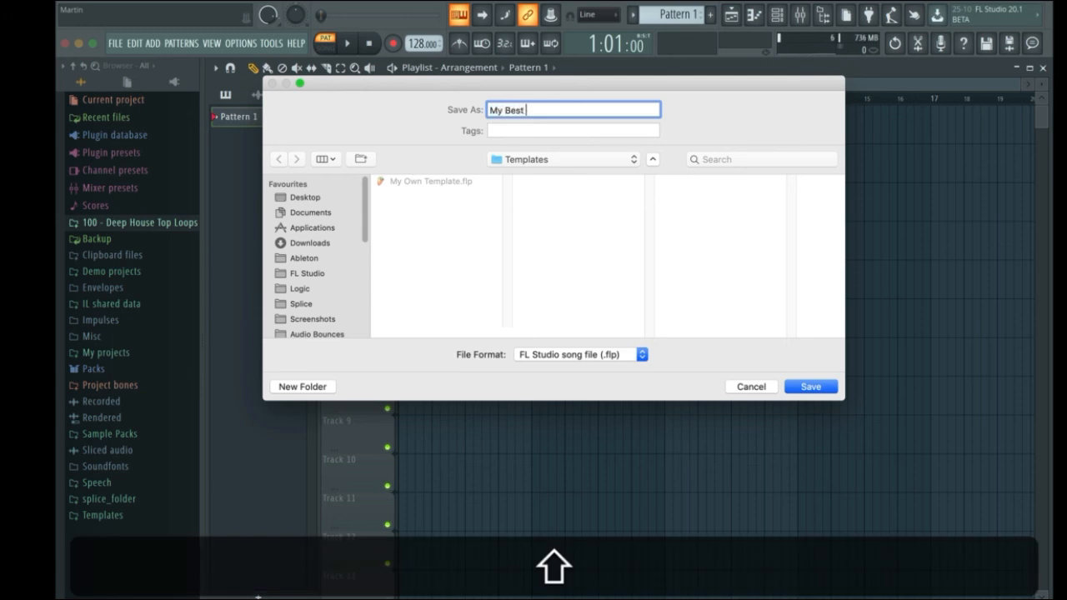
type(" tem")
key("BackSpace")
key("BackSpace")
key("BackSpace")
type("Tee")
key("BackSpace")
type("m")
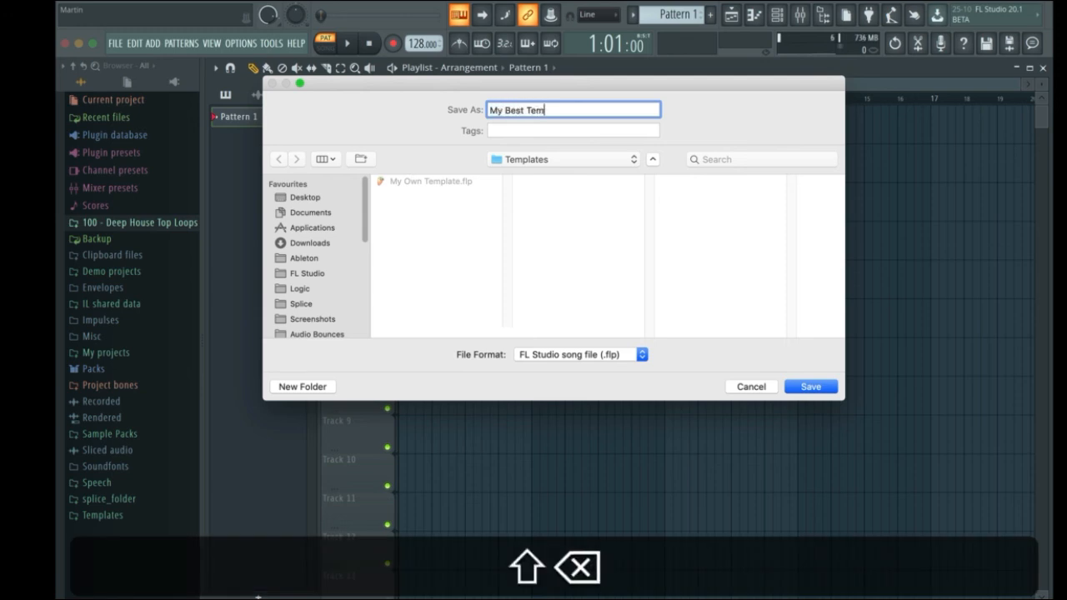
type("plate")
key("Return")
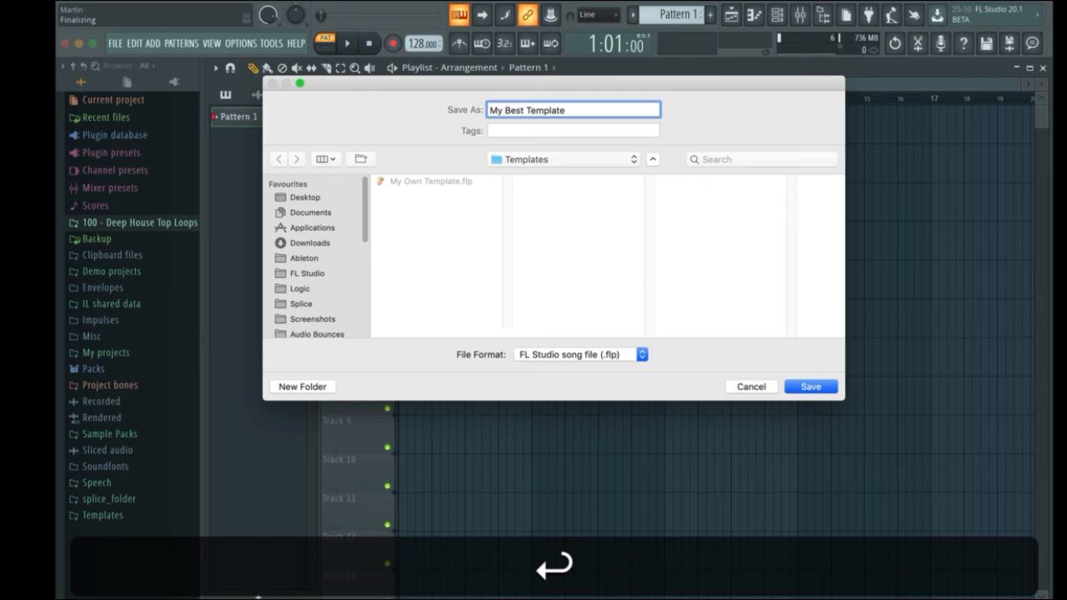